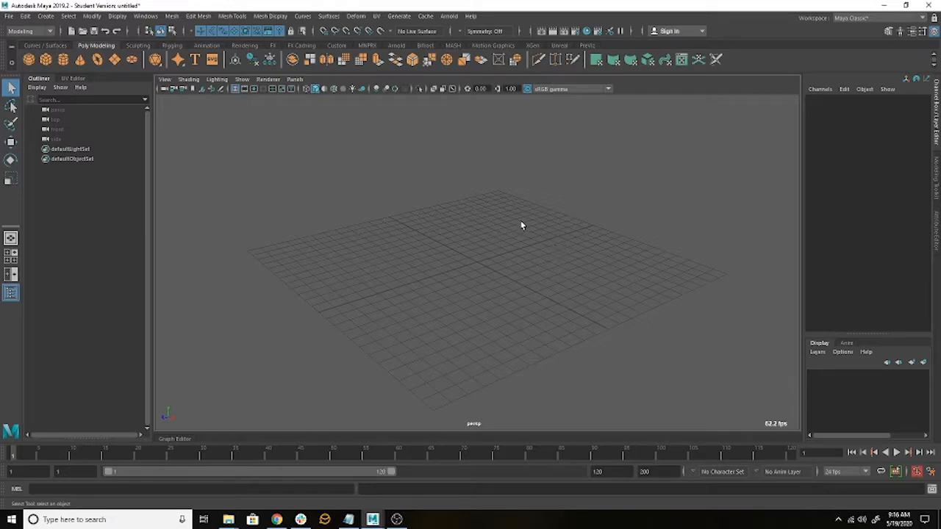
# Bring up the grid options and apply red to the axes and light grey to the grid lines and numbers.
pyautogui.click(117, 16)
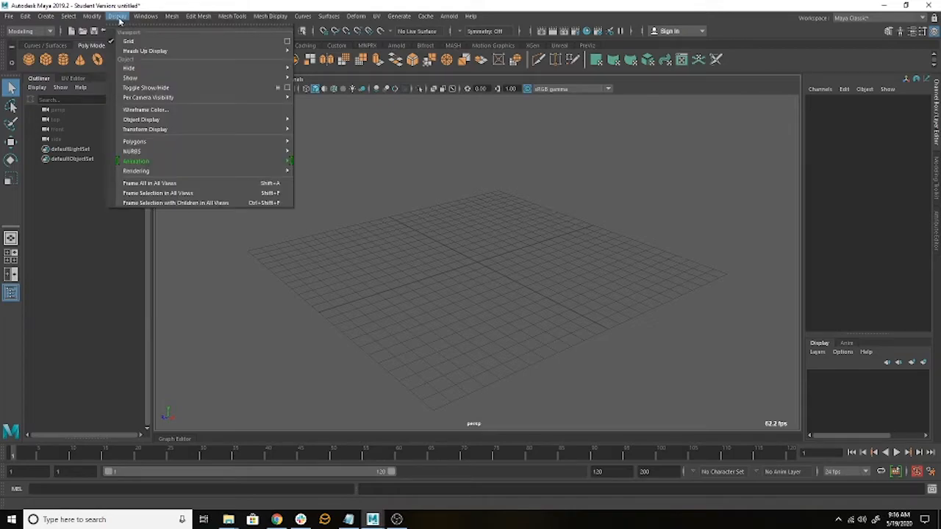
pyautogui.click(287, 42)
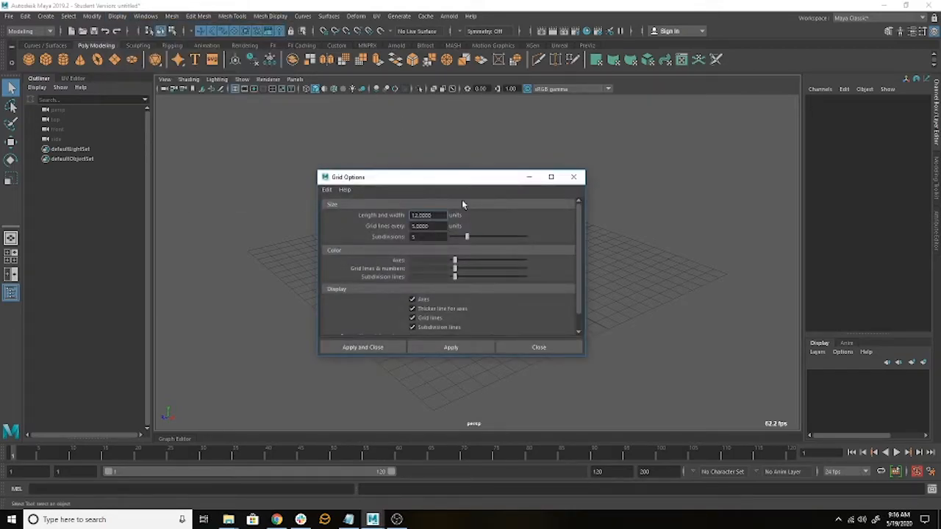
pyautogui.moveTo(461, 180); pyautogui.dragTo(671, 132)
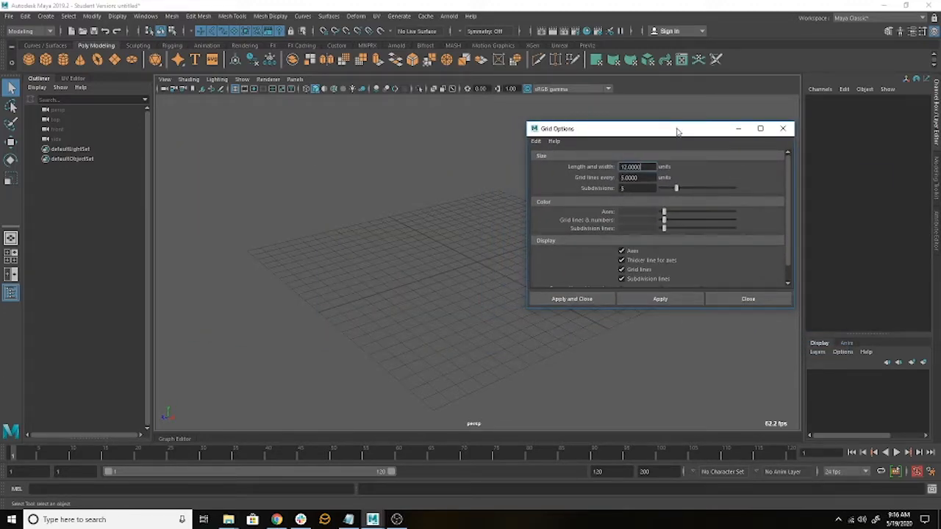
pyautogui.moveTo(665, 213); pyautogui.dragTo(671, 214)
pyautogui.click(679, 296)
pyautogui.moveTo(665, 221); pyautogui.dragTo(667, 221)
pyautogui.click(662, 298)
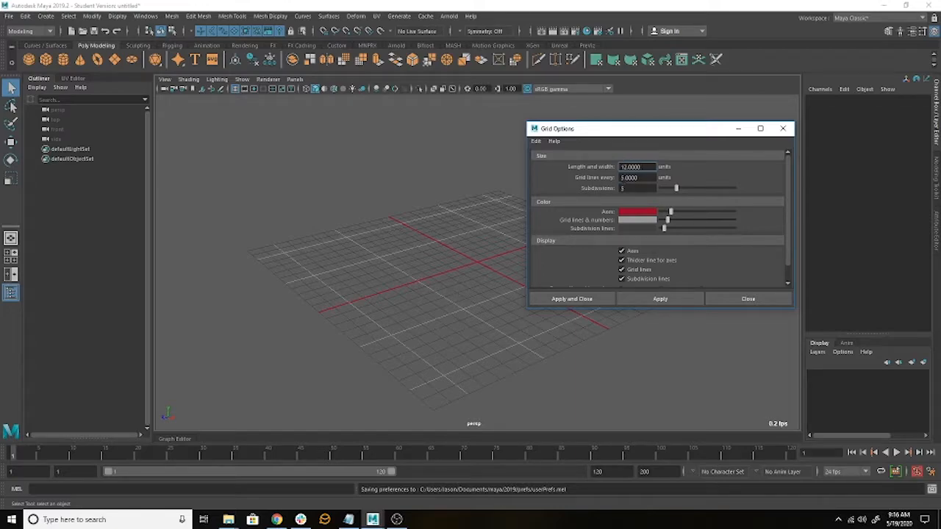
# Set the grid subdivisions to 1 and apply the setting.
pyautogui.press('Tab')
pyautogui.press('Tab')
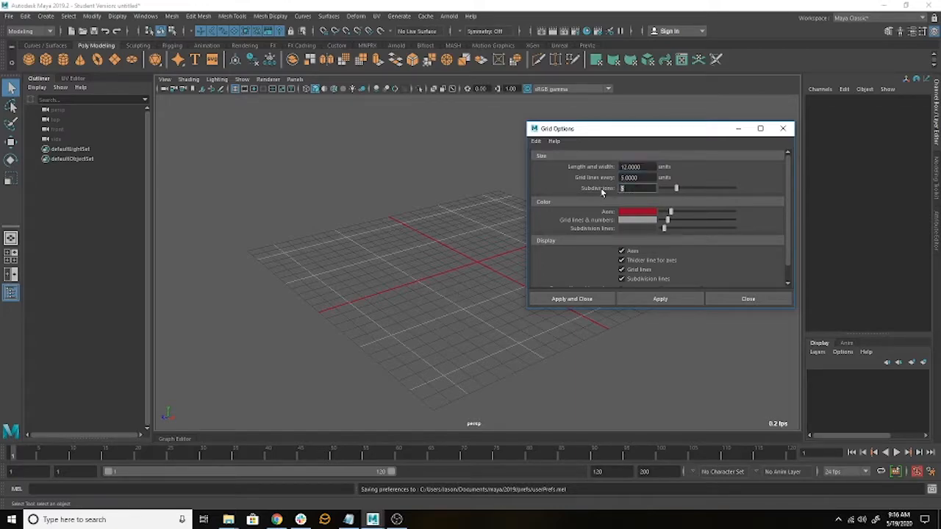
pyautogui.press('Return')
pyautogui.click(663, 298)
# Set grid lines every 1 unit and the grid's length and width to 1000 units, and apply the settings.
pyautogui.hotkey('shift', 'Tab')
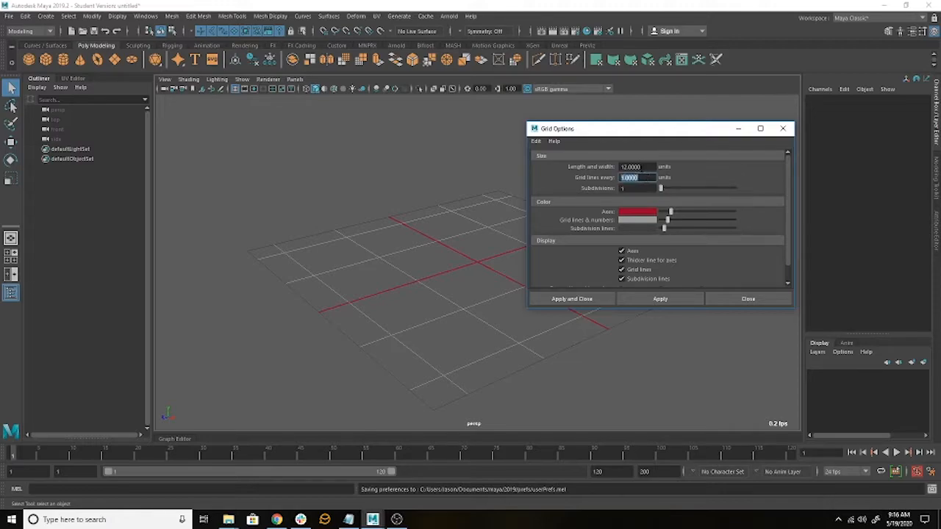
pyautogui.hotkey('shift', 'Tab')
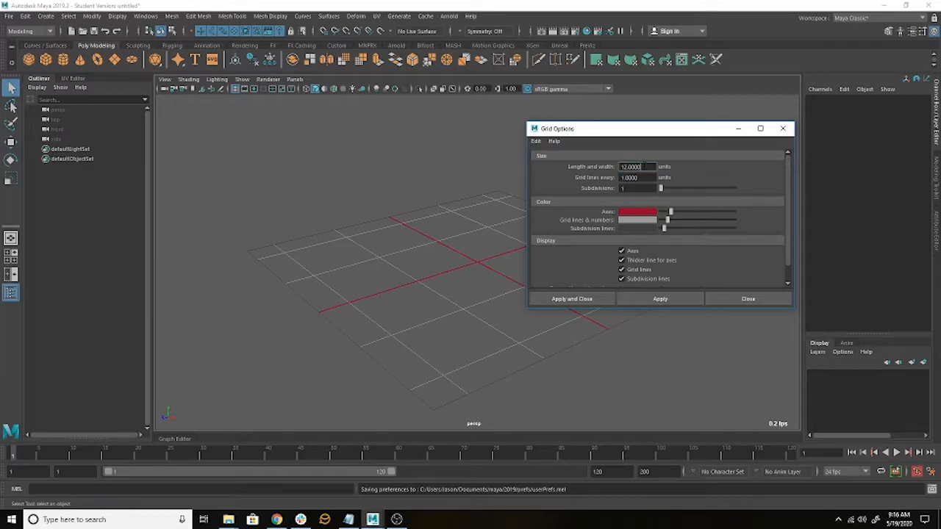
pyautogui.write('1000')
pyautogui.press('Return')
pyautogui.click(681, 302)
# Set the grid line spacing to every 100 units and apply it to the grid.
pyautogui.moveTo(458, 294)
pyautogui.keyDown('alt'); pyautogui.mouseDown()
pyautogui.moveTo(463, 284)
pyautogui.moveTo(457, 290)
pyautogui.mouseUp(); pyautogui.keyUp('alt')
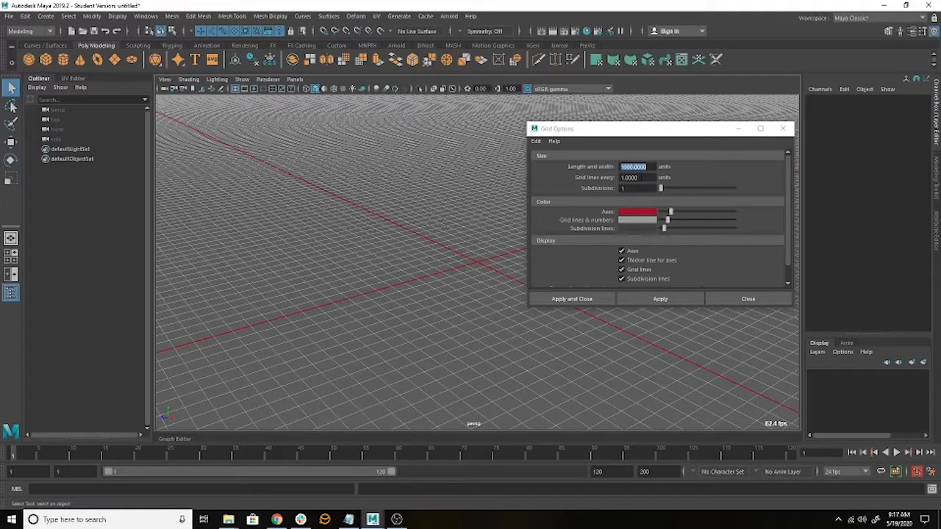
pyautogui.moveTo(641, 177); pyautogui.dragTo(602, 176)
pyautogui.write('100')
pyautogui.press('Return')
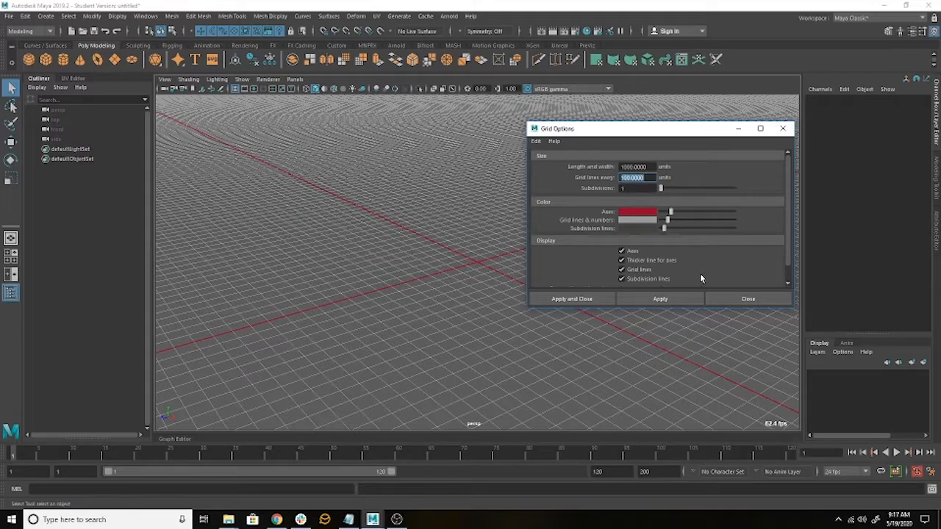
pyautogui.click(671, 300)
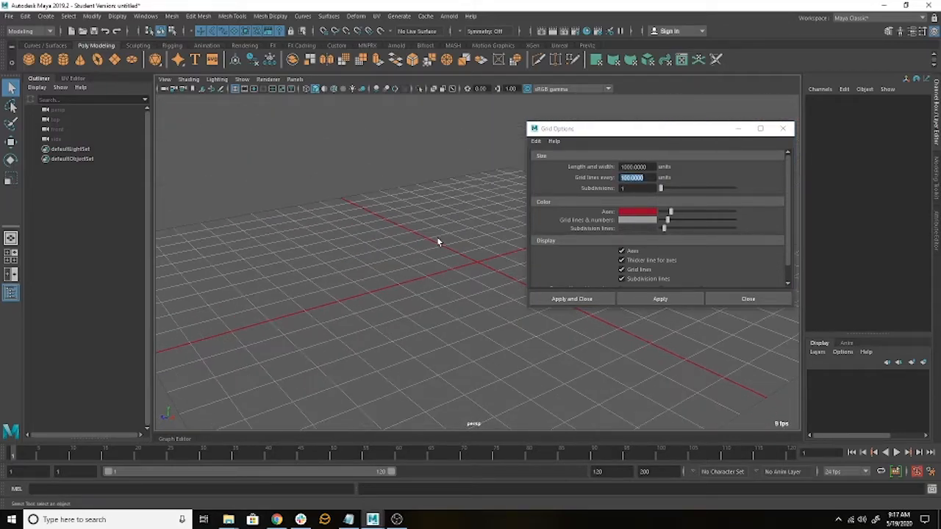
# Set the grid subdivisions to 3 and apply the setting.
pyautogui.keyDown('alt'); pyautogui.moveTo(427, 312); pyautogui.dragTo(451, 250); pyautogui.keyUp('alt')
pyautogui.click(633, 189)
pyautogui.write('3')
pyautogui.press('Return')
pyautogui.click(683, 300)
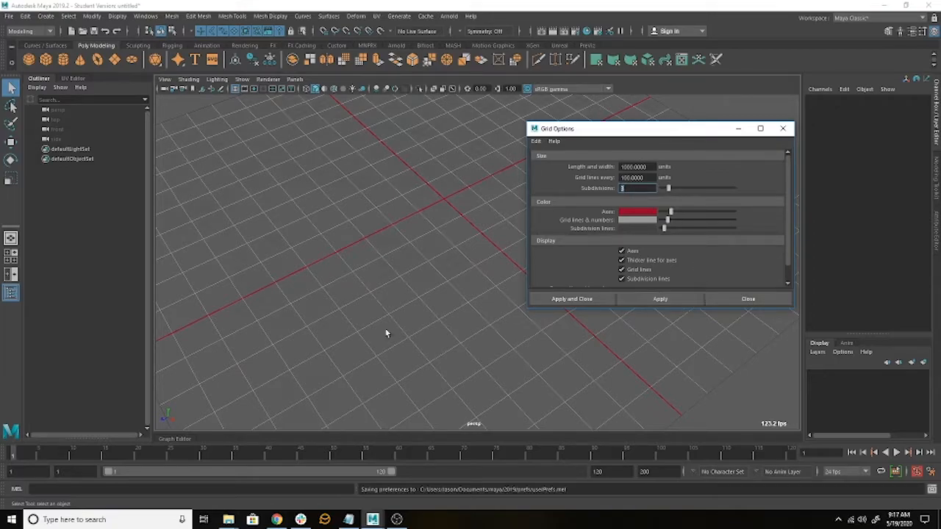
# Set the grid line spacing to every 10 units and apply it to the grid.
pyautogui.keyDown('alt'); pyautogui.moveTo(406, 352); pyautogui.dragTo(442, 287); pyautogui.keyUp('alt')
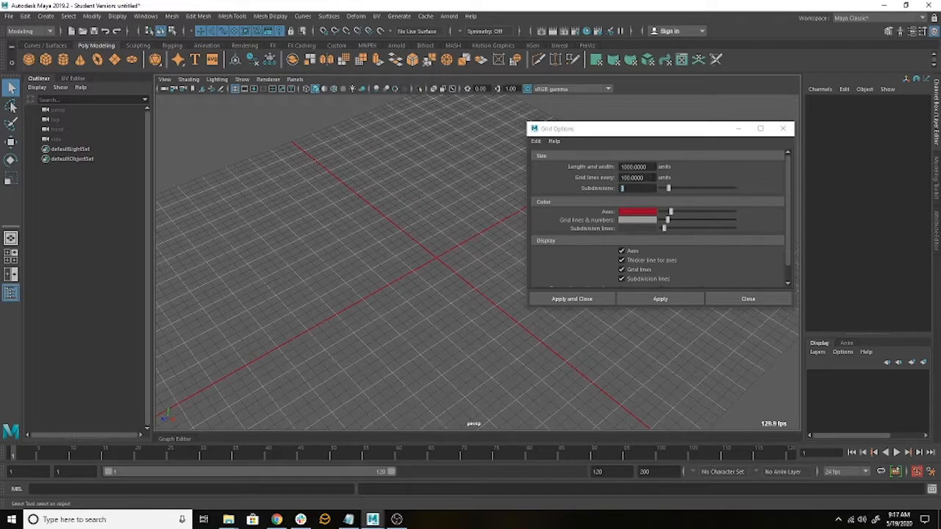
pyautogui.doubleClick(651, 178)
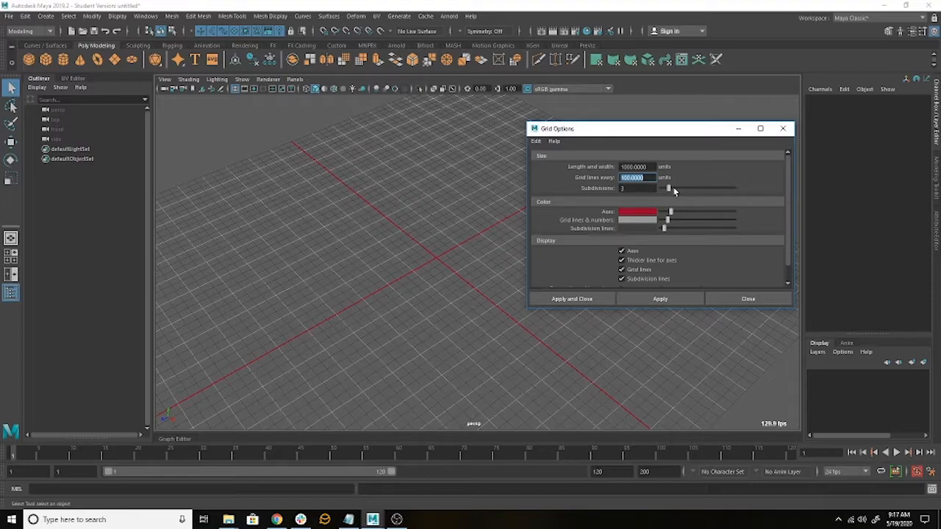
pyautogui.write('10')
pyautogui.press('Return')
pyautogui.click(669, 299)
pyautogui.keyDown('alt'); pyautogui.moveTo(531, 292); pyautogui.dragTo(574, 296, button='right'); pyautogui.keyUp('alt')
pyautogui.moveTo(514, 272)
pyautogui.keyDown('alt'); pyautogui.mouseDown(button='middle')
pyautogui.moveTo(522, 257)
pyautogui.moveTo(363, 277)
pyautogui.moveTo(515, 286)
pyautogui.mouseUp(button='middle'); pyautogui.keyUp('alt')
pyautogui.keyDown('alt'); pyautogui.moveTo(386, 268); pyautogui.dragTo(464, 315, button='middle'); pyautogui.keyUp('alt')
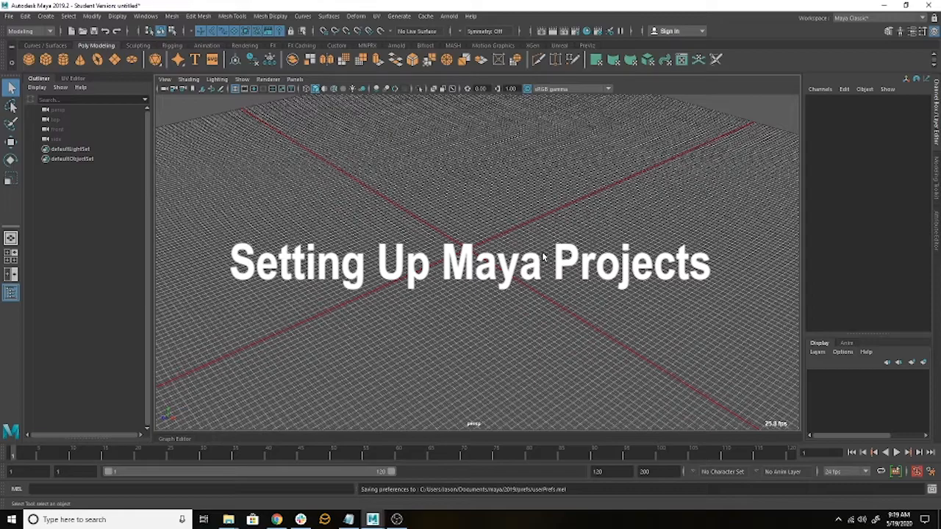
pyautogui.scroll(10, 543, 258)
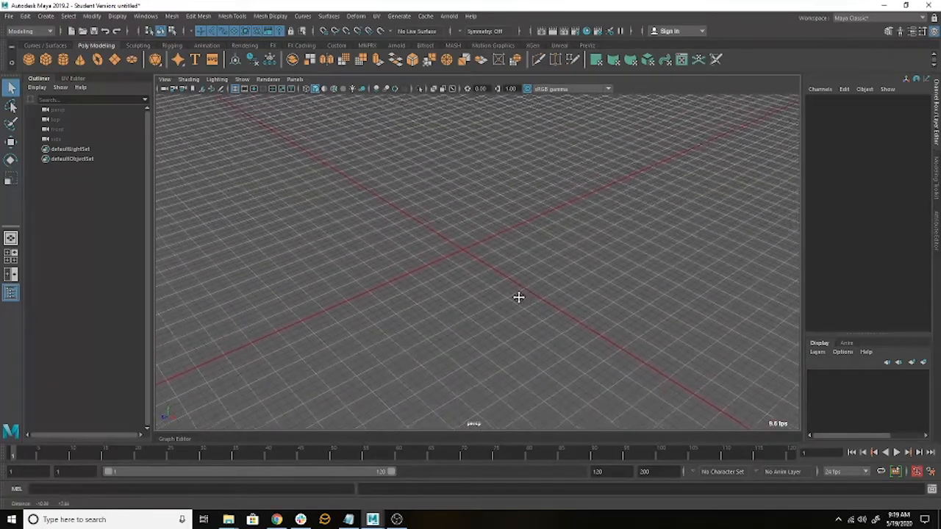
pyautogui.scroll(3, 548, 297)
pyautogui.keyDown('alt'); pyautogui.moveTo(520, 238); pyautogui.dragTo(543, 282, button='middle'); pyautogui.keyUp('alt')
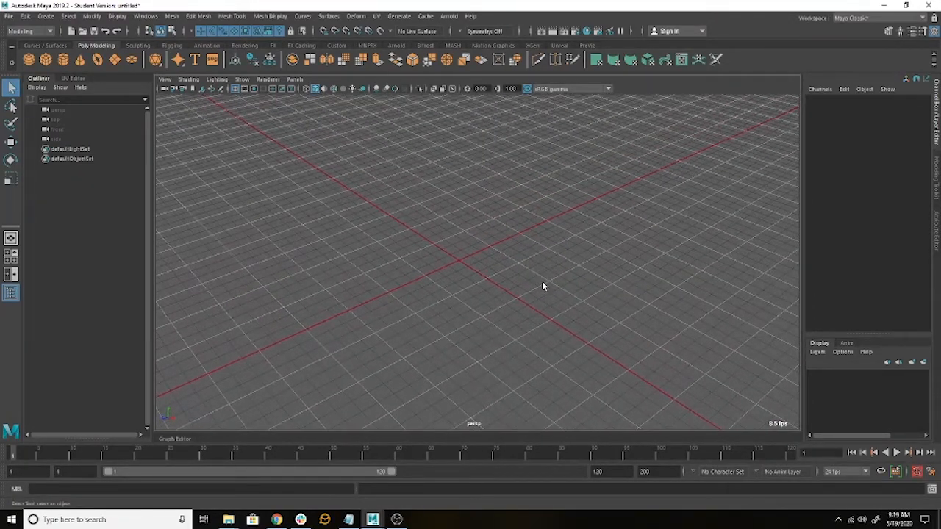
# Start a new project in the project settings and browse for its location to the D: drive folder containing F2_DemoProject.
pyautogui.click(9, 16)
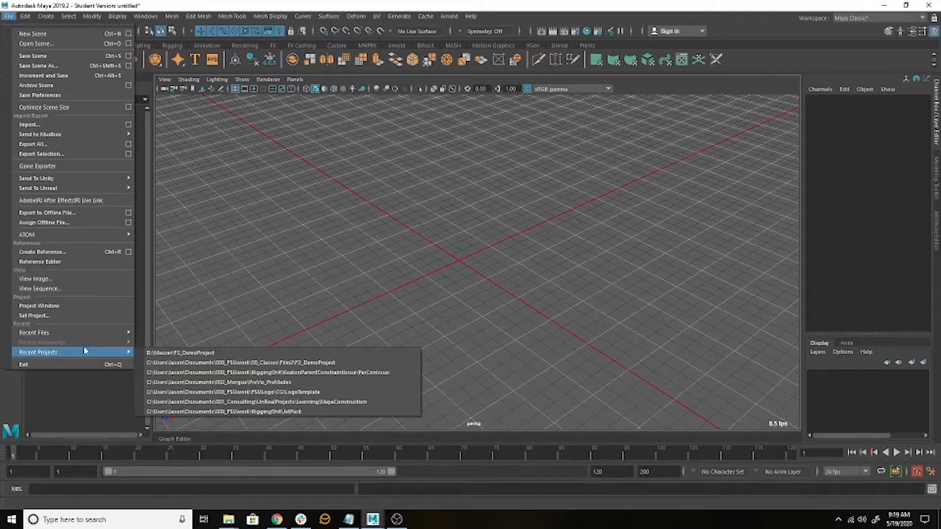
pyautogui.click(53, 309)
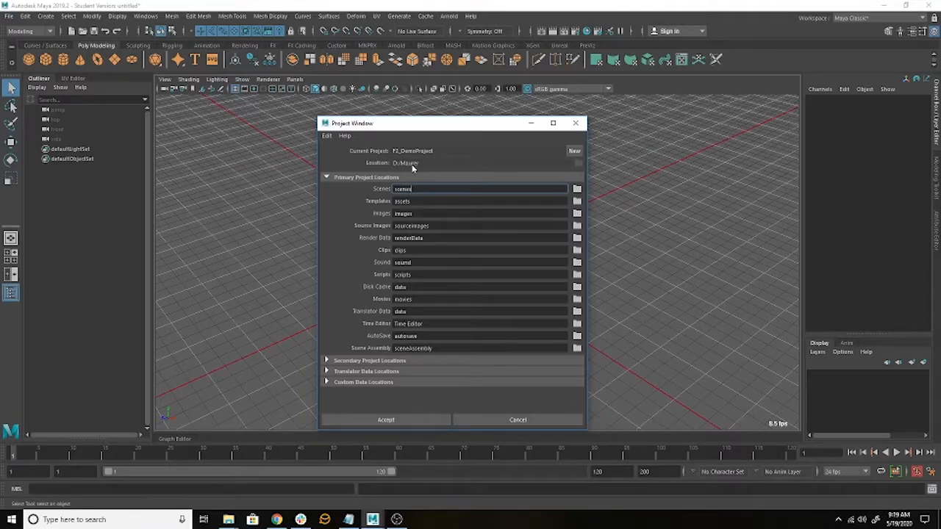
pyautogui.click(573, 151)
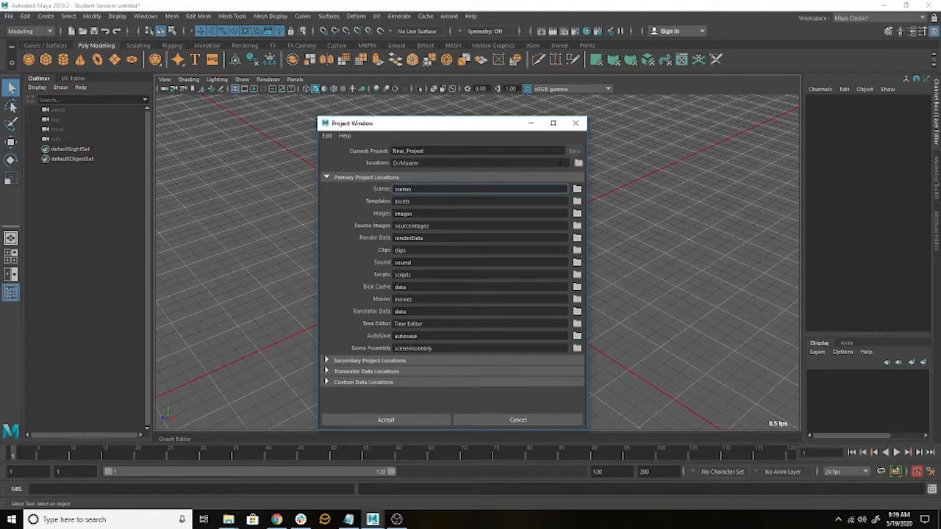
pyautogui.click(579, 162)
pyautogui.click(683, 164)
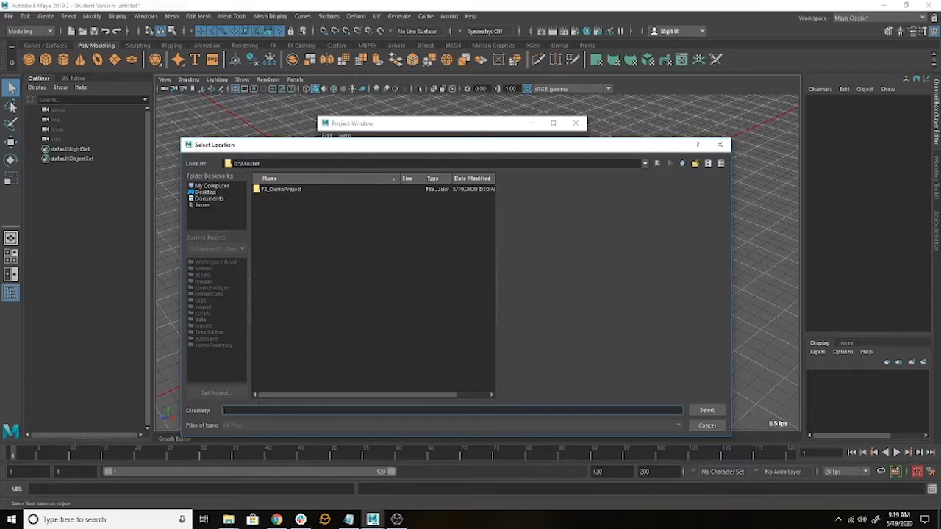
pyautogui.write('Blarg')
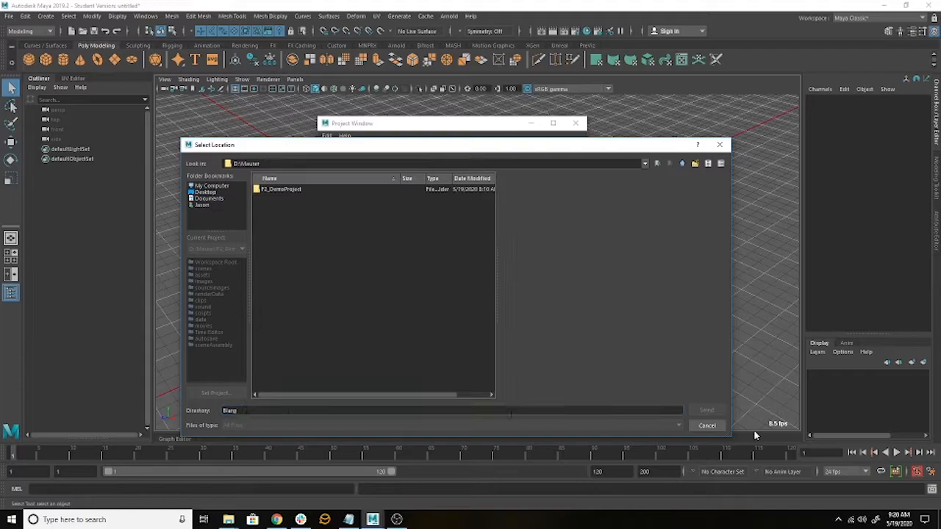
pyautogui.doubleClick(247, 411)
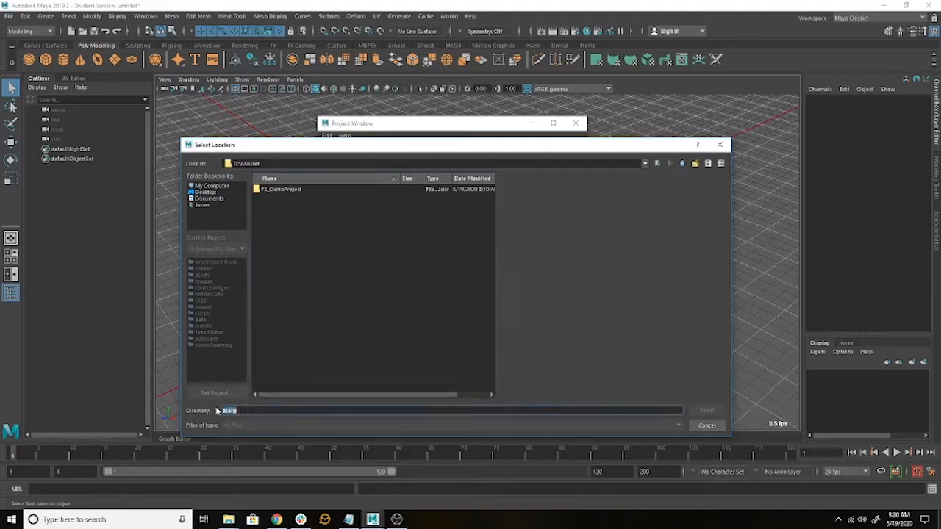
pyautogui.press('BackSpace')
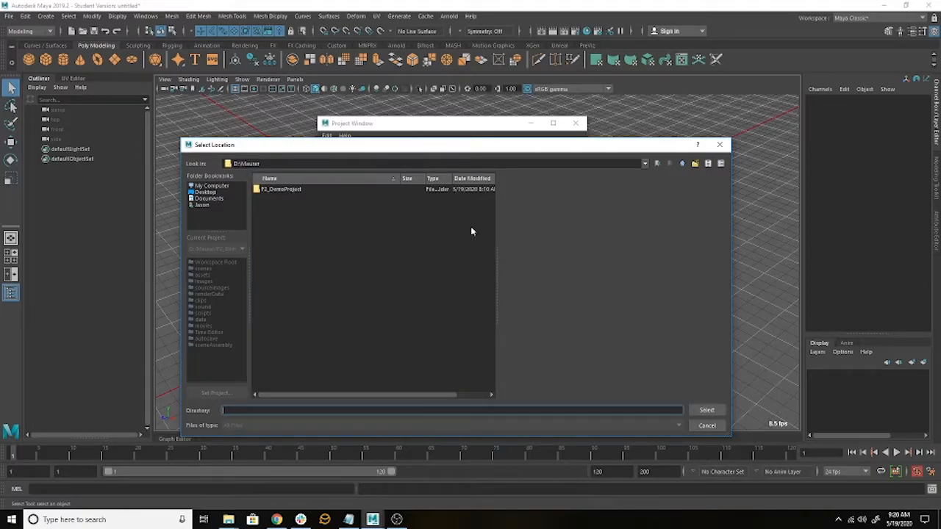
# Confirm the browsed folder as the location, name the new project Blarg and create it.
pyautogui.click(706, 411)
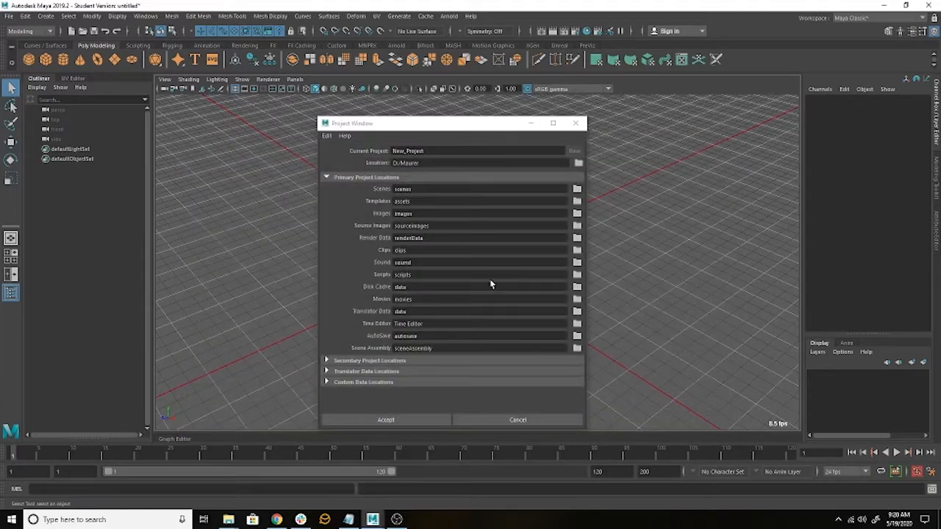
pyautogui.click(423, 151)
pyautogui.moveTo(424, 151); pyautogui.dragTo(388, 152)
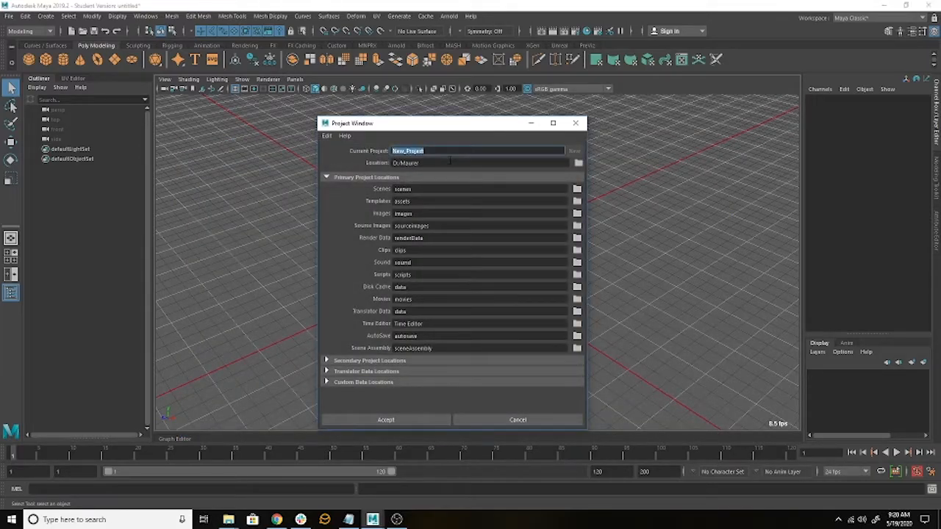
pyautogui.write('Blarg')
pyautogui.click(413, 422)
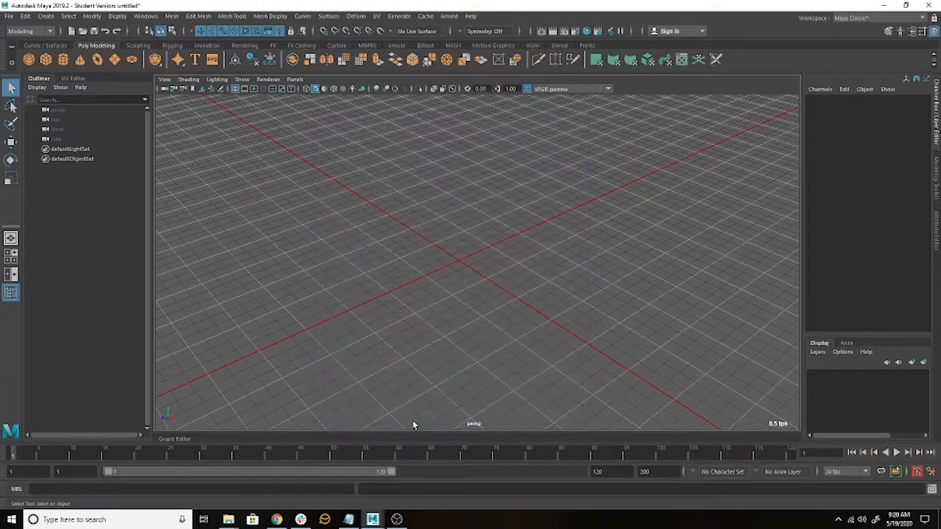
# Look inside the Blarg project folder, return to its parent folder and set F2_DemoProject as the current project.
pyautogui.click(9, 15)
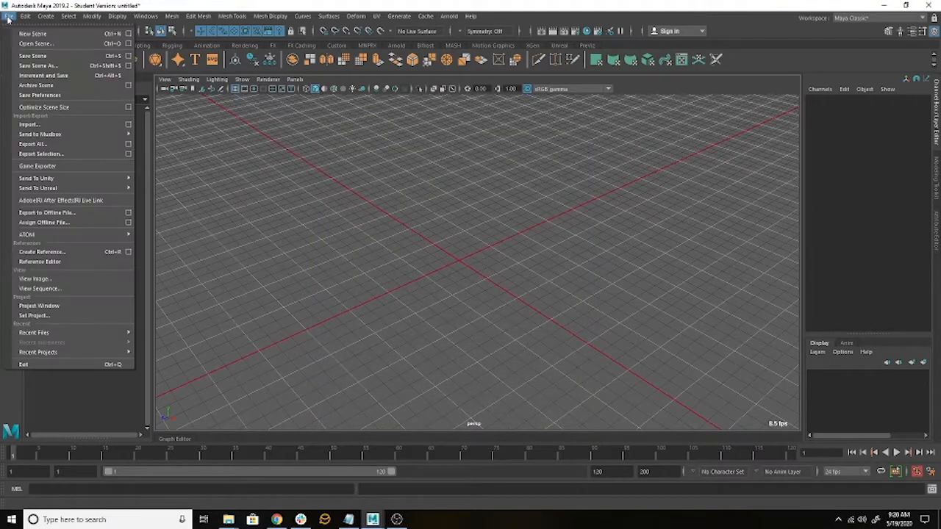
pyautogui.click(34, 317)
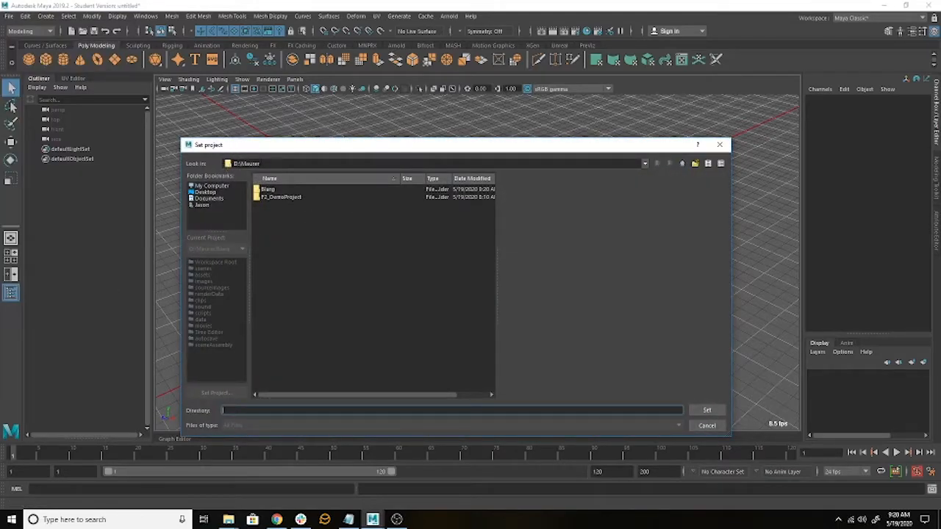
pyautogui.click(281, 197)
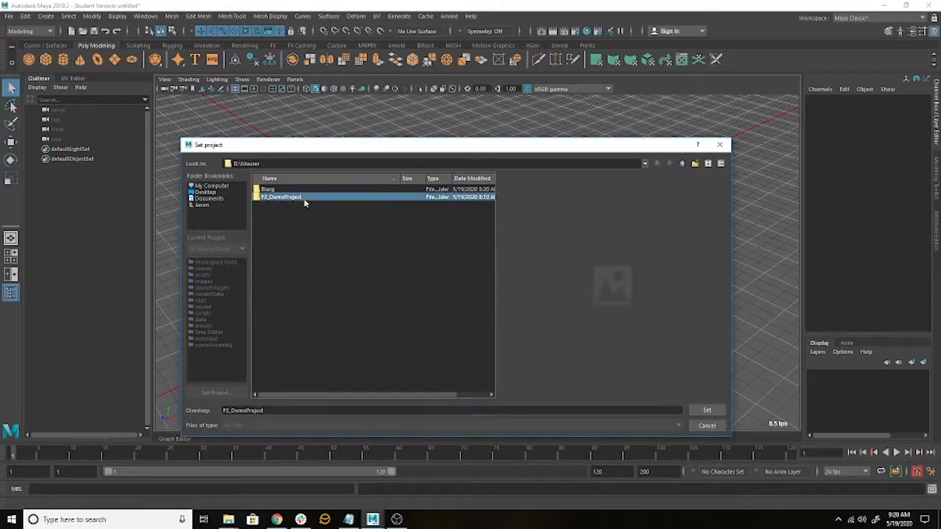
pyautogui.doubleClick(268, 189)
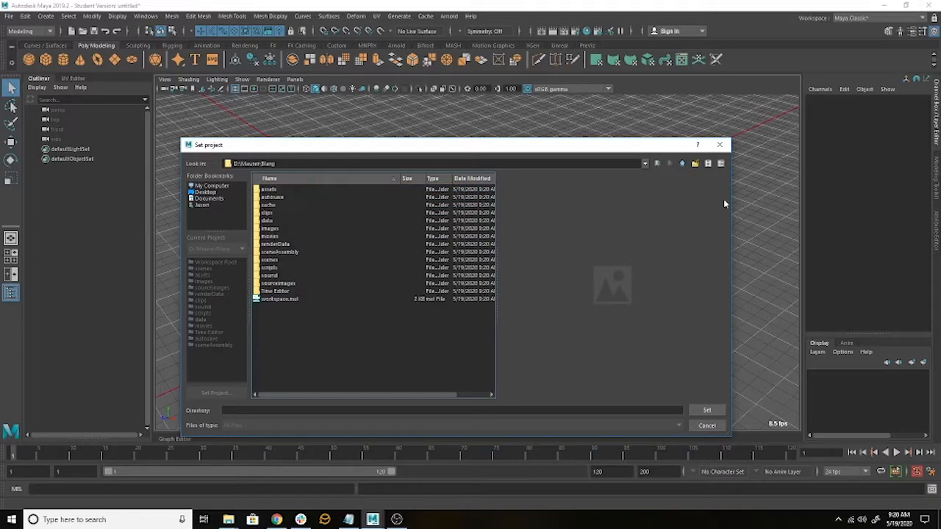
pyautogui.click(682, 166)
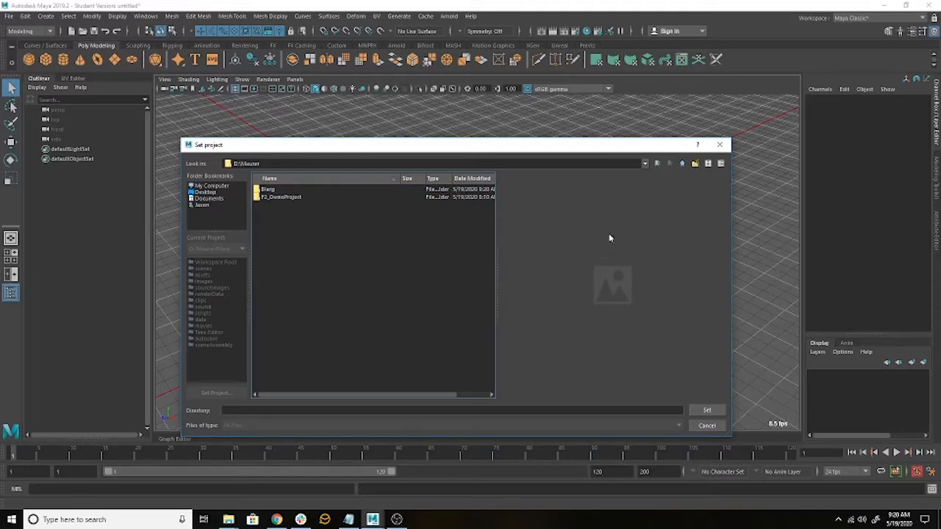
pyautogui.click(297, 198)
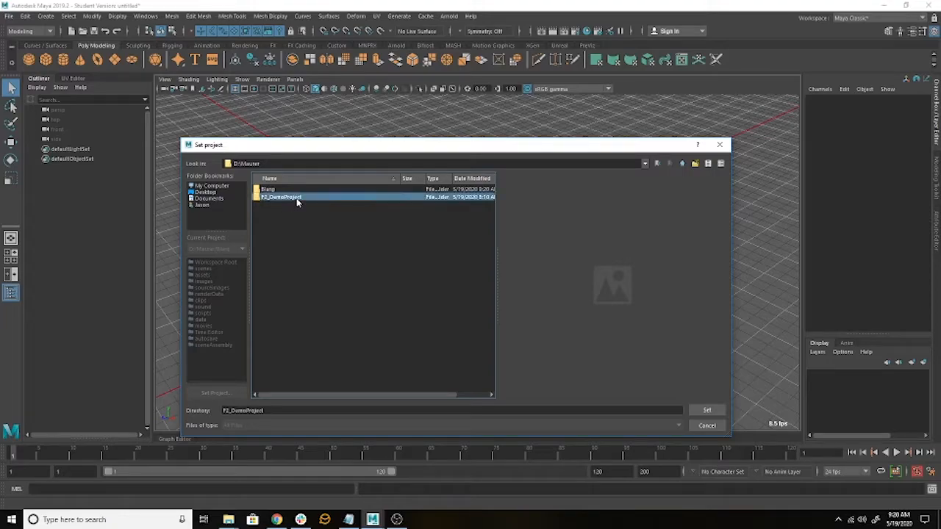
pyautogui.click(708, 411)
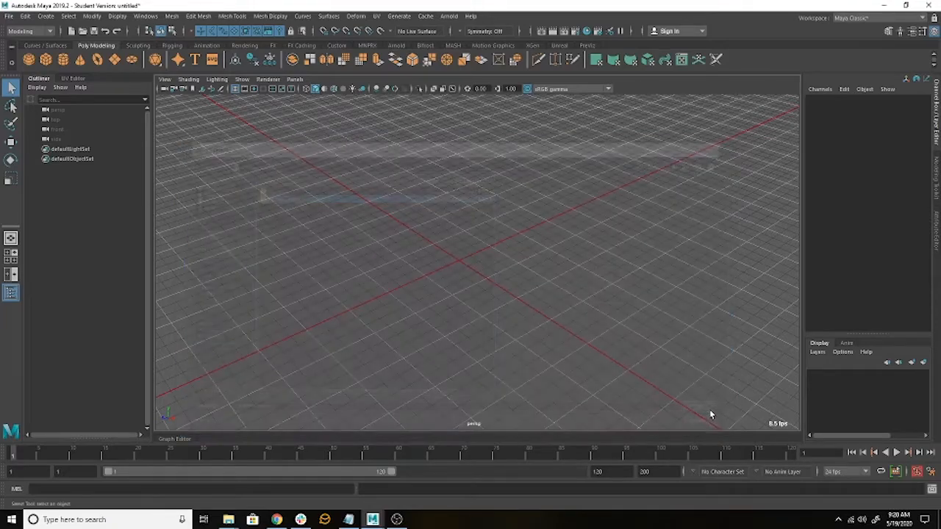
# Open the scene 011_INClassExercise.mb from the VoiceOnPage scenes folder of F2_DemoProject.
pyautogui.click(8, 16)
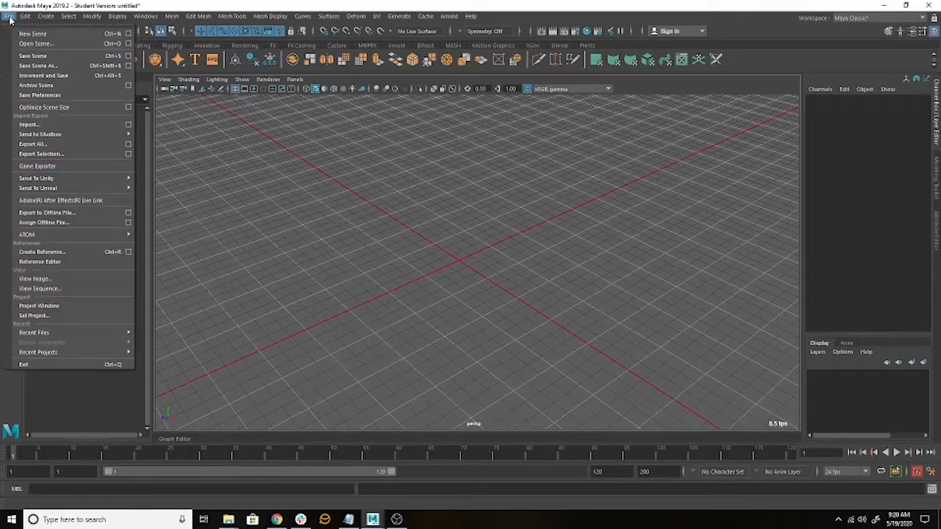
pyautogui.click(35, 46)
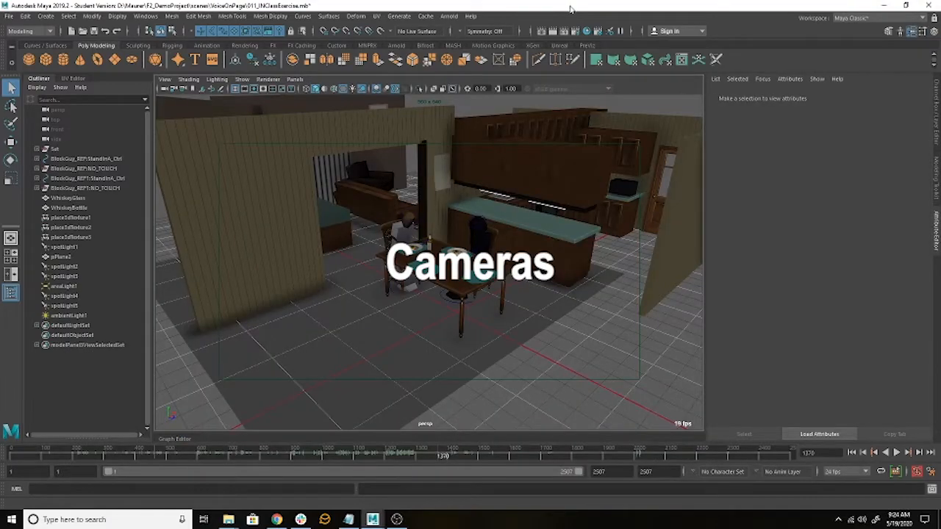
# Create a standard camera and move it up off the floor in front of the dining table.
pyautogui.keyDown('alt'); pyautogui.moveTo(592, 262); pyautogui.dragTo(570, 272, button='middle'); pyautogui.keyUp('alt')
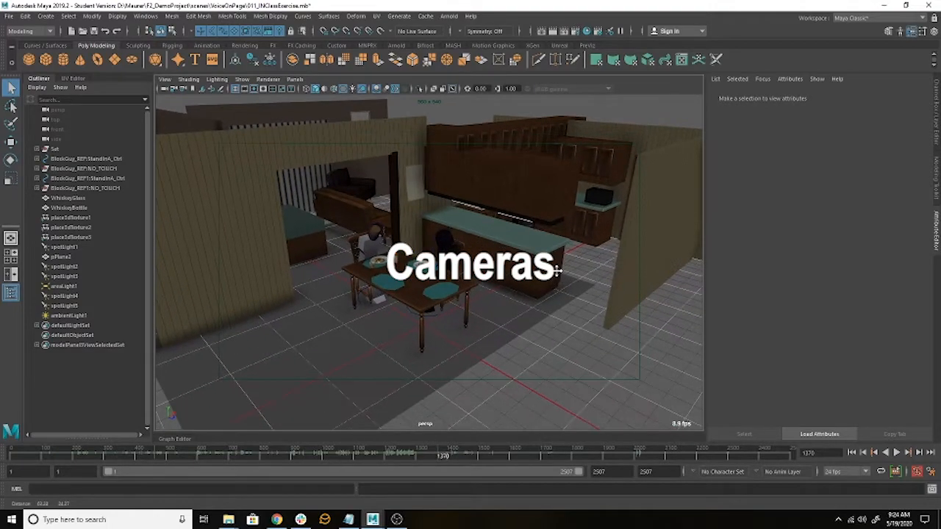
pyautogui.click(47, 16)
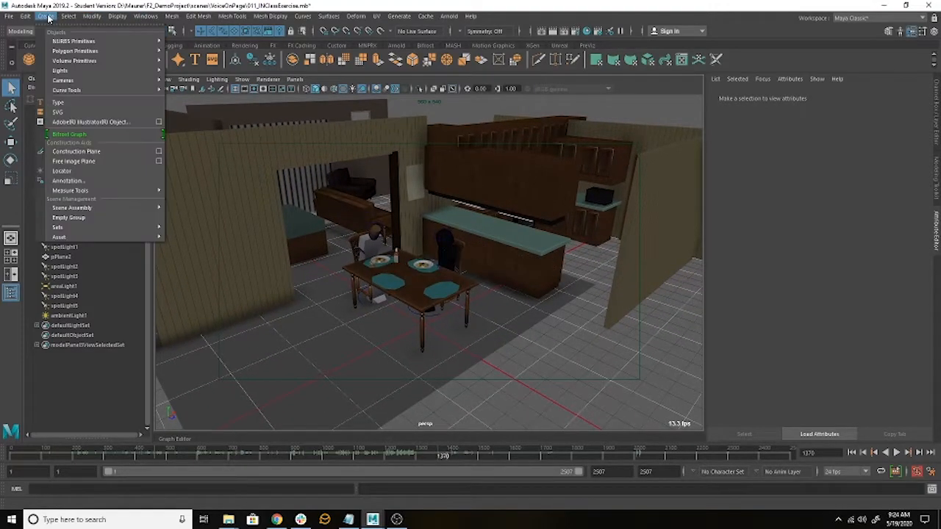
pyautogui.moveTo(73, 80)
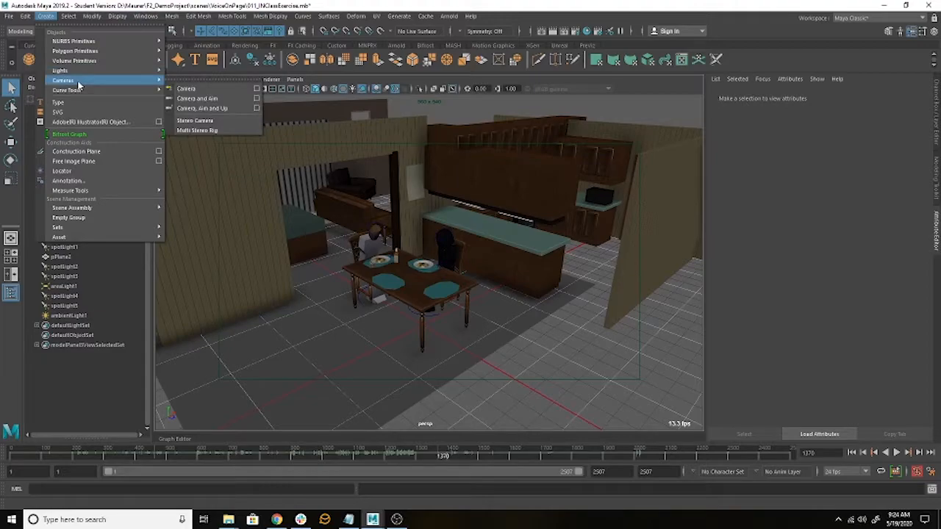
pyautogui.click(195, 90)
pyautogui.press('w')
pyautogui.keyDown('alt'); pyautogui.moveTo(403, 322); pyautogui.dragTo(573, 358); pyautogui.keyUp('alt')
pyautogui.press('r')
pyautogui.press('w')
pyautogui.moveTo(533, 321); pyautogui.dragTo(536, 269)
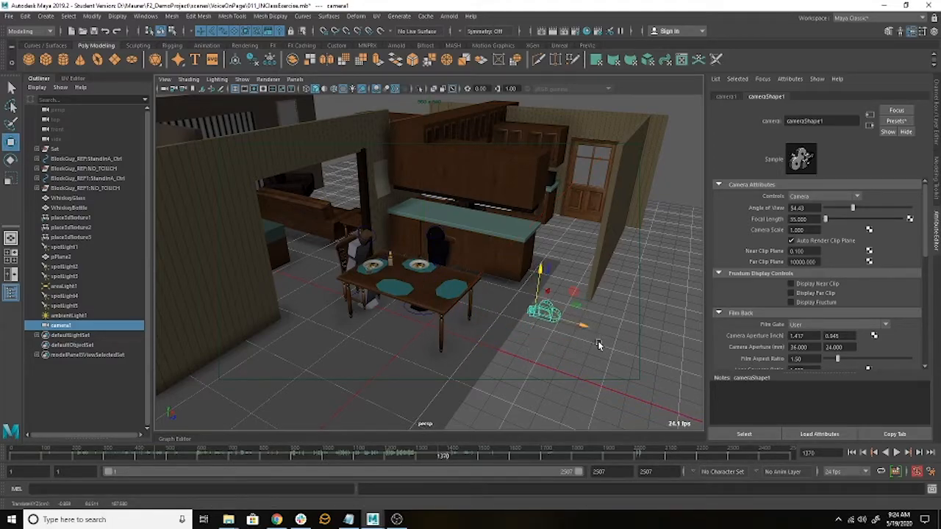
# Switch to the multi-view layout, widen the front view across the lower row and look through camera1 in it.
pyautogui.press('space')
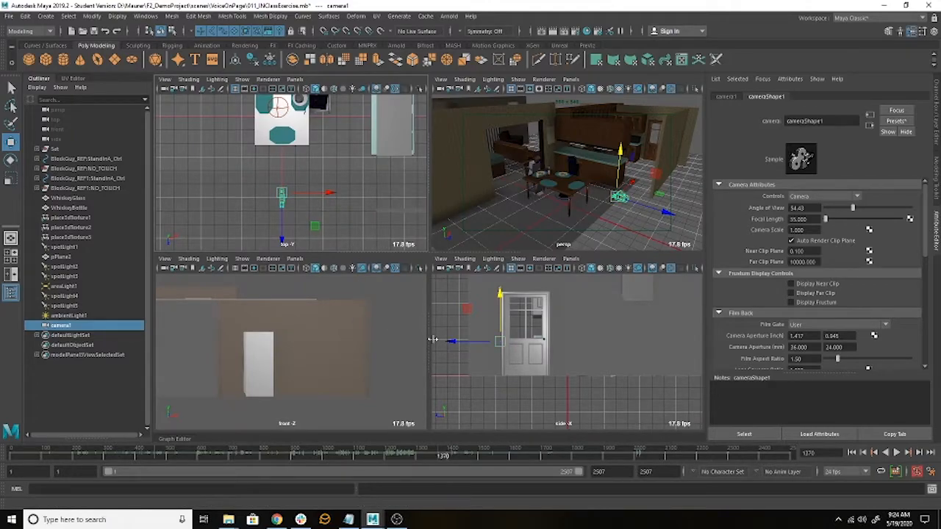
pyautogui.moveTo(429, 341); pyautogui.dragTo(735, 364)
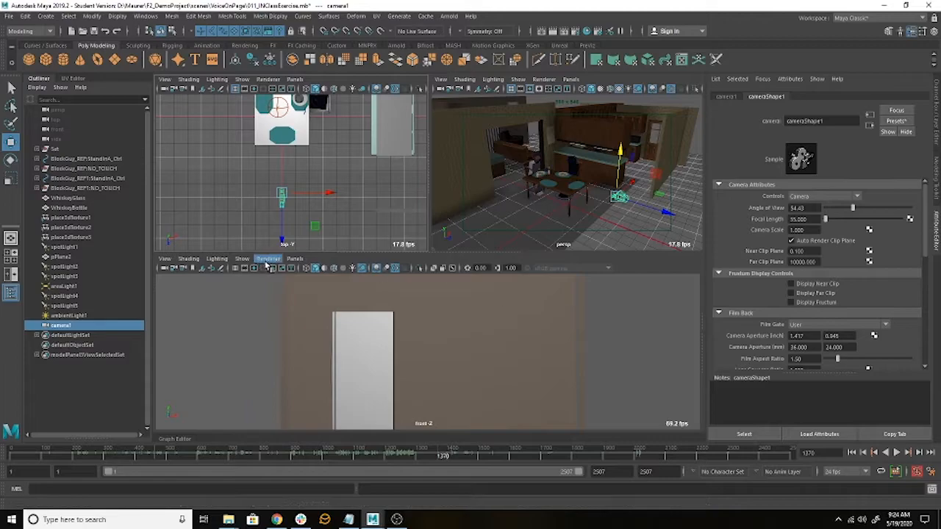
pyautogui.click(295, 259)
pyautogui.moveTo(324, 269)
pyautogui.click(425, 271)
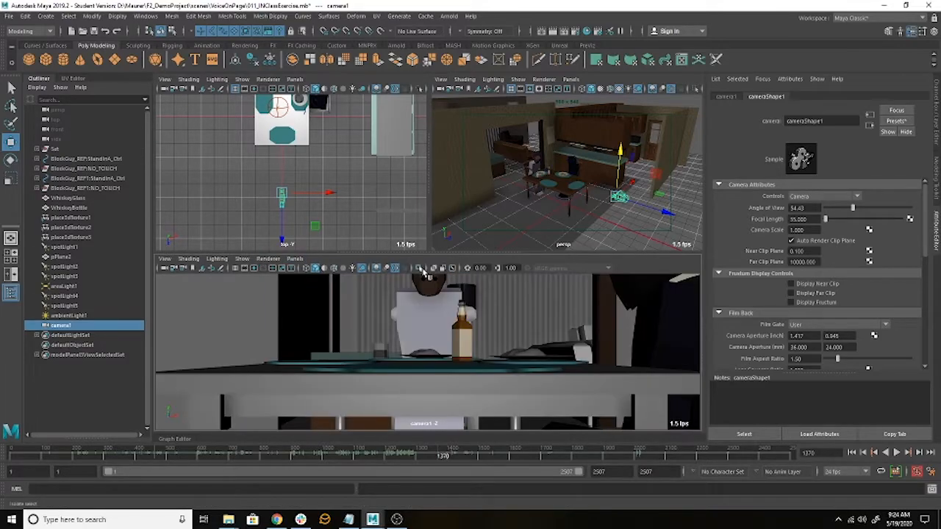
# Move the camera slightly back from the table, compare the film and resolution gates, and keep the resolution gate on.
pyautogui.moveTo(315, 221)
pyautogui.mouseDown()
pyautogui.moveTo(269, 211)
pyautogui.moveTo(325, 210)
pyautogui.moveTo(316, 184)
pyautogui.moveTo(318, 238)
pyautogui.moveTo(316, 185)
pyautogui.moveTo(324, 234)
pyautogui.moveTo(311, 176)
pyautogui.moveTo(350, 202)
pyautogui.moveTo(306, 230)
pyautogui.moveTo(328, 244)
pyautogui.moveTo(319, 237)
pyautogui.mouseUp()
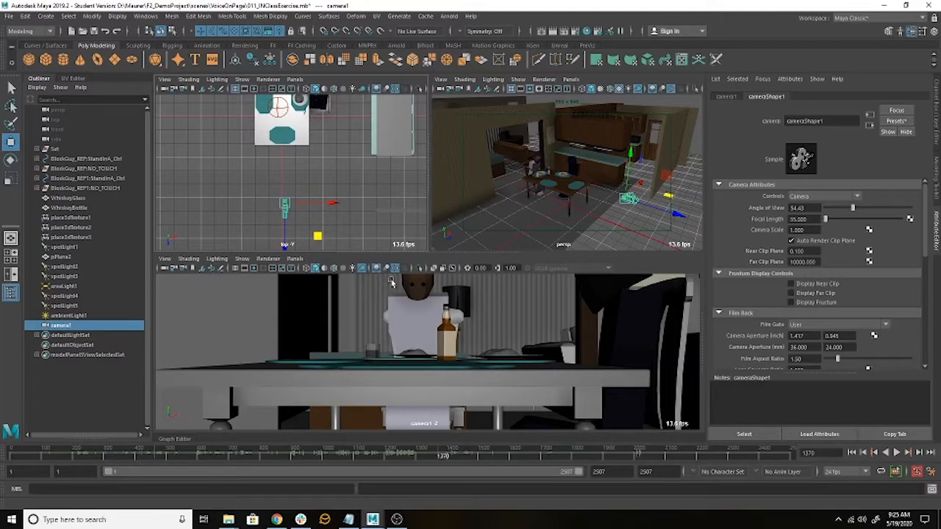
pyautogui.click(254, 270)
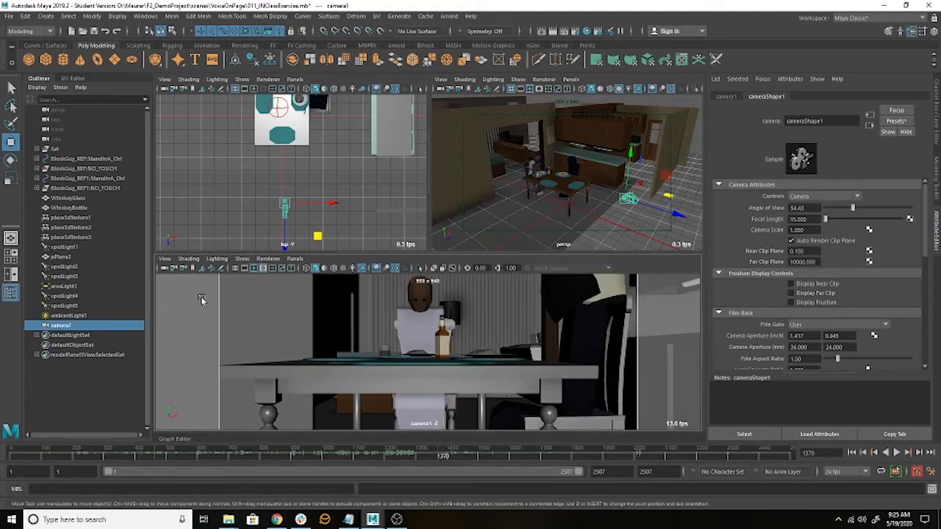
pyautogui.click(246, 269)
pyautogui.click(247, 271)
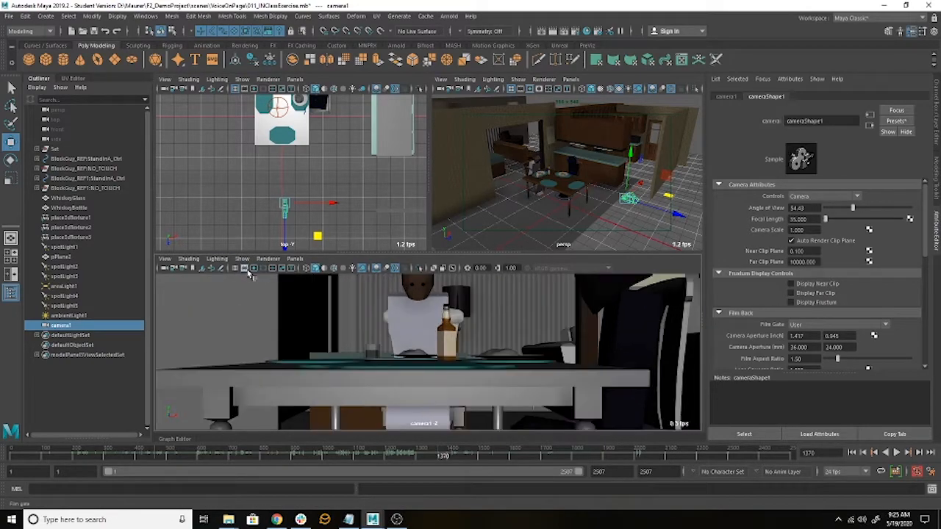
pyautogui.click(253, 271)
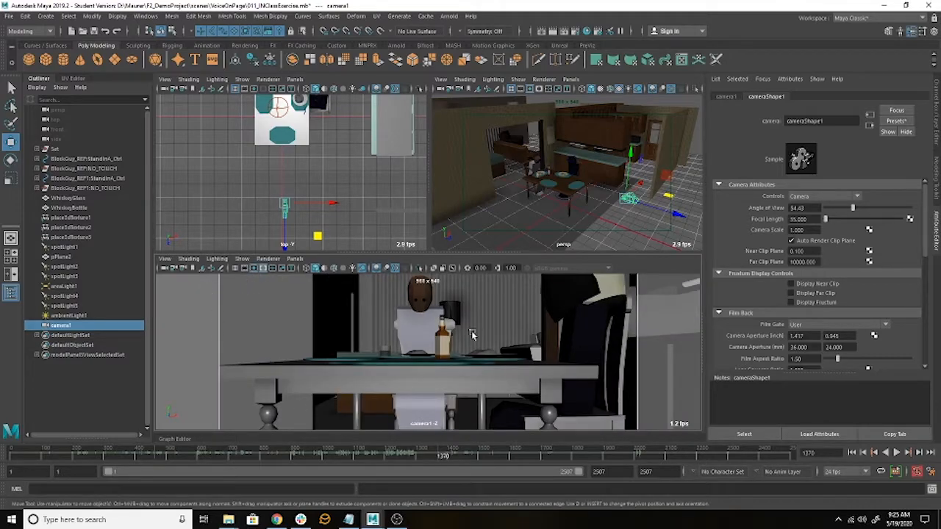
pyautogui.press('space')
pyautogui.press('space')
# Select camera1, look through its attributes and expand its Display Options.
pyautogui.click(289, 215)
pyautogui.click(109, 325)
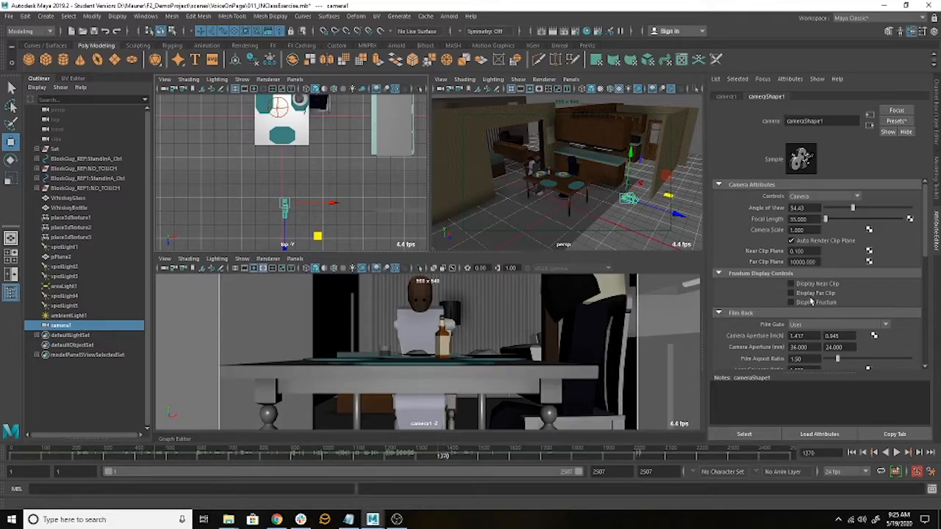
pyautogui.scroll(-3, 770, 220)
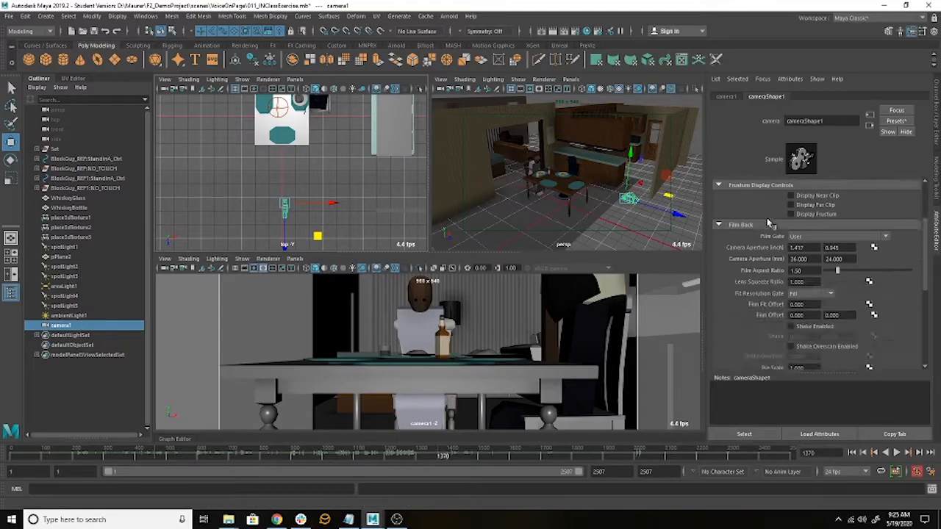
pyautogui.scroll(3, 768, 224)
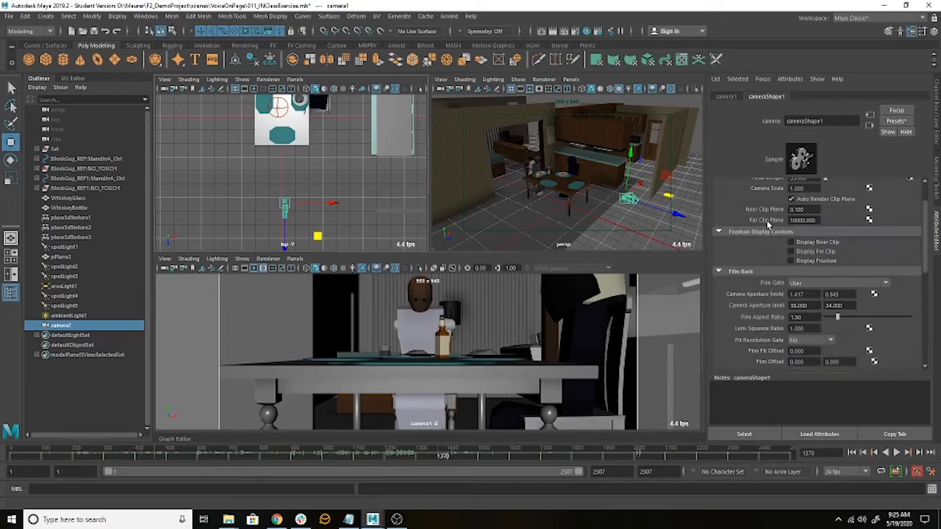
pyautogui.scroll(-8, 768, 224)
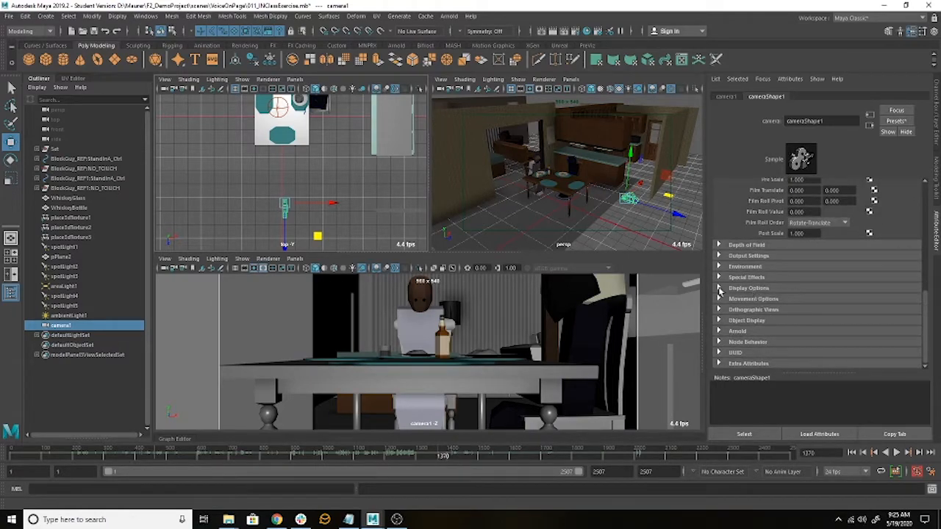
pyautogui.click(719, 288)
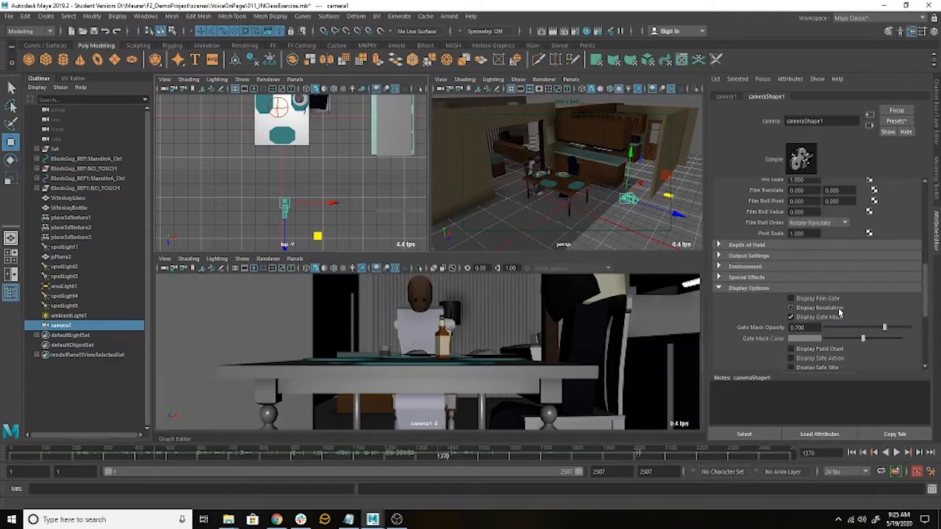
# Try an overscan of 1.5 on camera1 and settle on an overscan of 2.
pyautogui.scroll(-3, 845, 311)
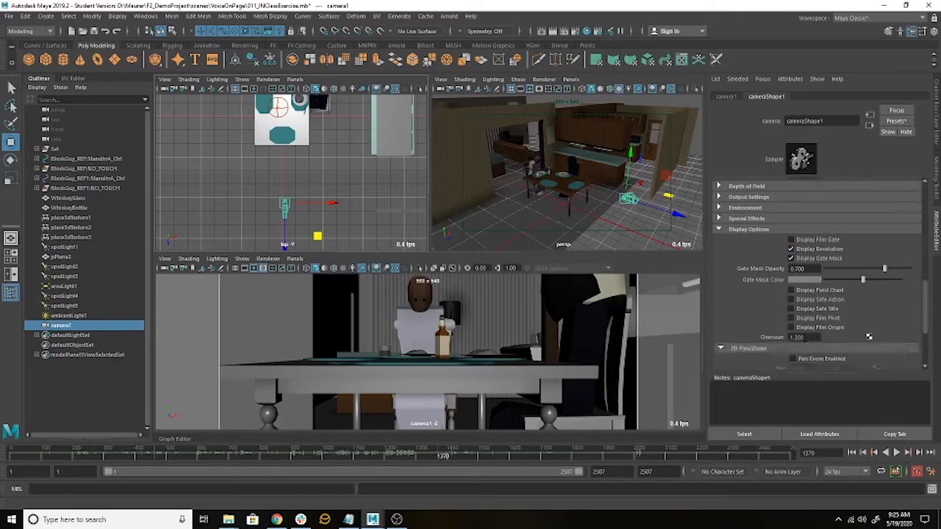
pyautogui.doubleClick(810, 338)
pyautogui.write('1.5')
pyautogui.press('Return')
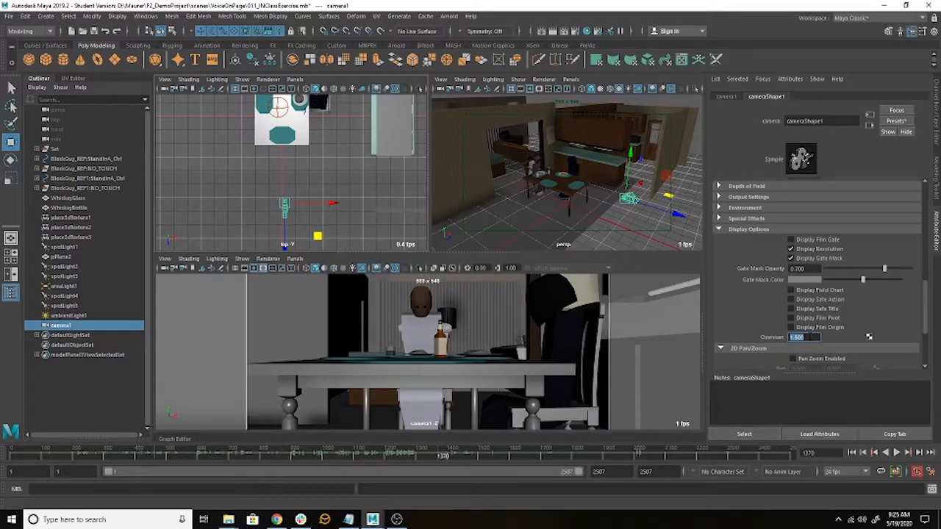
pyautogui.write('2')
pyautogui.press('Return')
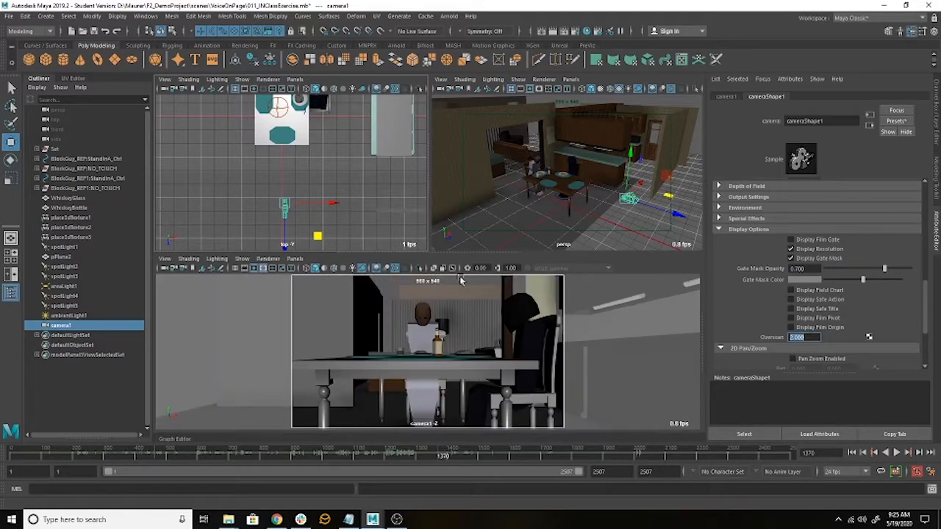
# Make the camera view taller and set camera1's gate mask to black with an opacity of 1.
pyautogui.moveTo(436, 254); pyautogui.dragTo(435, 221)
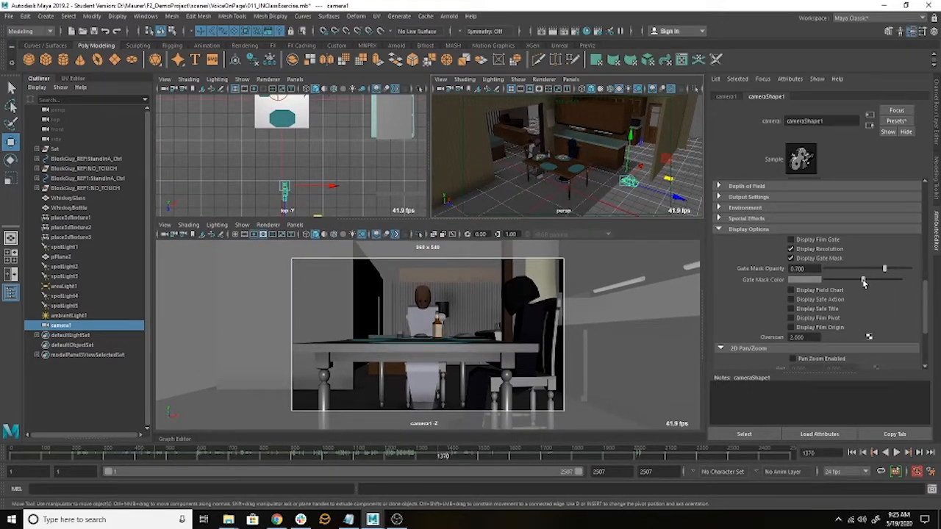
pyautogui.moveTo(863, 282); pyautogui.dragTo(781, 289)
pyautogui.moveTo(886, 272); pyautogui.dragTo(912, 271)
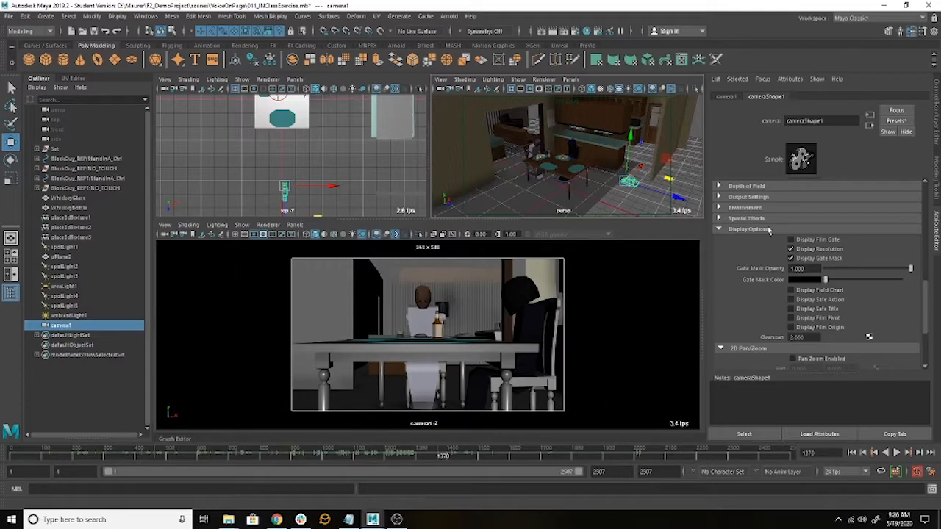
# Preview the camera's film gate, hide it again, and display the Safe Action and Safe Title guides.
pyautogui.click(792, 241)
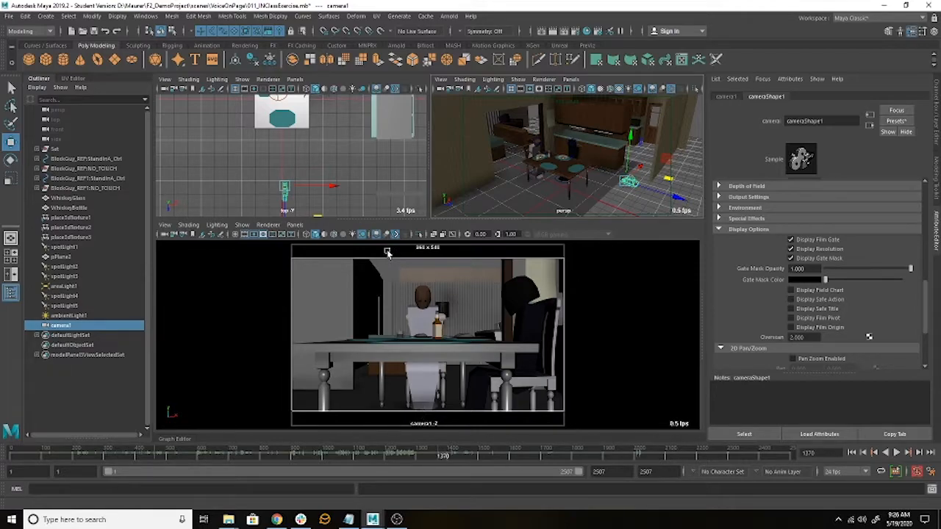
pyautogui.click(830, 241)
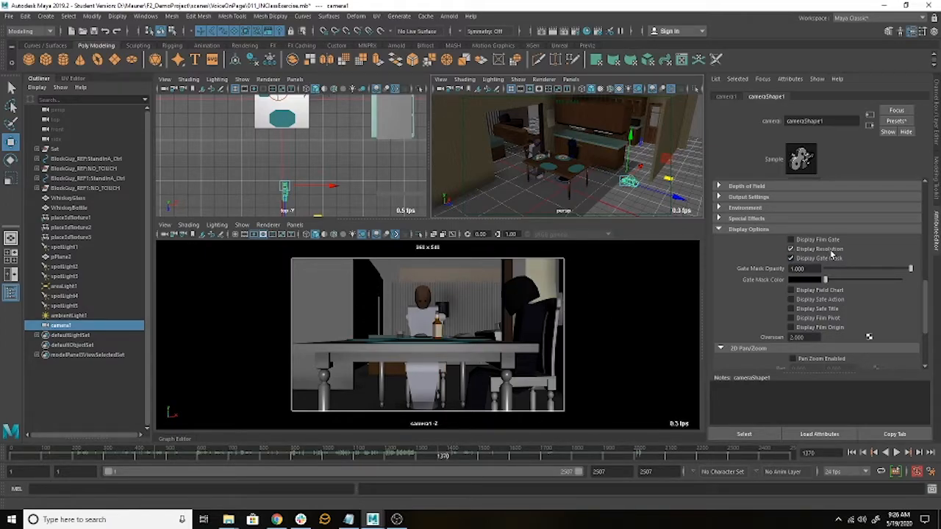
pyautogui.click(837, 299)
pyautogui.click(836, 309)
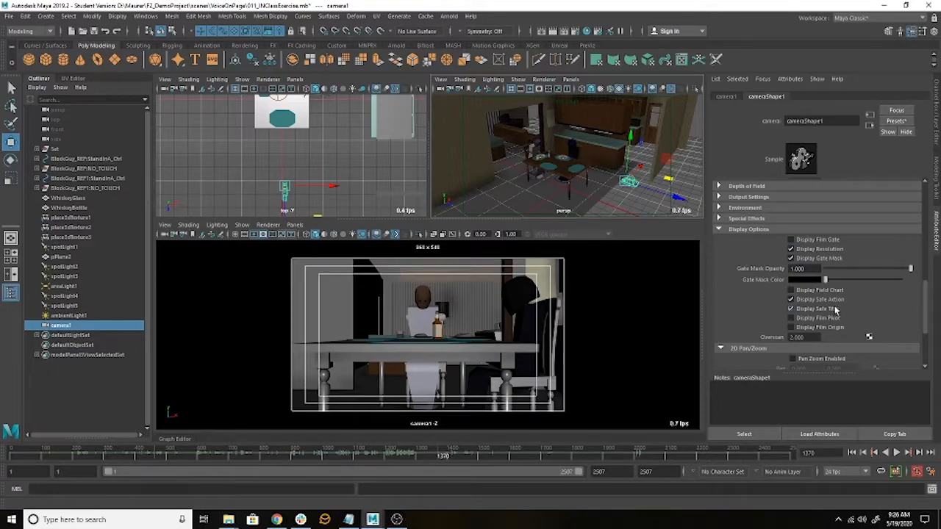
pyautogui.click(791, 299)
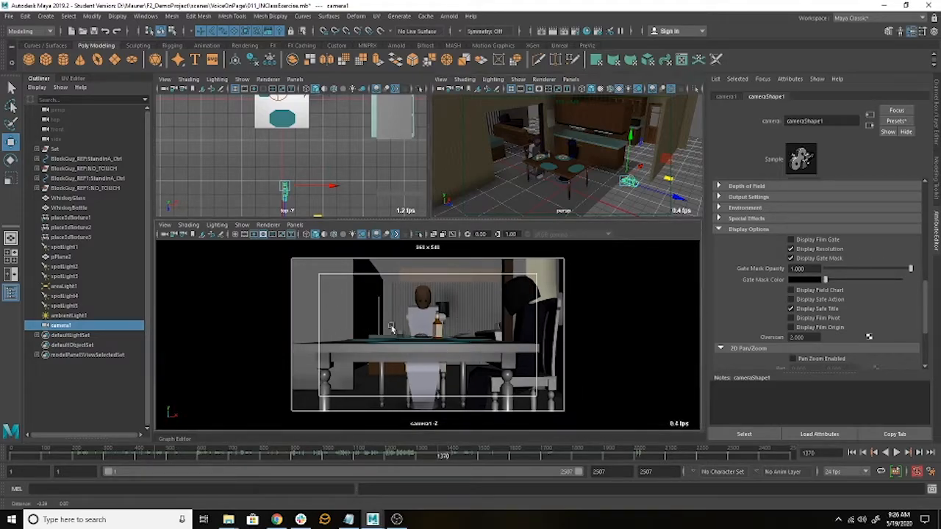
# Turn the camera slightly, move it forward over the dining table and raise it to frame the seated character closely.
pyautogui.keyDown('alt'); pyautogui.moveTo(389, 344); pyautogui.dragTo(454, 374); pyautogui.keyUp('alt')
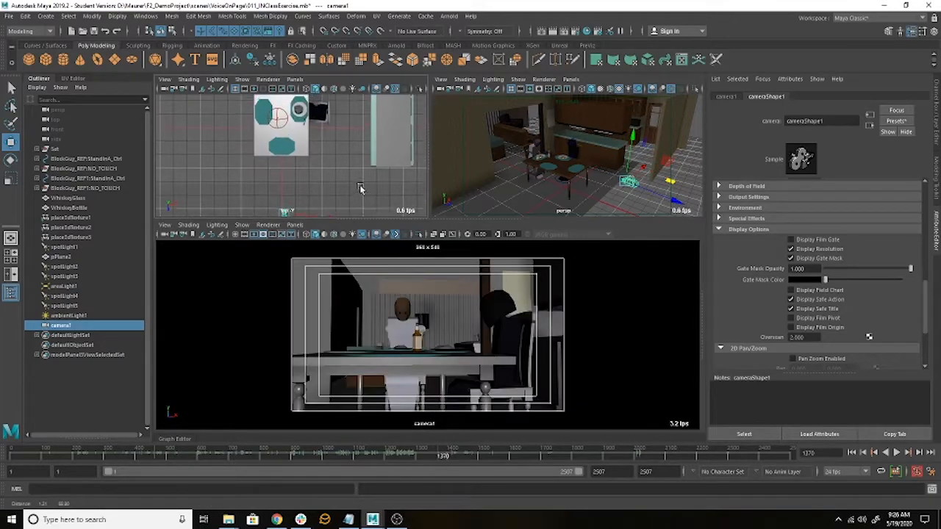
pyautogui.keyDown('alt'); pyautogui.moveTo(361, 188); pyautogui.dragTo(262, 168, button='right'); pyautogui.keyUp('alt')
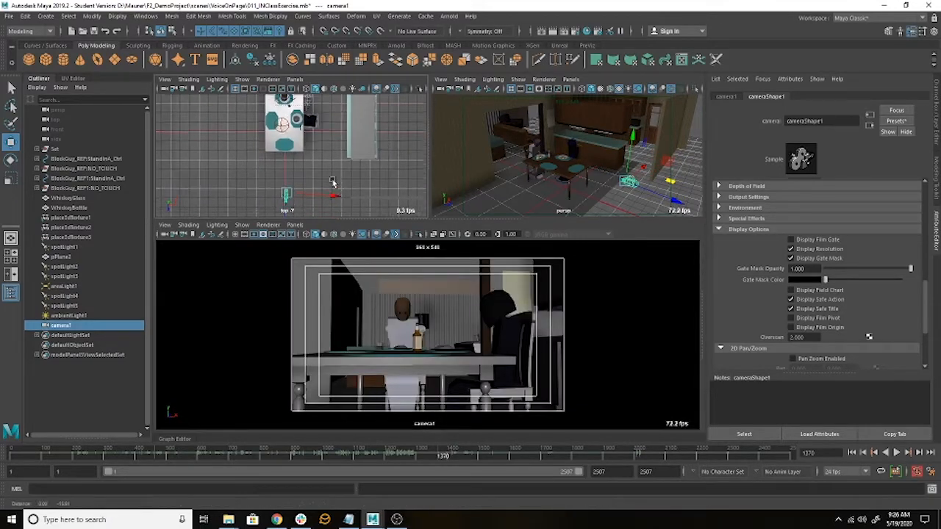
pyautogui.keyDown('alt'); pyautogui.moveTo(361, 203); pyautogui.dragTo(351, 184, button='middle'); pyautogui.keyUp('alt')
pyautogui.keyDown('alt'); pyautogui.moveTo(351, 185); pyautogui.dragTo(315, 197, button='right'); pyautogui.keyUp('alt')
pyautogui.moveTo(314, 197); pyautogui.dragTo(303, 148)
pyautogui.moveTo(557, 117); pyautogui.dragTo(557, 106)
# Rotate the camera horizontally so the seated character is framed left of centre.
pyautogui.keyDown('alt'); pyautogui.moveTo(357, 164); pyautogui.dragTo(374, 207, button='middle'); pyautogui.keyUp('alt')
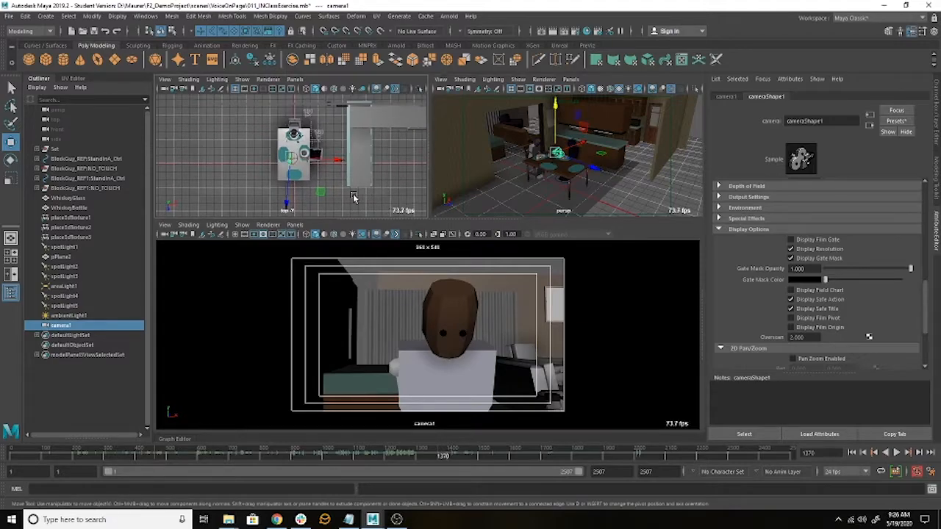
pyautogui.press('e')
pyautogui.moveTo(330, 141); pyautogui.dragTo(333, 155)
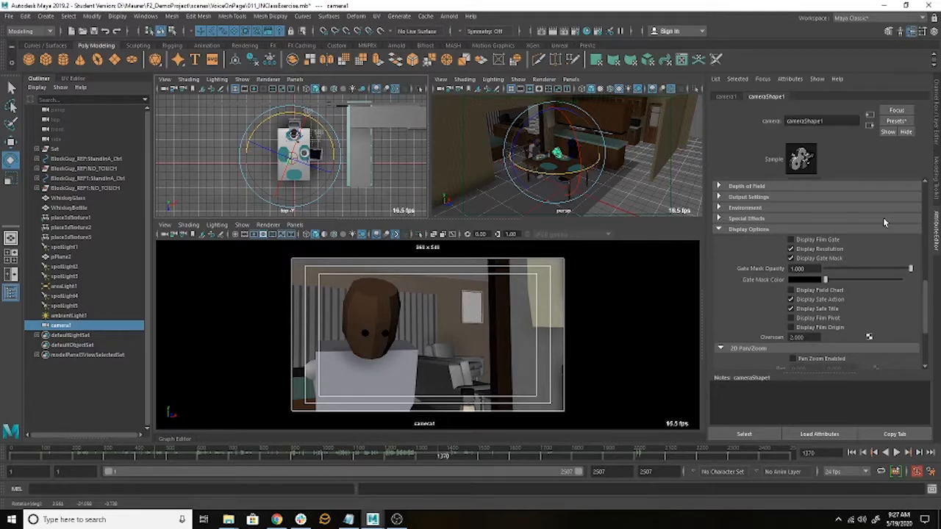
# Turn on the camera's frustum display and rotate the camera horizontally towards the kitchen counter.
pyautogui.moveTo(923, 298); pyautogui.dragTo(912, 217)
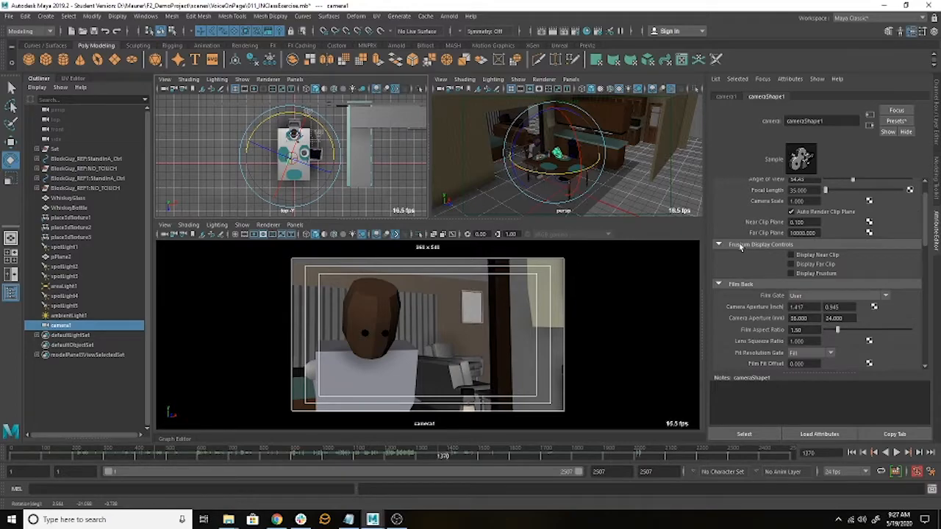
pyautogui.click(719, 245)
pyautogui.click(719, 245)
pyautogui.click(817, 276)
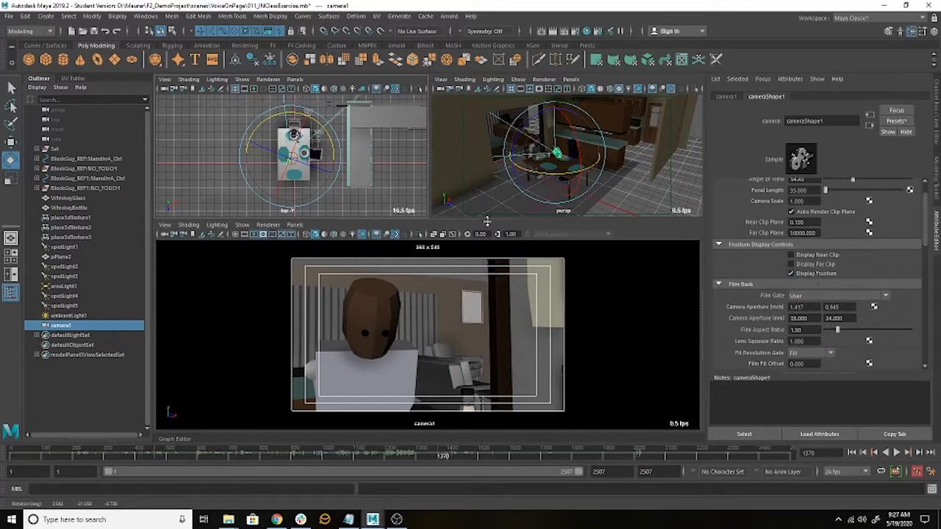
pyautogui.keyDown('alt'); pyautogui.moveTo(328, 118); pyautogui.dragTo(322, 174, button='middle'); pyautogui.keyUp('alt')
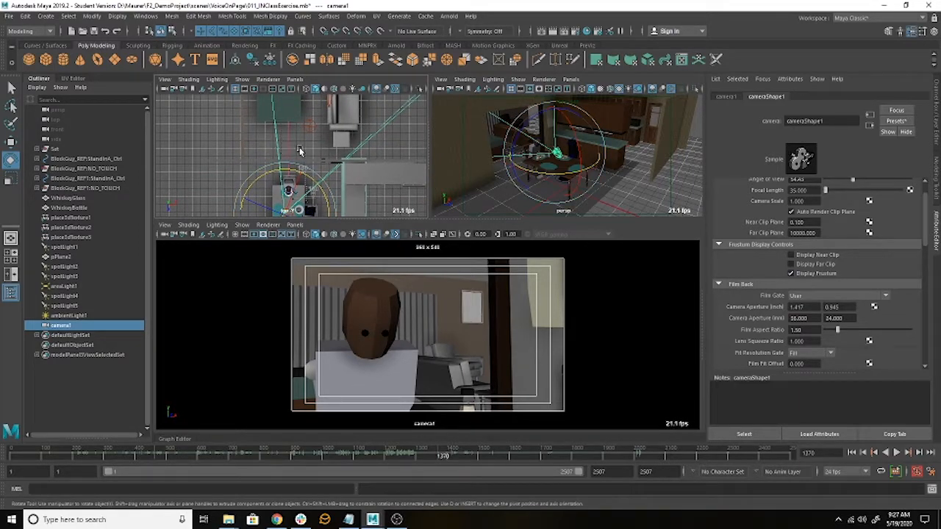
pyautogui.moveTo(314, 181); pyautogui.dragTo(321, 204)
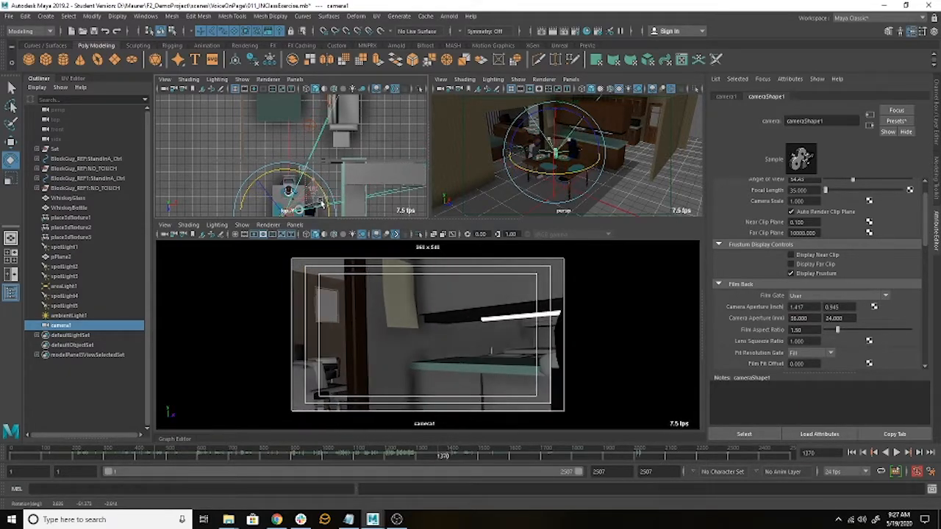
# Try a slight horizontal rotation of the camera in the top view above the dining table.
pyautogui.keyDown('alt'); pyautogui.moveTo(391, 184); pyautogui.dragTo(384, 146, button='middle'); pyautogui.keyUp('alt')
pyautogui.keyDown('alt'); pyautogui.moveTo(305, 165); pyautogui.dragTo(547, 180, button='right'); pyautogui.keyUp('alt')
pyautogui.keyDown('alt'); pyautogui.moveTo(378, 160); pyautogui.dragTo(199, 139, button='right'); pyautogui.keyUp('alt')
pyautogui.keyDown('alt'); pyautogui.moveTo(307, 170); pyautogui.dragTo(305, 127, button='middle'); pyautogui.keyUp('alt')
pyautogui.keyDown('alt'); pyautogui.moveTo(353, 157); pyautogui.dragTo(187, 158, button='right'); pyautogui.keyUp('alt')
pyautogui.moveTo(300, 161)
pyautogui.mouseDown()
pyautogui.moveTo(288, 151)
pyautogui.moveTo(291, 163)
pyautogui.mouseUp()
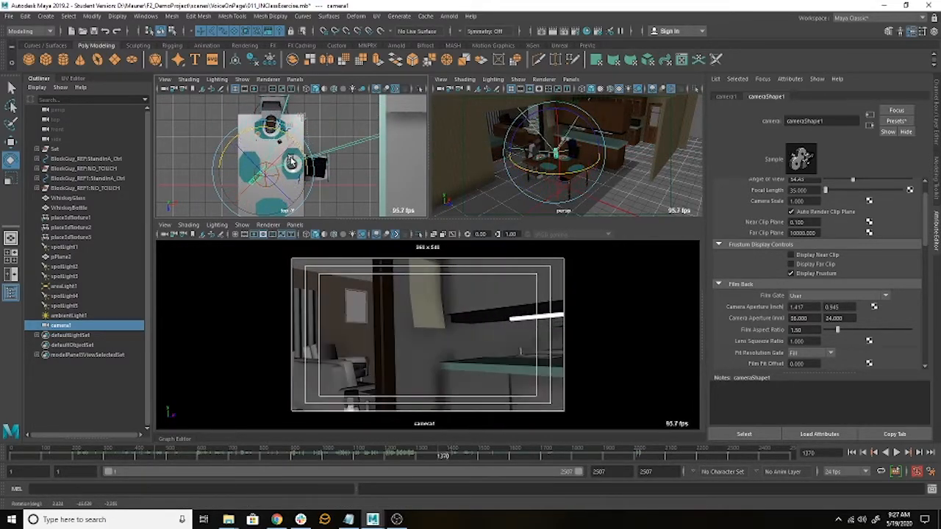
pyautogui.scroll(-5, 337, 153)
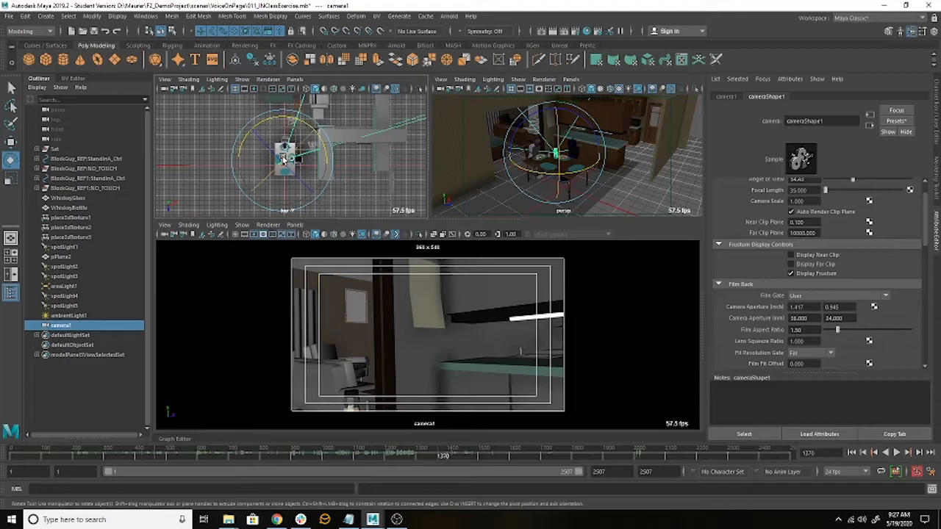
# Undo the last camera rotations and moves to restore the wide framing of both characters at the table.
pyautogui.hotkey('ctrl', 'z')
pyautogui.hotkey('ctrl', 'z')
pyautogui.hotkey('ctrl', 'z')
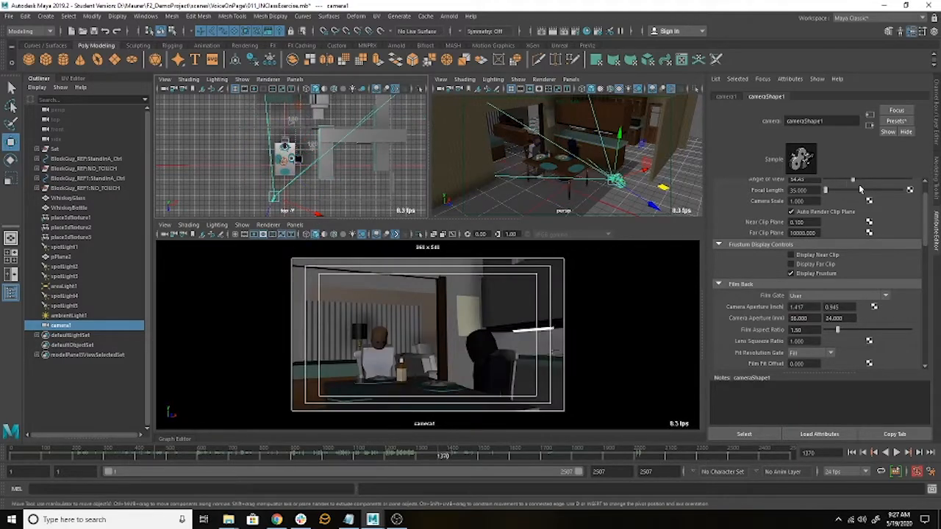
# Switch to Chrome and look up the 4K FF sensor width and height on the RED EPIC-W 8K page of VFX Camera Database.
pyautogui.scroll(1, 845, 273)
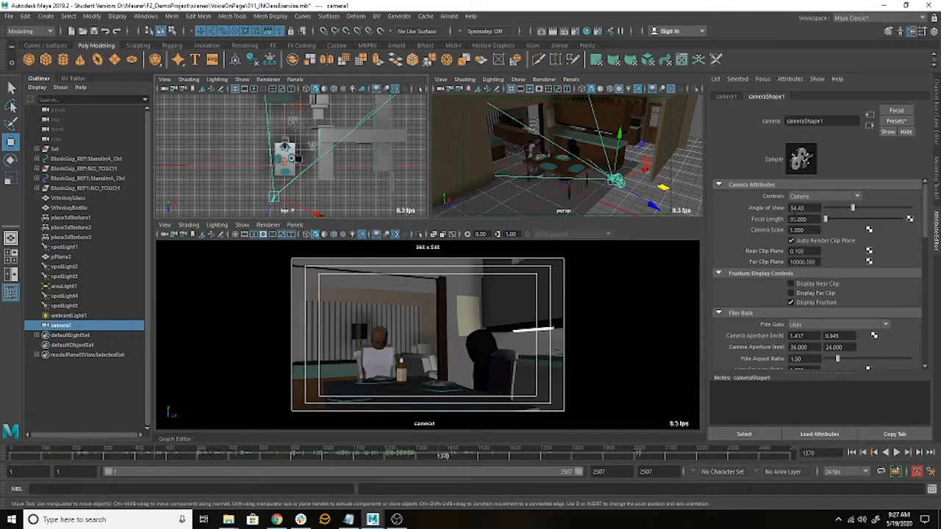
pyautogui.scroll(-3, 779, 266)
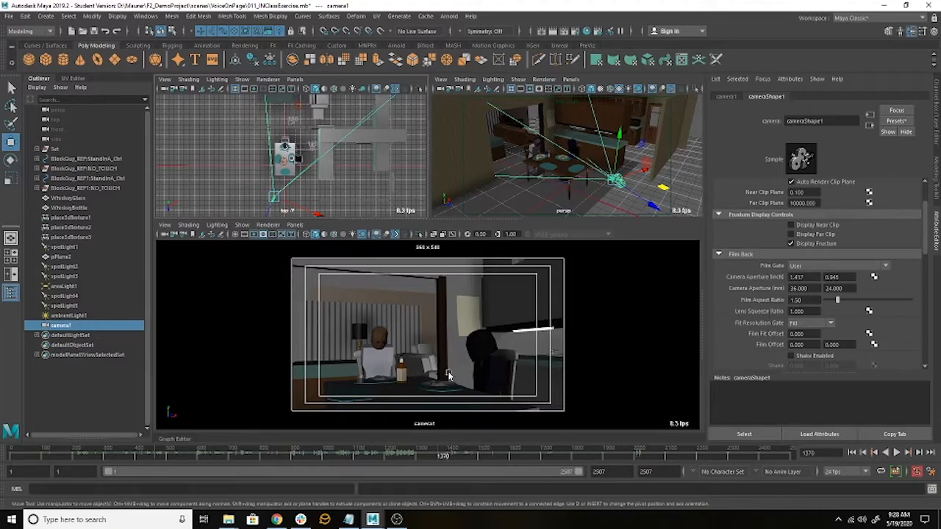
pyautogui.click(276, 519)
pyautogui.scroll(15, 563, 236)
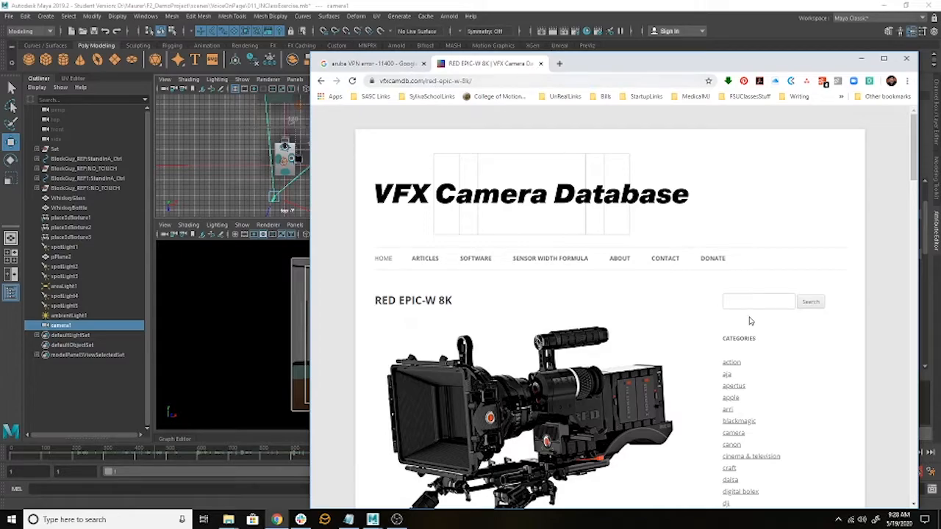
pyautogui.scroll(-5, 515, 247)
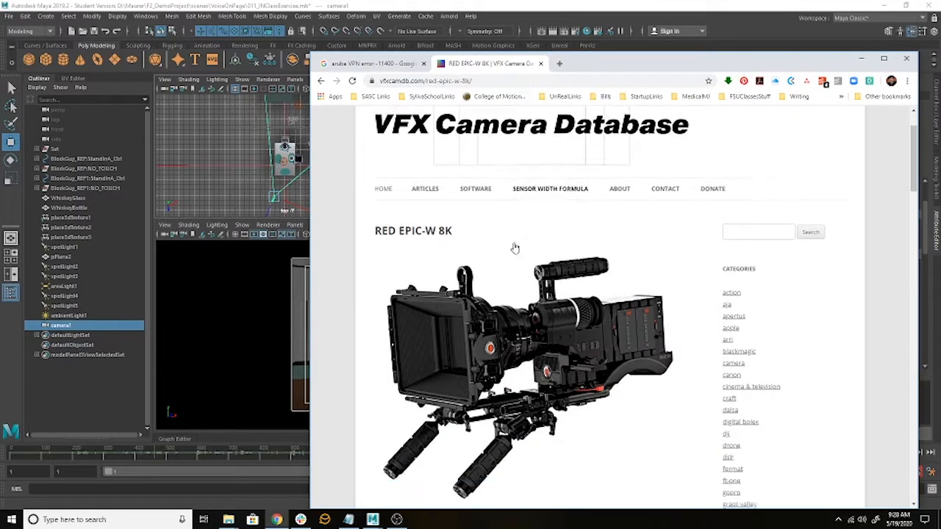
pyautogui.scroll(-8, 515, 246)
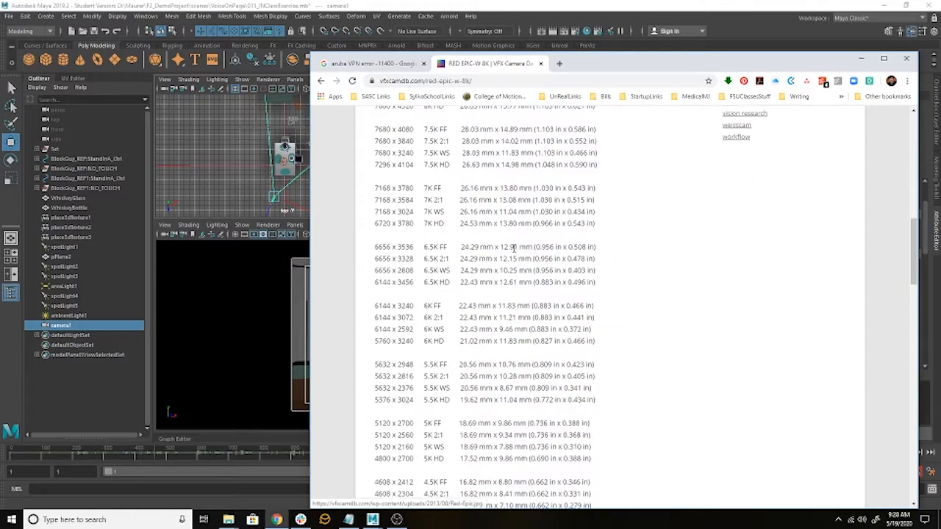
pyautogui.scroll(-3, 511, 249)
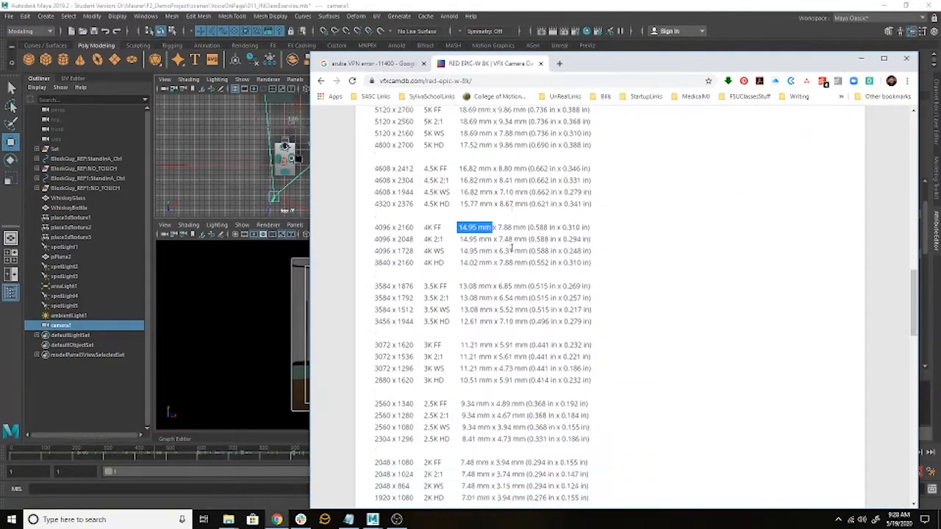
pyautogui.moveTo(423, 199); pyautogui.dragTo(609, 197)
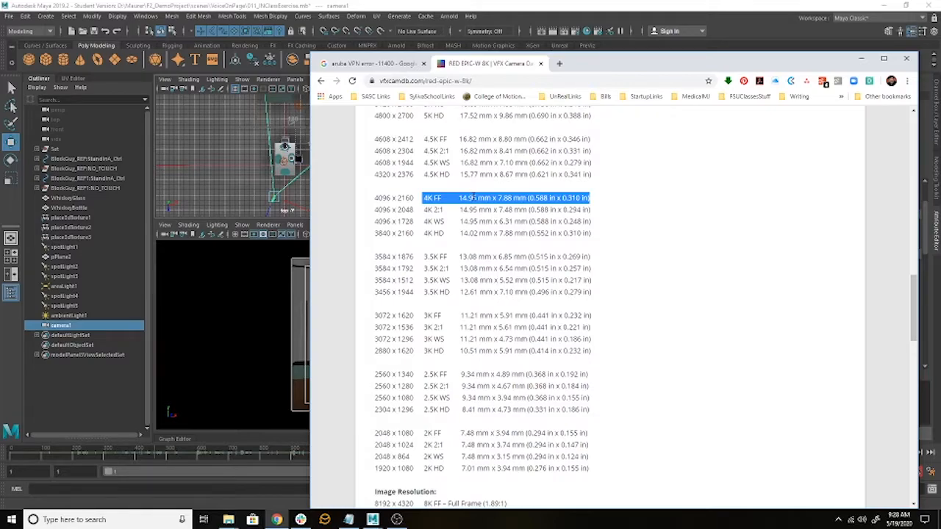
pyautogui.click(474, 197)
pyautogui.moveTo(459, 197); pyautogui.dragTo(512, 198)
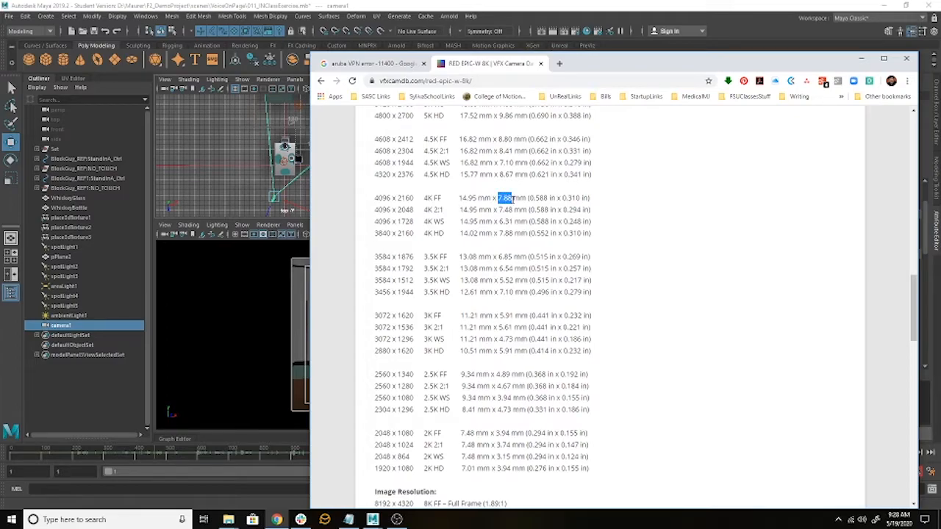
# Switch back to Maya and set the camera aperture to 14.95 by 7.88 mm.
pyautogui.click(536, 5)
pyautogui.doubleClick(788, 288)
pyautogui.write('14')
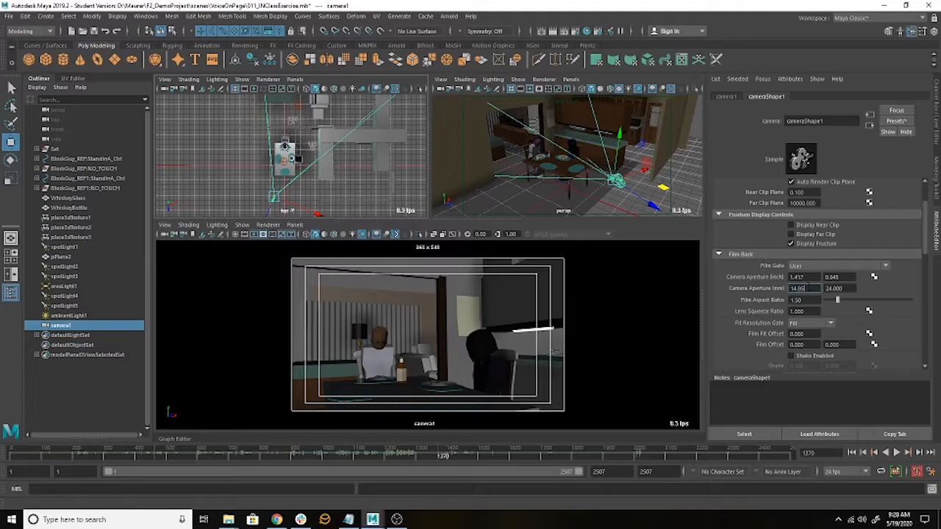
pyautogui.write('.95')
pyautogui.press('Tab')
pyautogui.write('1')
pyautogui.write('.87')
pyautogui.press('Return')
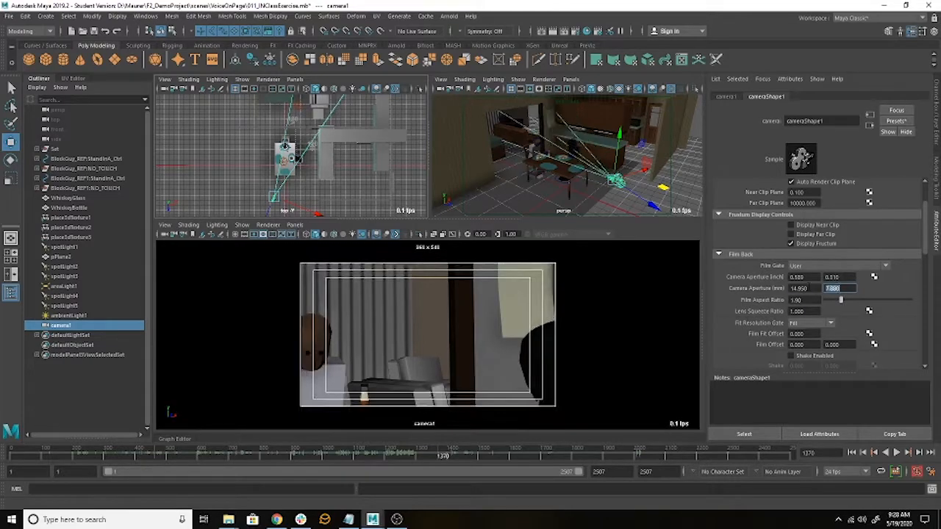
# Try an 18 mm focal length on the camera, and set it back to 35 mm.
pyautogui.scroll(2, 919, 235)
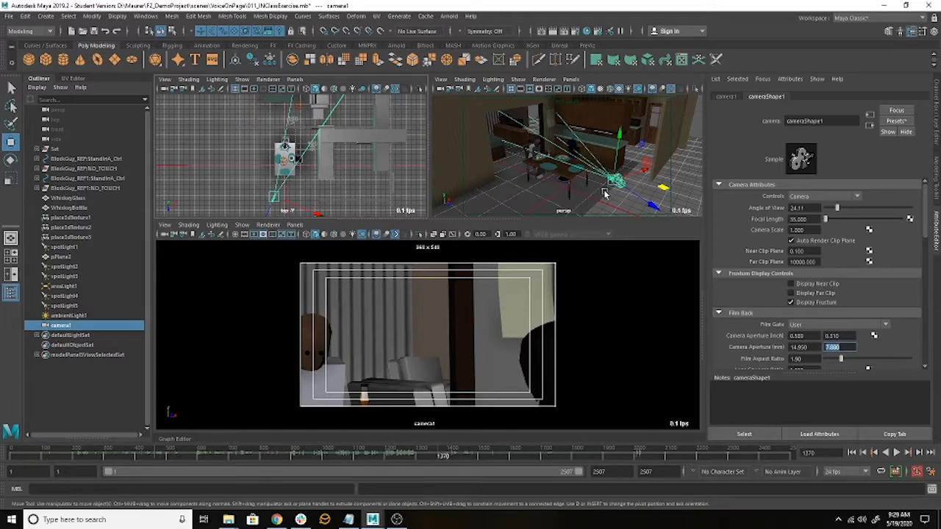
pyautogui.doubleClick(814, 220)
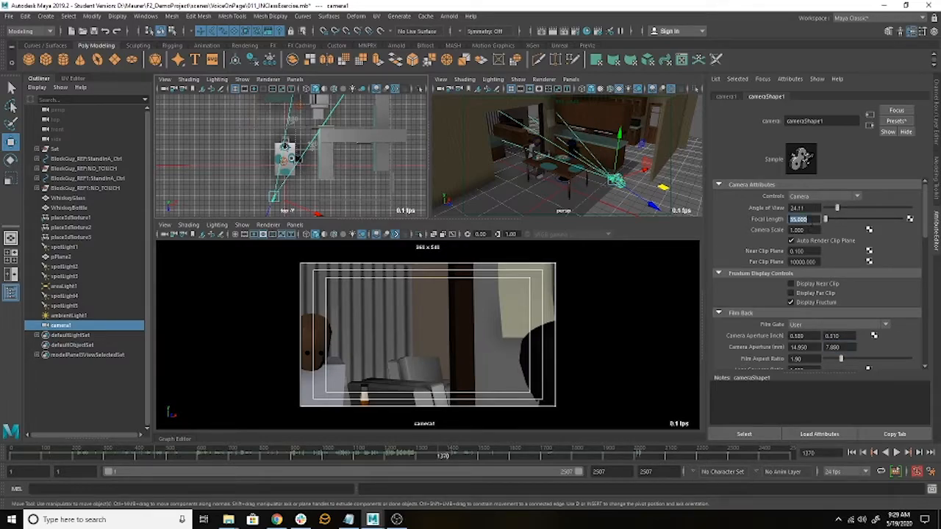
pyautogui.write('18')
pyautogui.press('Return')
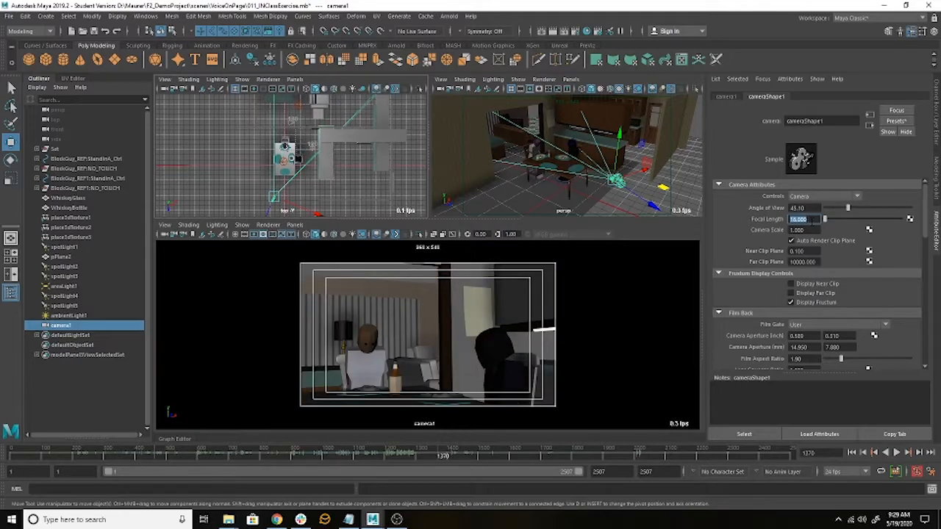
pyautogui.write('35')
pyautogui.press('Return')
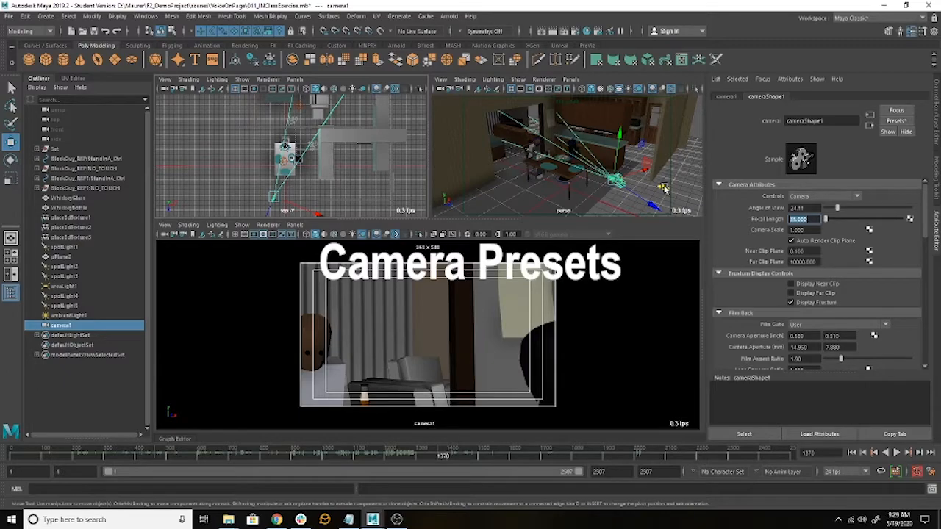
# Try the saved Red4KFF_35mm and Red4KFF_100mm presets on the camera.
pyautogui.click(896, 123)
pyautogui.moveTo(893, 200)
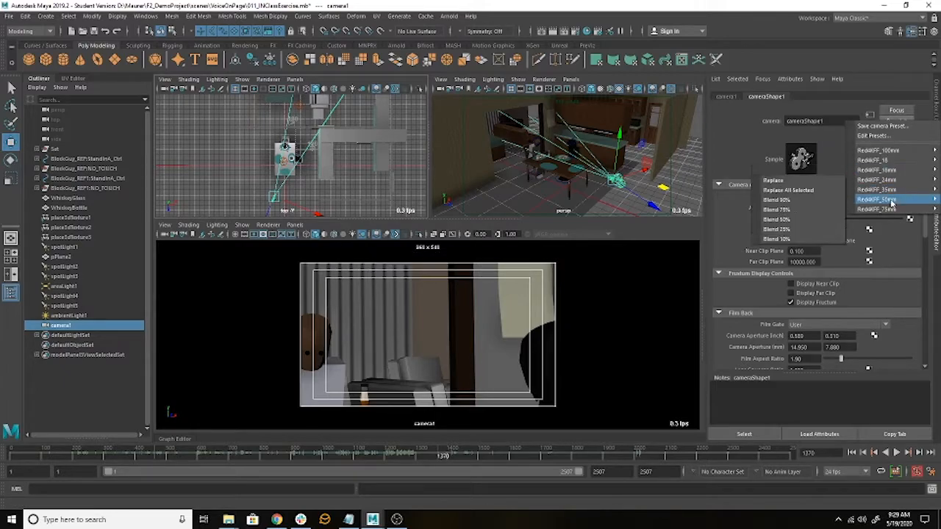
pyautogui.click(809, 190)
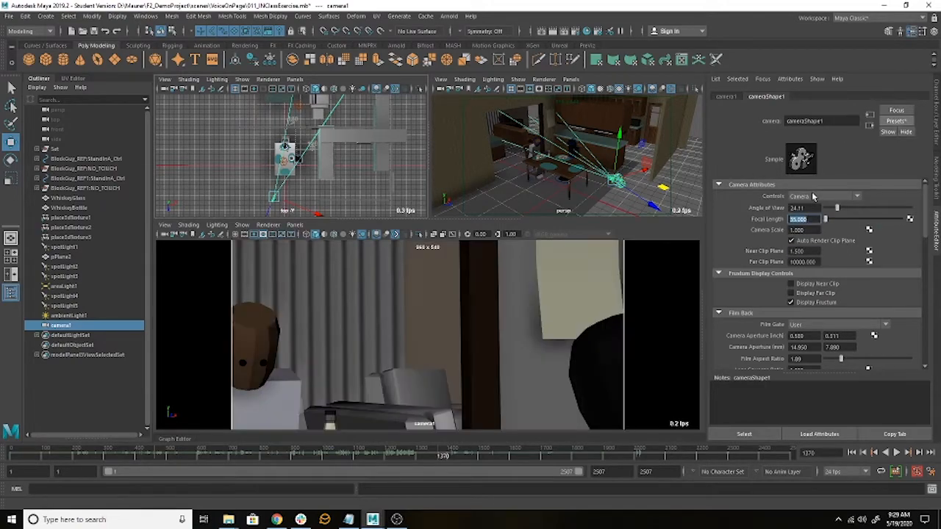
pyautogui.click(896, 122)
pyautogui.moveTo(893, 150)
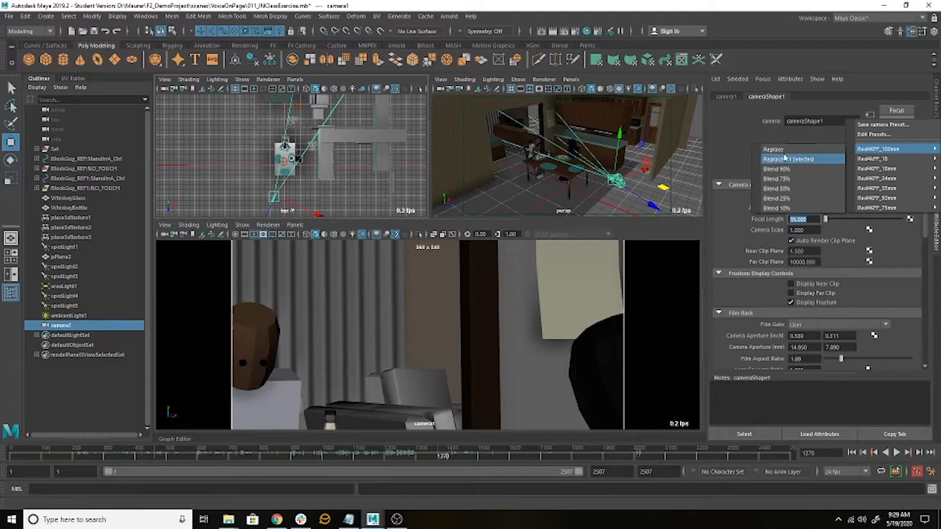
pyautogui.click(782, 158)
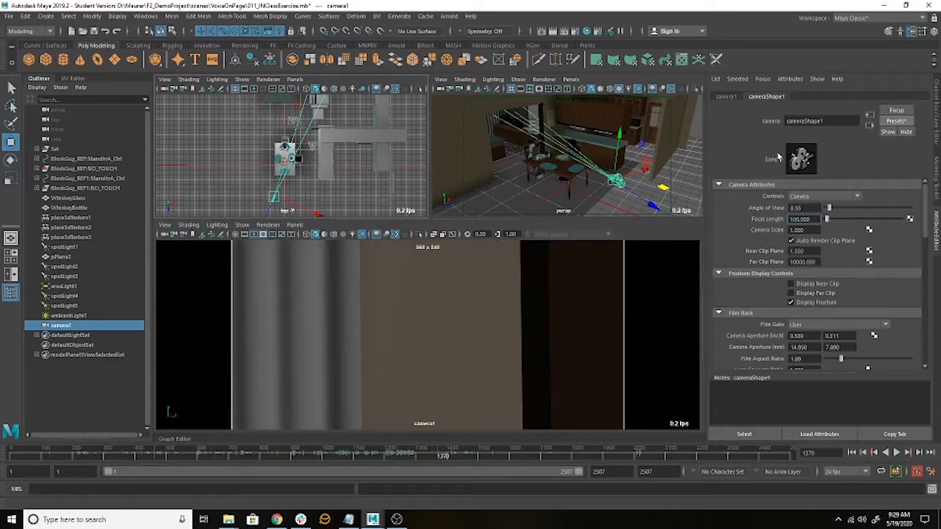
# Replace the camera's settings with the saved Red4KFF_18 preset.
pyautogui.click(898, 122)
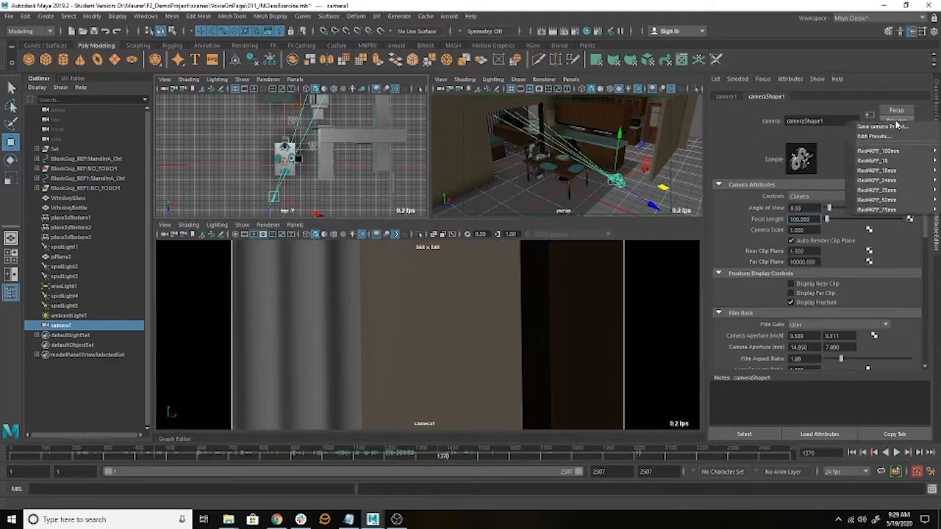
pyautogui.moveTo(893, 201)
pyautogui.moveTo(877, 161)
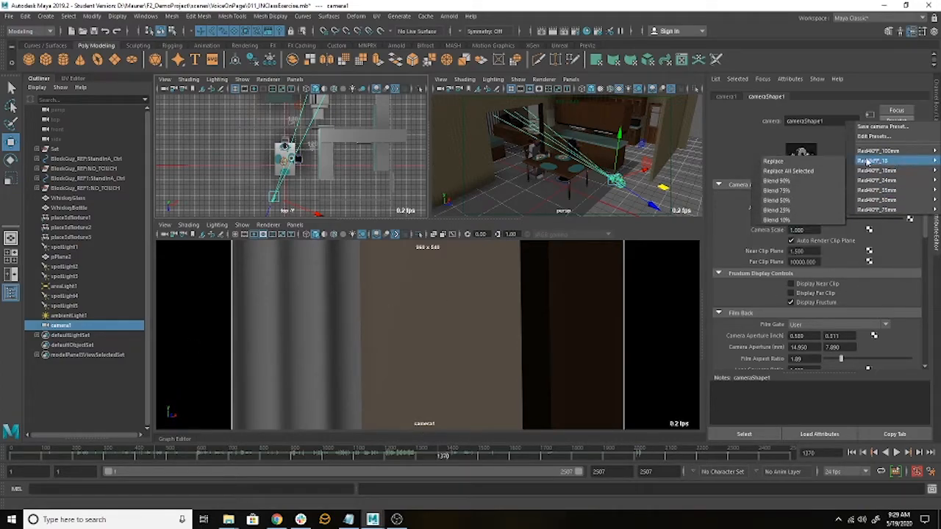
pyautogui.click(774, 161)
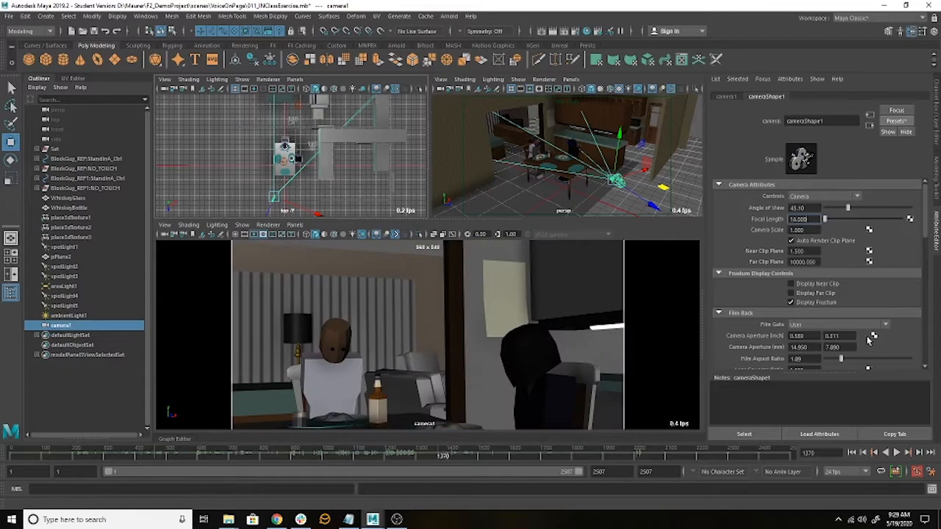
# Try a camera overscan of 1.5, and set it to 2 so the whole resolution gate fits in the view.
pyautogui.scroll(-6, 800, 344)
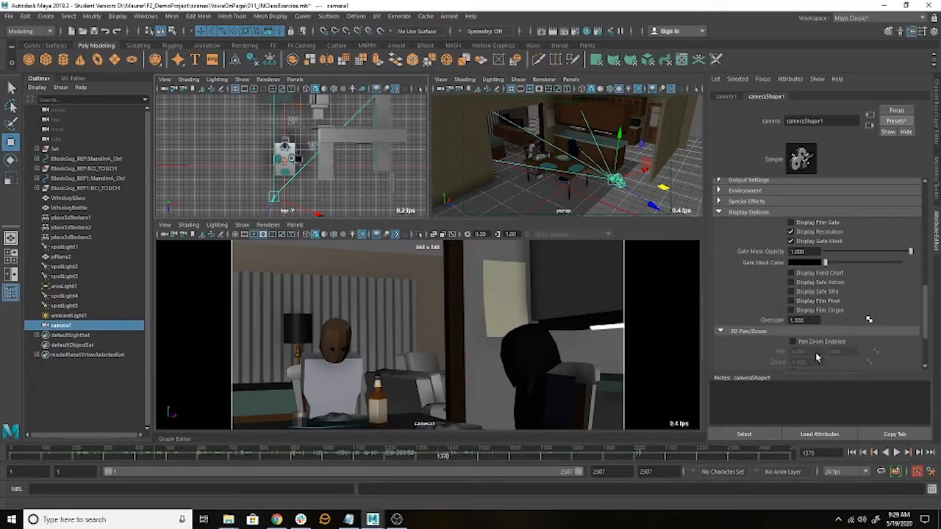
pyautogui.doubleClick(805, 321)
pyautogui.write('1.5')
pyautogui.press('Return')
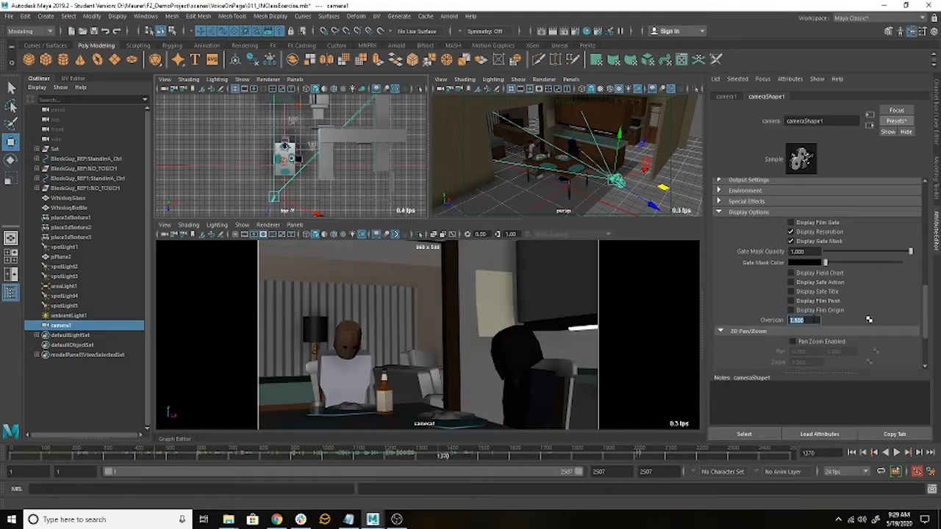
pyautogui.write('2')
pyautogui.press('Return')
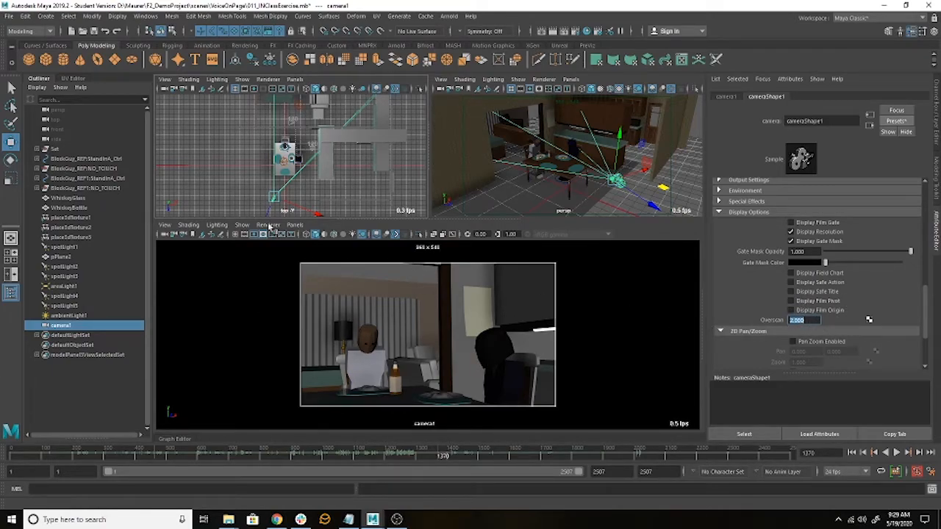
# Save the camera's current settings as an attribute preset named RedCam4KFF_18.
pyautogui.scroll(10, 867, 293)
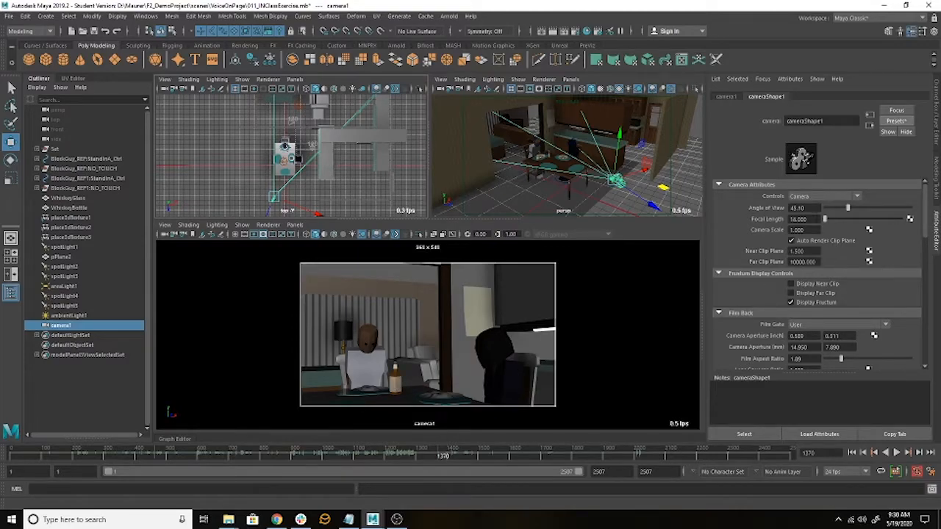
pyautogui.click(781, 220)
pyautogui.click(897, 120)
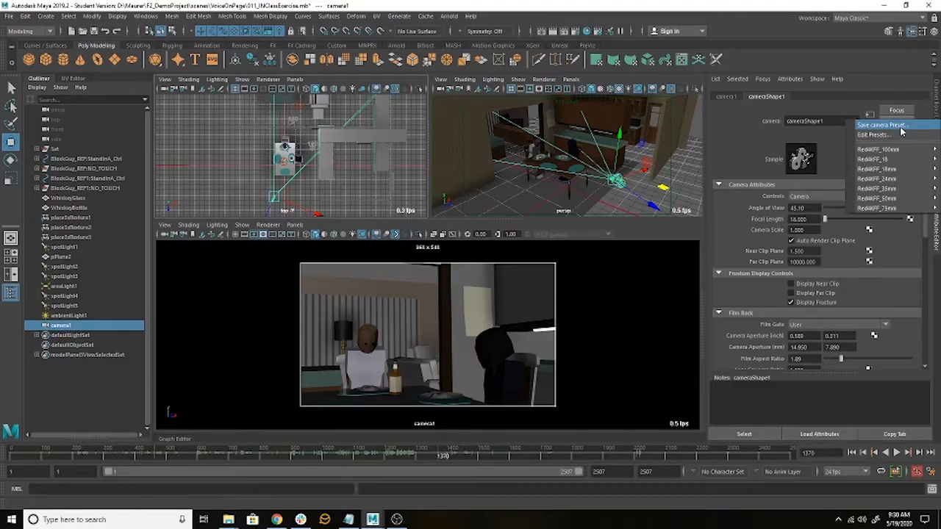
pyautogui.click(882, 125)
pyautogui.doubleClick(435, 191)
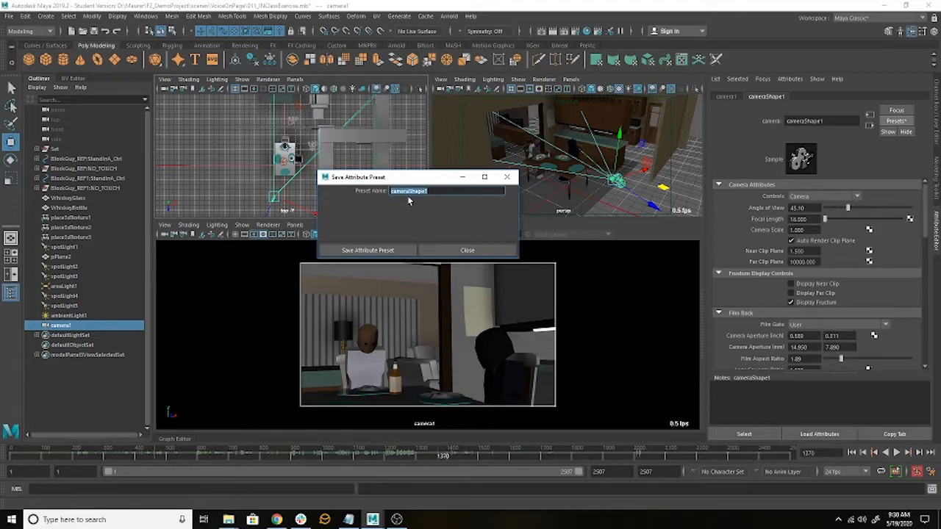
pyautogui.write('StandCam407_18')
pyautogui.click(387, 256)
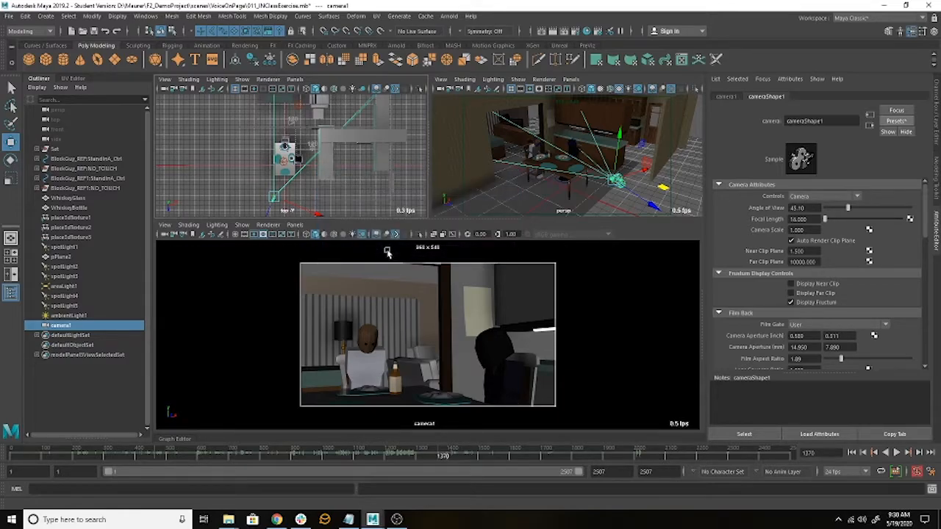
# Open the camera preset list for editing and delete the Red4KFF_18 preset.
pyautogui.click(902, 120)
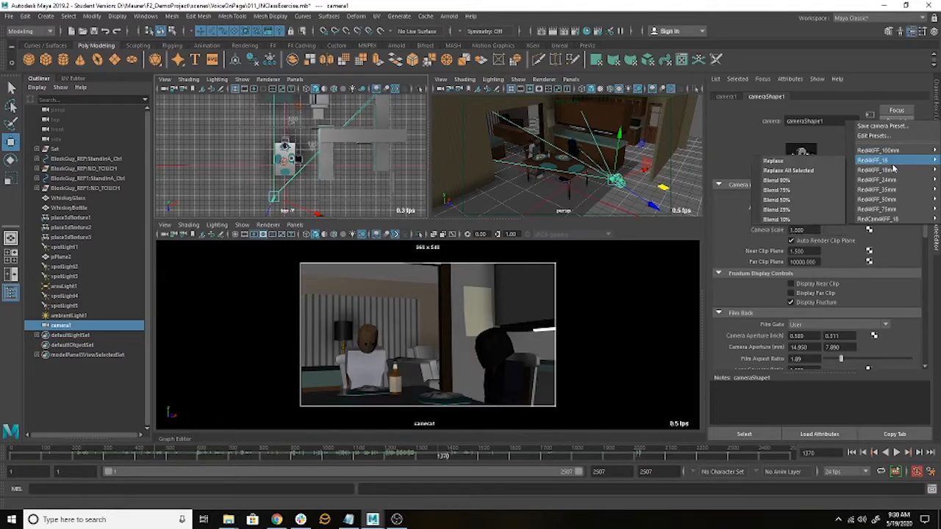
pyautogui.moveTo(865, 165)
pyautogui.moveTo(886, 219)
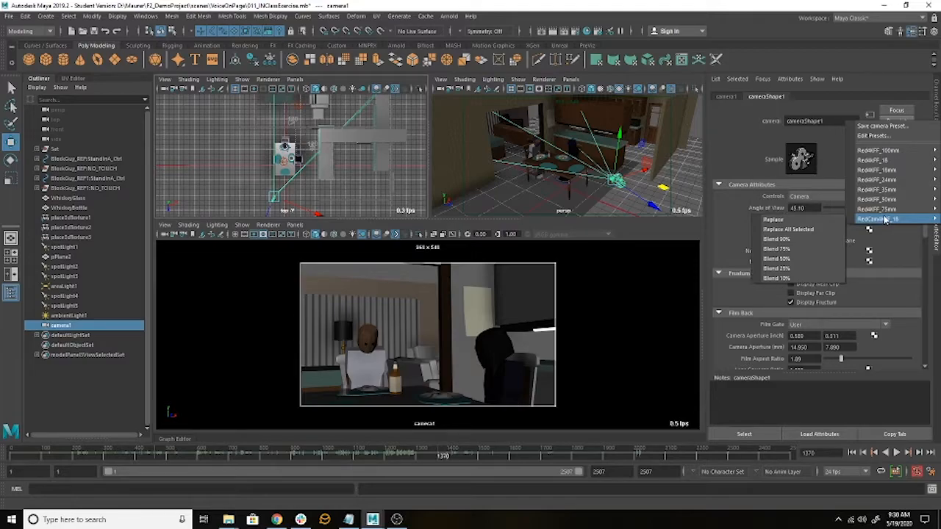
pyautogui.click(875, 135)
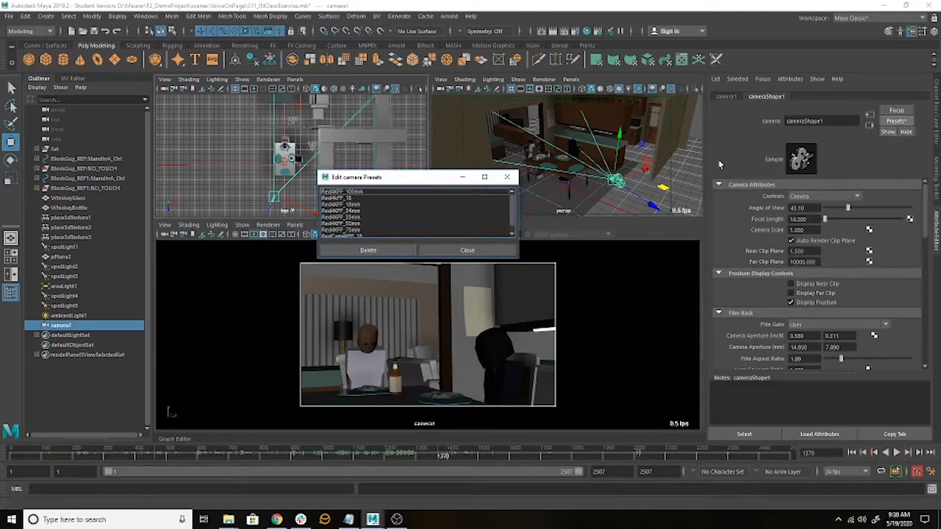
pyautogui.click(353, 198)
pyautogui.click(392, 248)
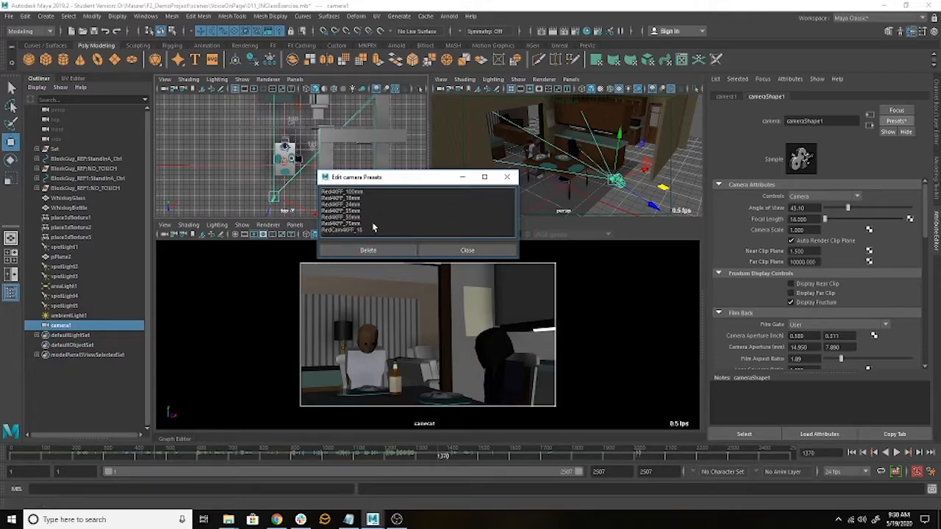
# Close the preset editor, replace camera1's settings with the Red4KFF_100mm preset and set its overscan to 2.
pyautogui.click(464, 250)
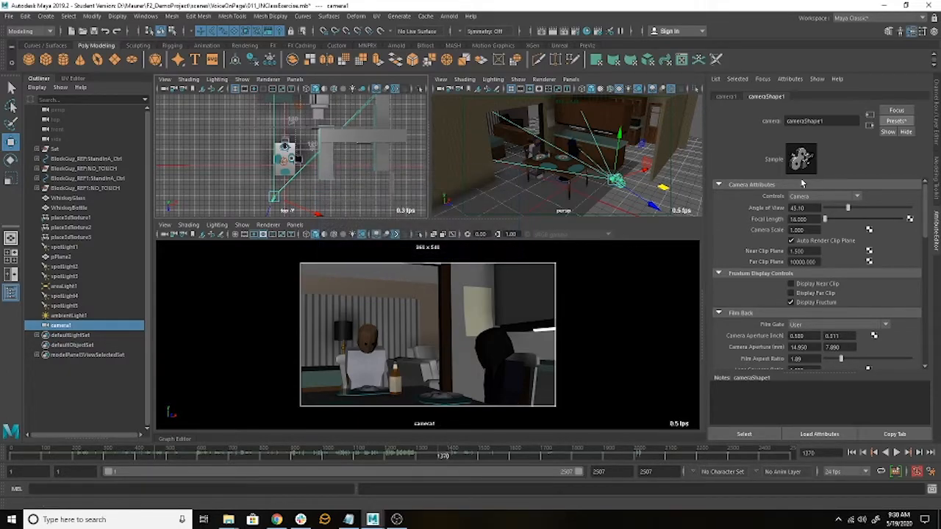
pyautogui.click(897, 120)
pyautogui.moveTo(893, 153)
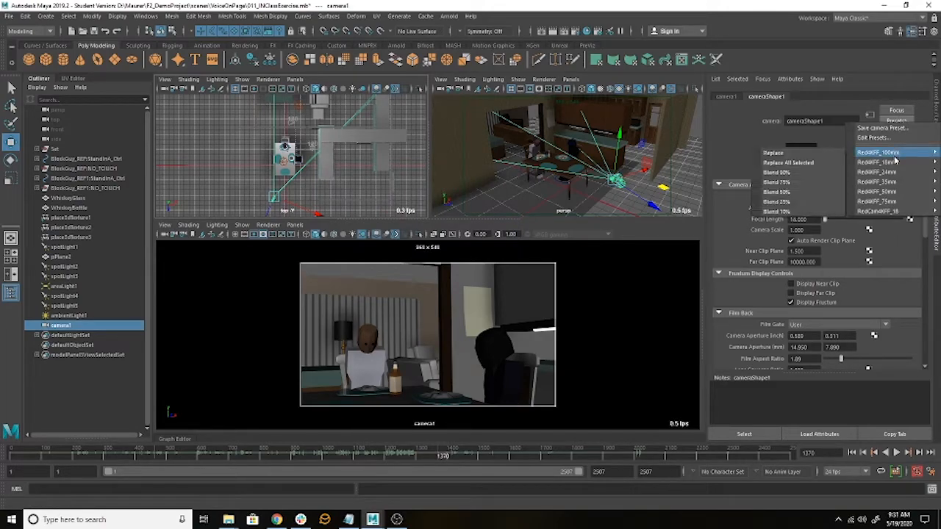
pyautogui.click(810, 157)
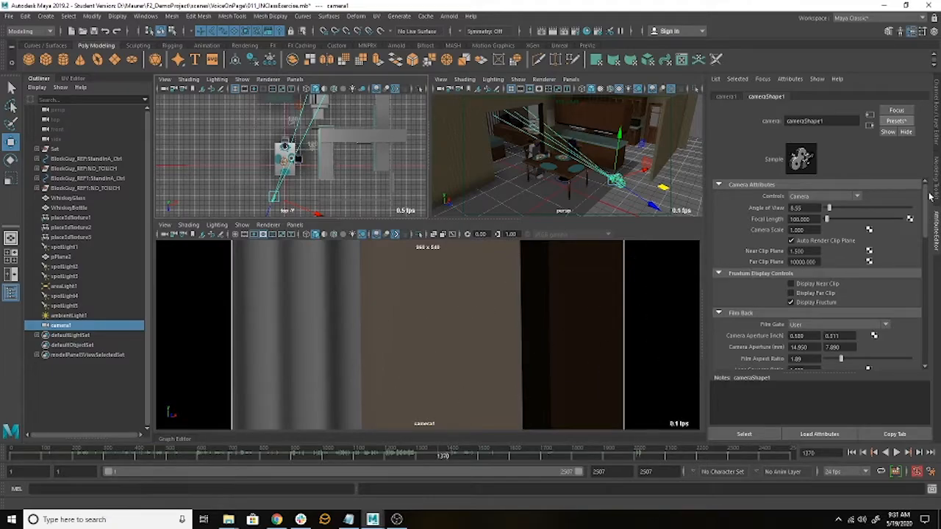
pyautogui.moveTo(921, 233); pyautogui.dragTo(935, 339)
pyautogui.moveTo(812, 285); pyautogui.dragTo(766, 286)
pyautogui.write('2')
pyautogui.press('Return')
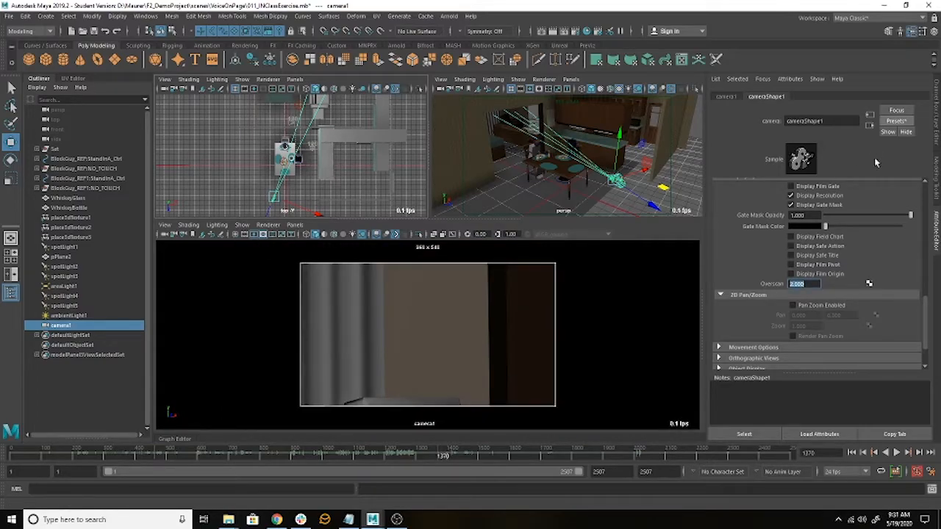
pyautogui.click(900, 121)
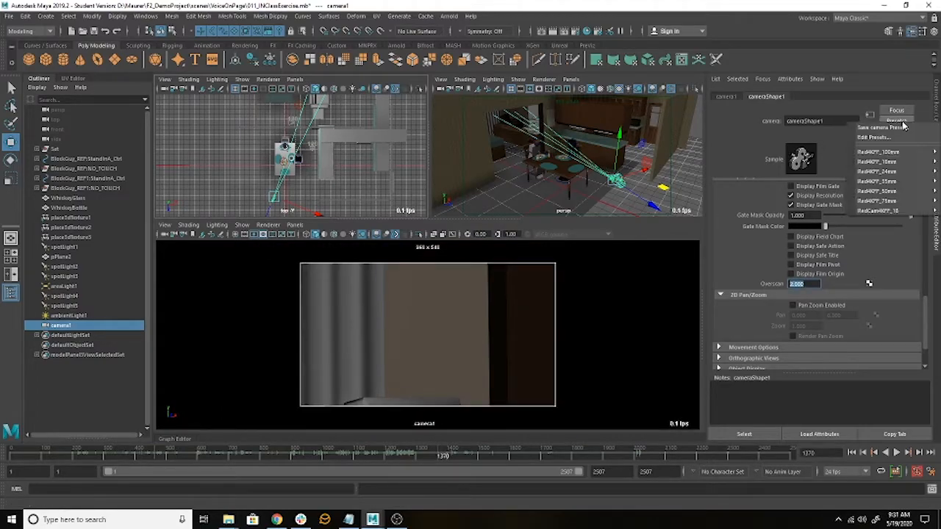
pyautogui.click(891, 127)
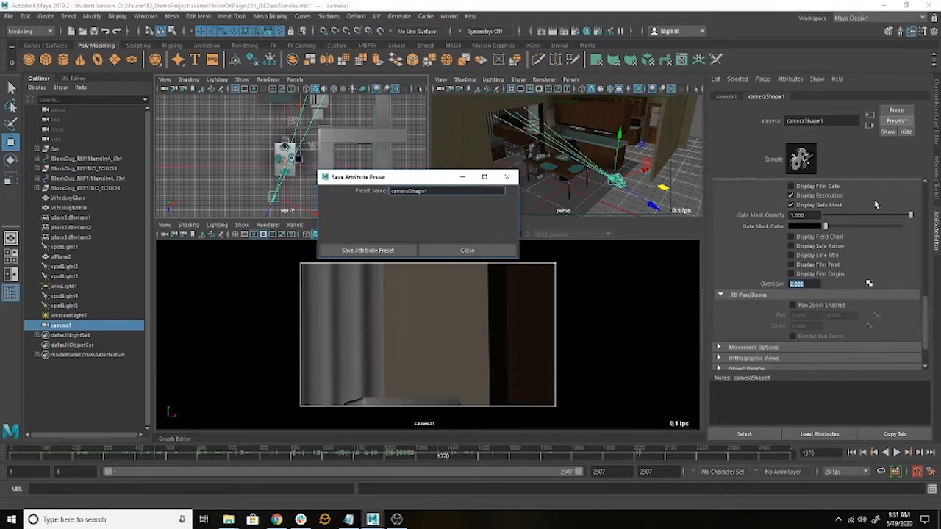
pyautogui.click(477, 250)
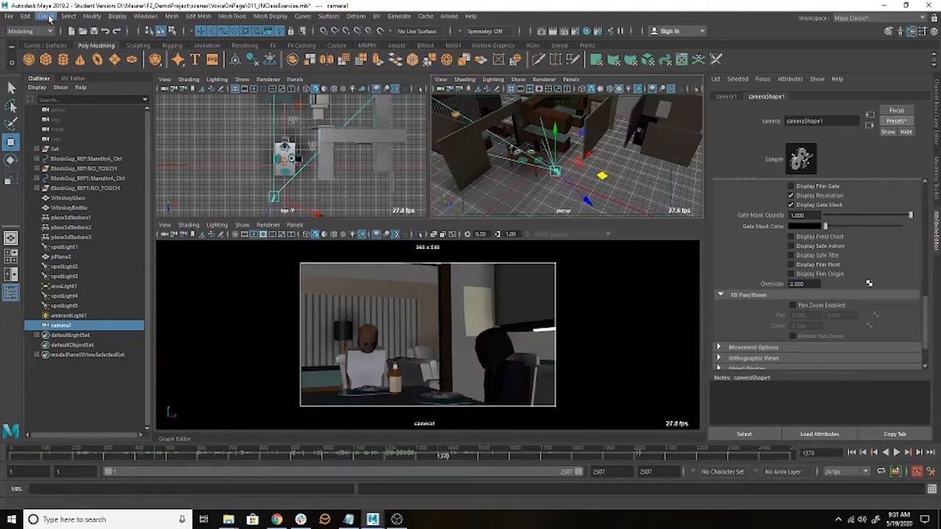
# Create a second single-node camera and replace its settings with the Red4KFF_100mm preset.
pyautogui.click(48, 19)
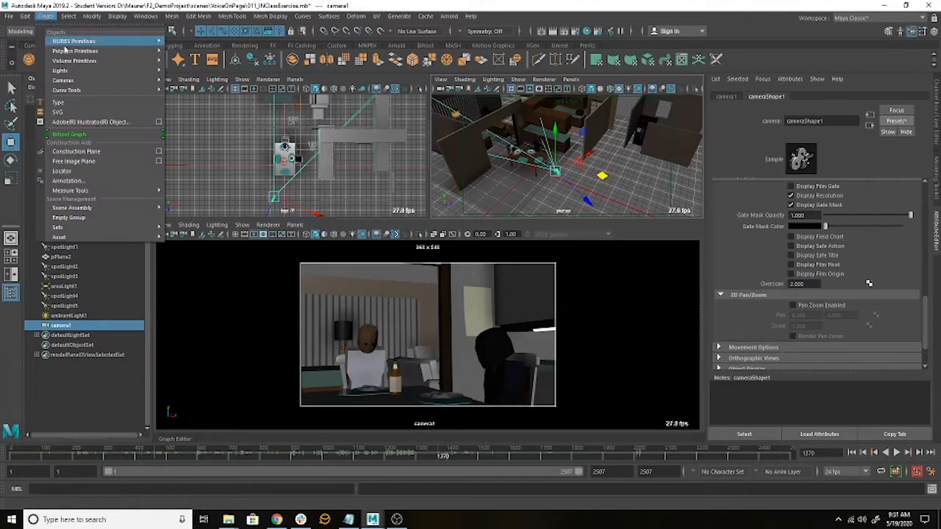
pyautogui.moveTo(74, 80)
pyautogui.click(185, 88)
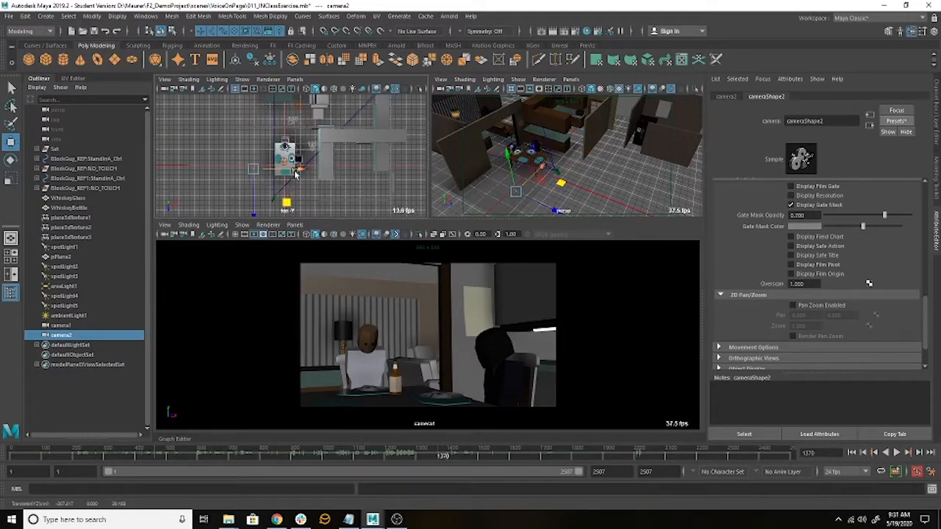
pyautogui.click(898, 121)
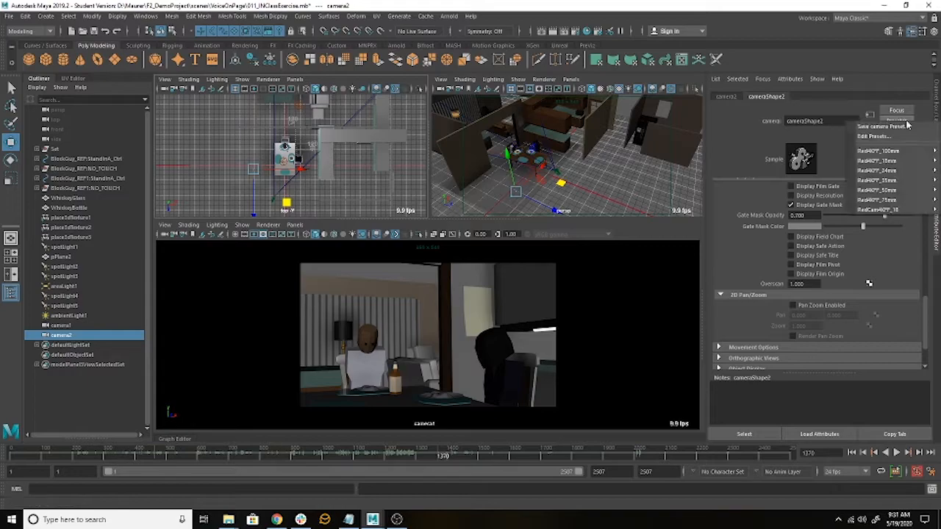
pyautogui.moveTo(889, 160)
pyautogui.click(802, 152)
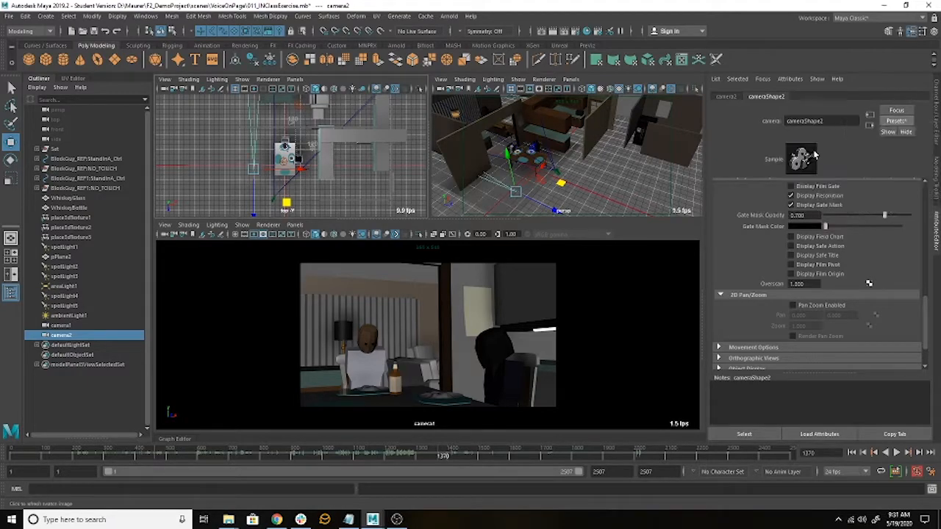
# Move camera2 to the near end of the dining table, raise it, and look through it in the large view.
pyautogui.moveTo(287, 202); pyautogui.dragTo(316, 223)
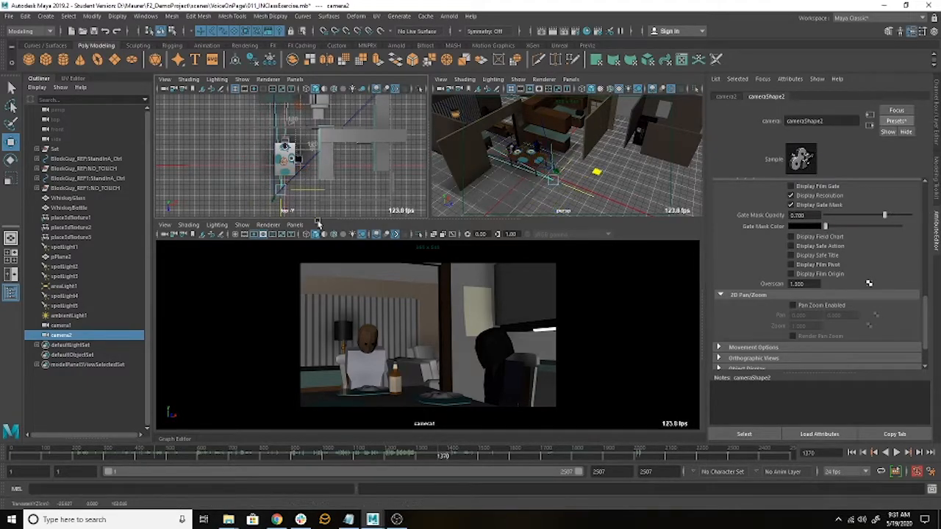
pyautogui.moveTo(551, 139); pyautogui.dragTo(552, 112)
pyautogui.click(294, 224)
pyautogui.moveTo(367, 235)
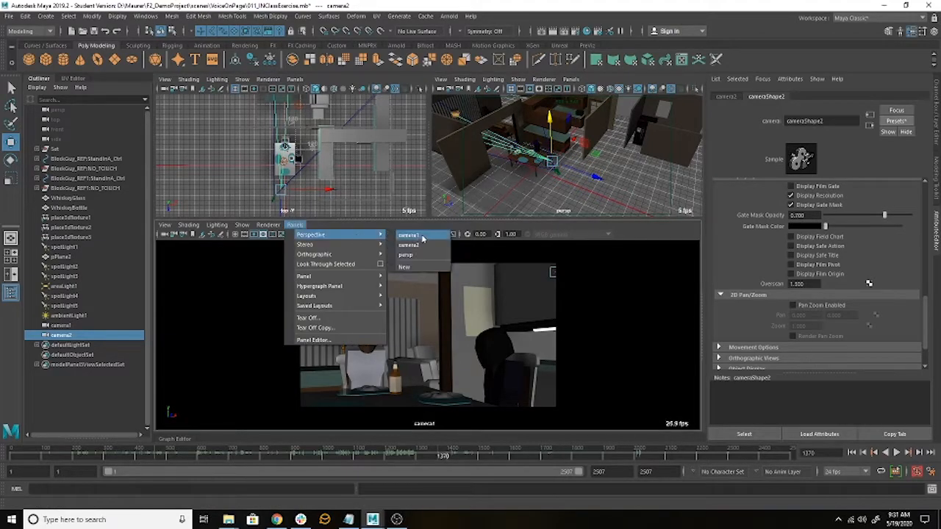
pyautogui.click(417, 247)
# Replace camera2's settings with the Red4KFF_35mm preset.
pyautogui.press('r')
pyautogui.moveTo(553, 162); pyautogui.dragTo(556, 181)
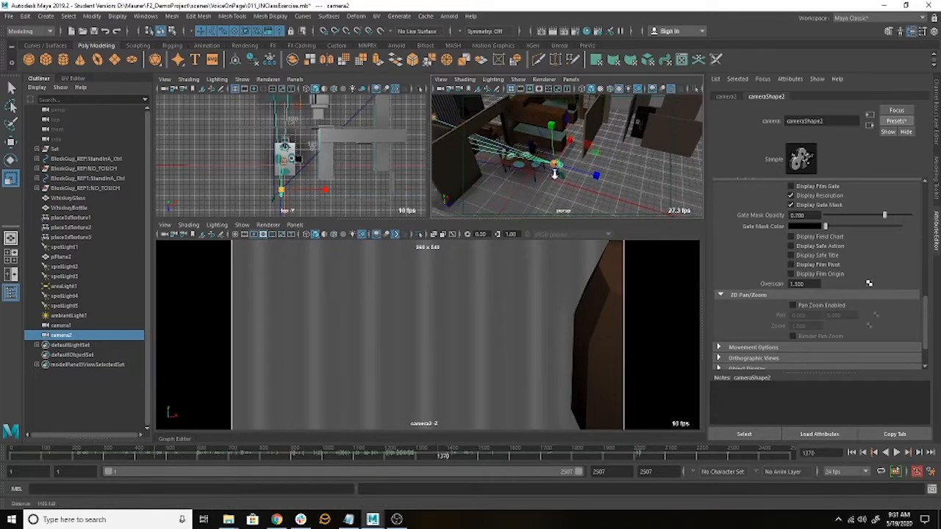
pyautogui.scroll(4, 556, 181)
pyautogui.click(901, 123)
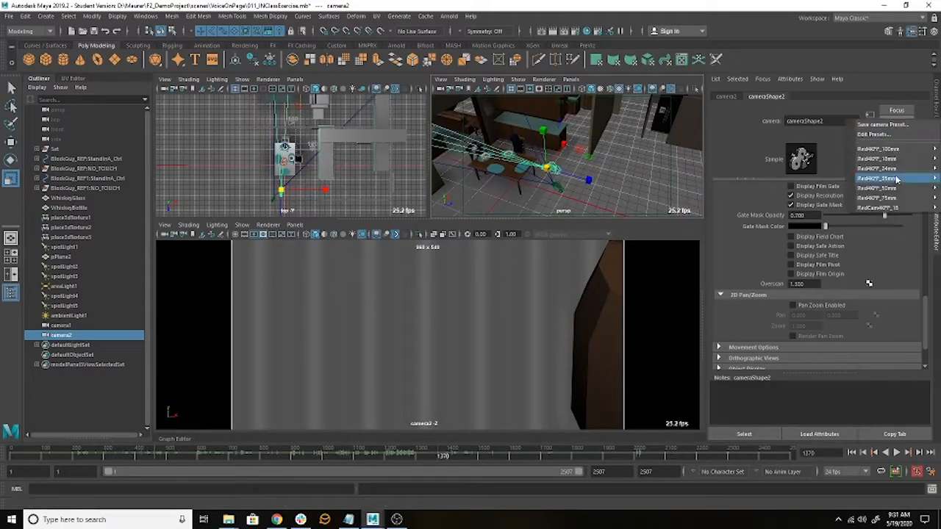
pyautogui.moveTo(897, 182)
pyautogui.click(823, 180)
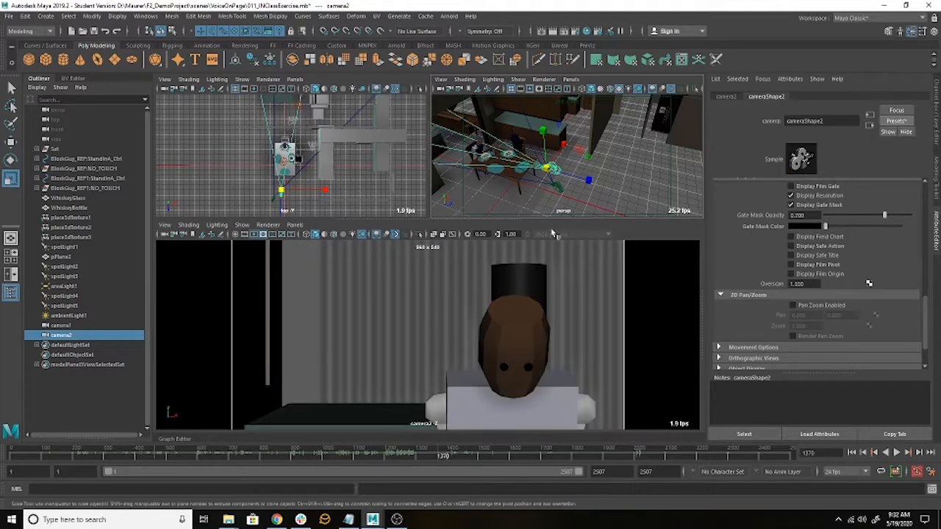
# Move and rotate camera2 to frame the seated character and the whiskey bottle at an angle.
pyautogui.press('w')
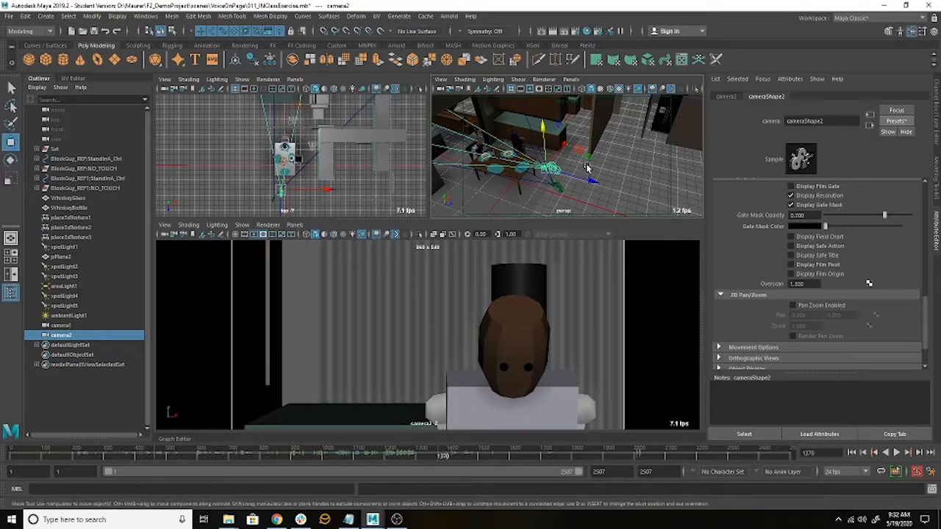
pyautogui.moveTo(580, 166); pyautogui.dragTo(636, 164)
pyautogui.press('e')
pyautogui.press('w')
pyautogui.moveTo(572, 115); pyautogui.dragTo(575, 120)
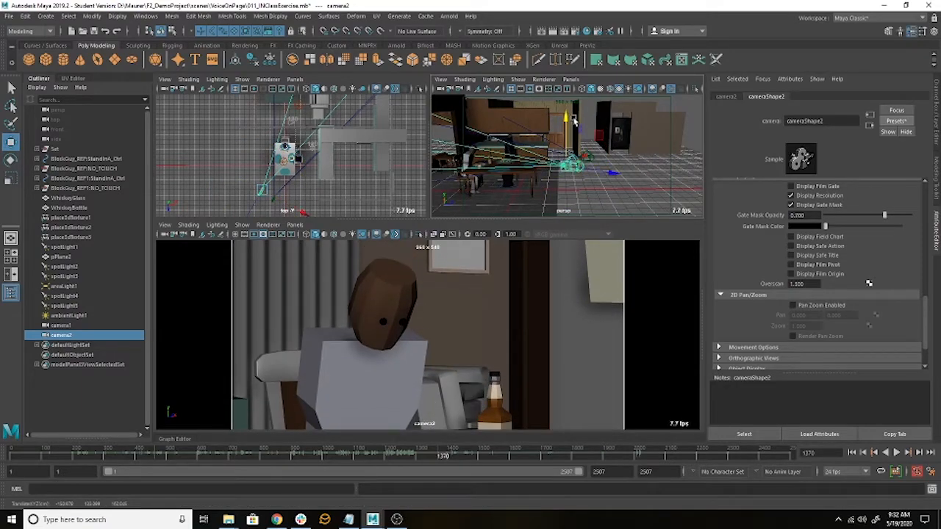
# Set camera2's overscan to 2 and replace its settings with the Red4KFF_75mm preset.
pyautogui.click(812, 284)
pyautogui.write('2')
pyautogui.press('Return')
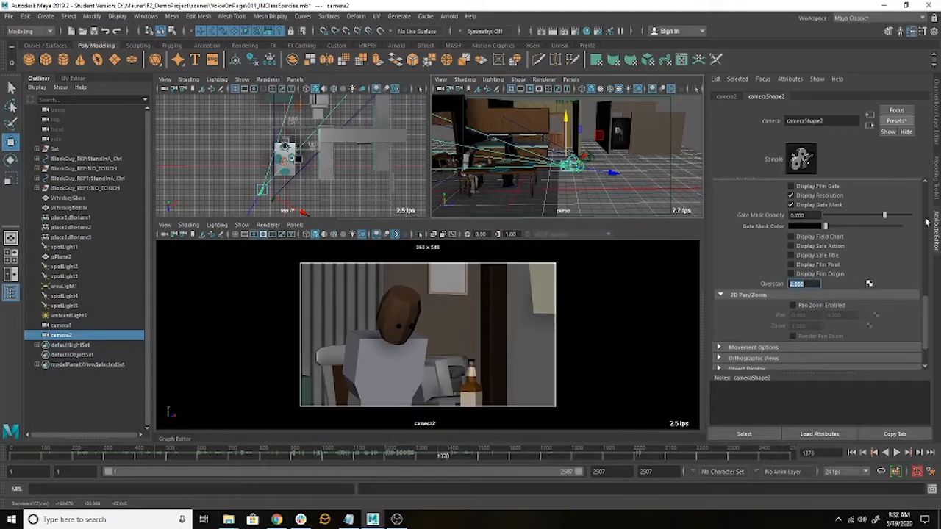
pyautogui.click(911, 123)
pyautogui.moveTo(882, 192)
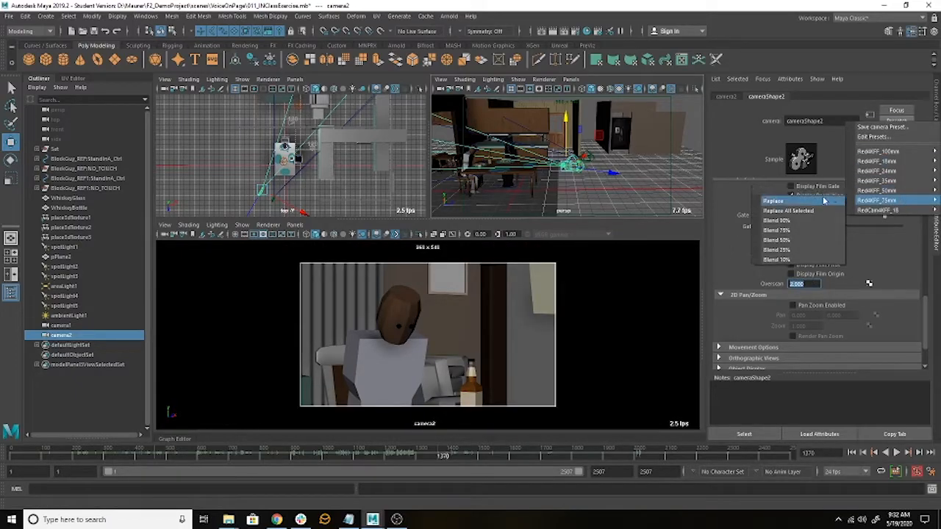
pyautogui.click(822, 198)
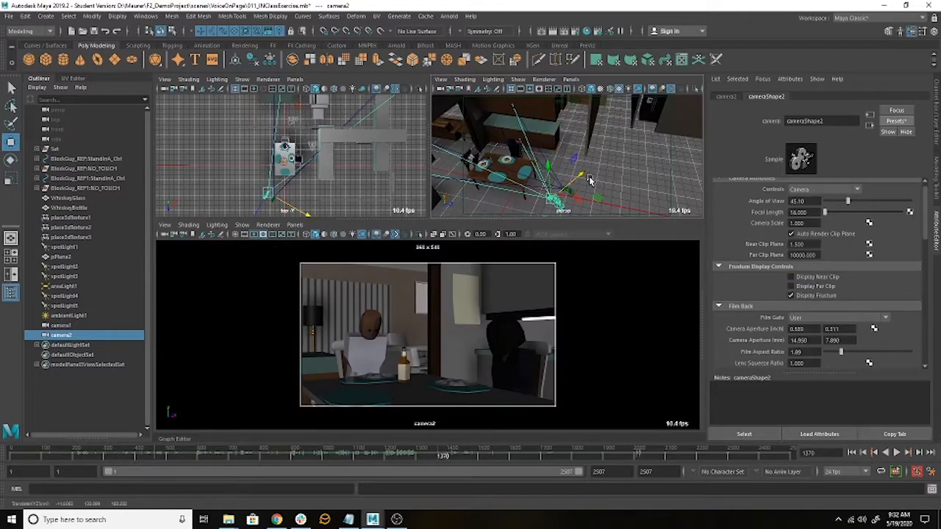
# Create a two-node camera of the Camera and Aim type and expand its group in the Outliner.
pyautogui.click(47, 16)
pyautogui.moveTo(81, 80)
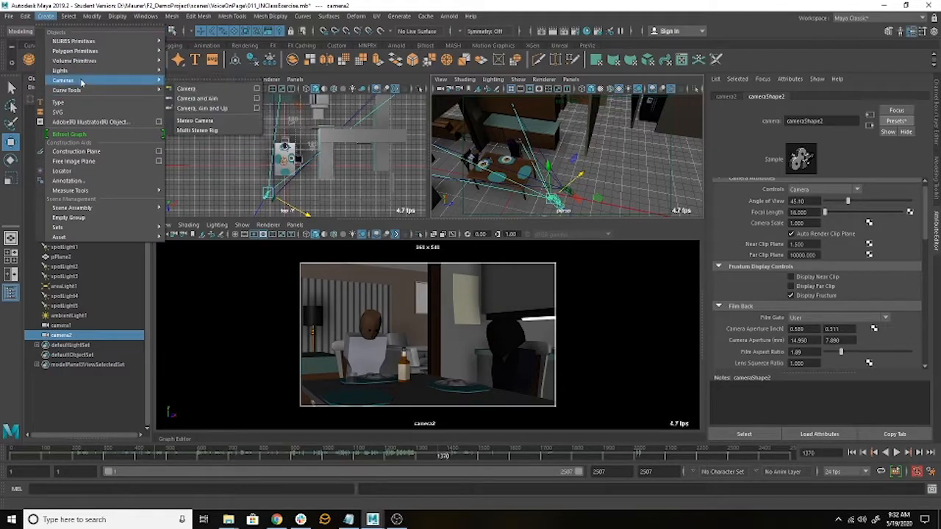
pyautogui.click(237, 100)
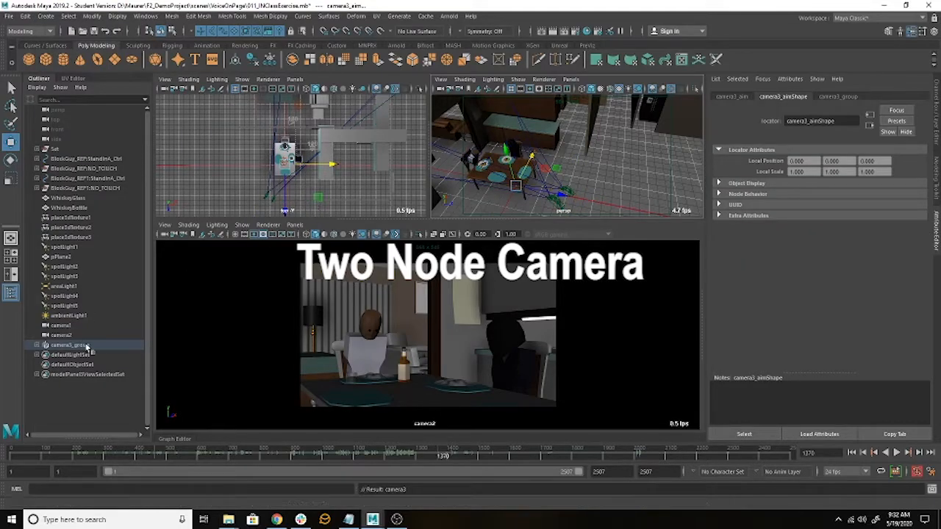
pyautogui.click(37, 345)
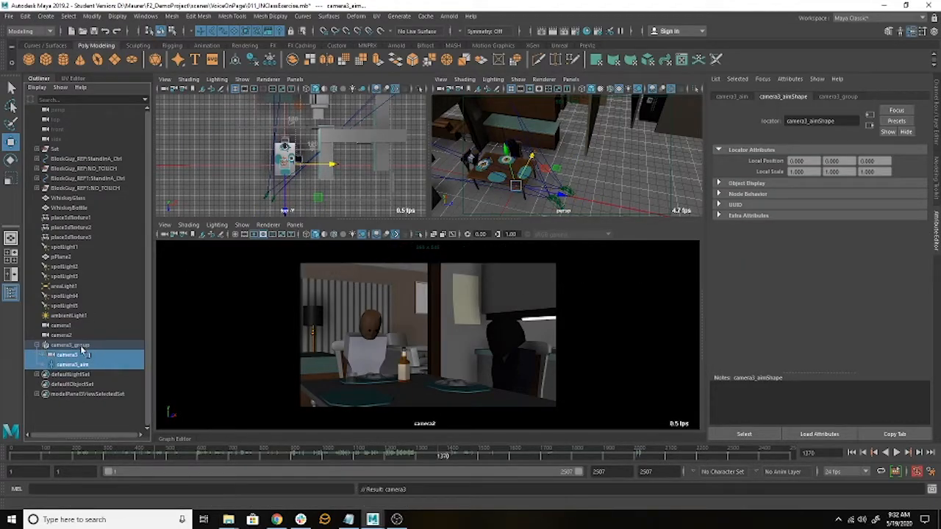
# Select the new camera's group, camera and aim nodes in turn to examine how the two-node camera is built.
pyautogui.click(70, 345)
pyautogui.click(73, 355)
pyautogui.click(87, 365)
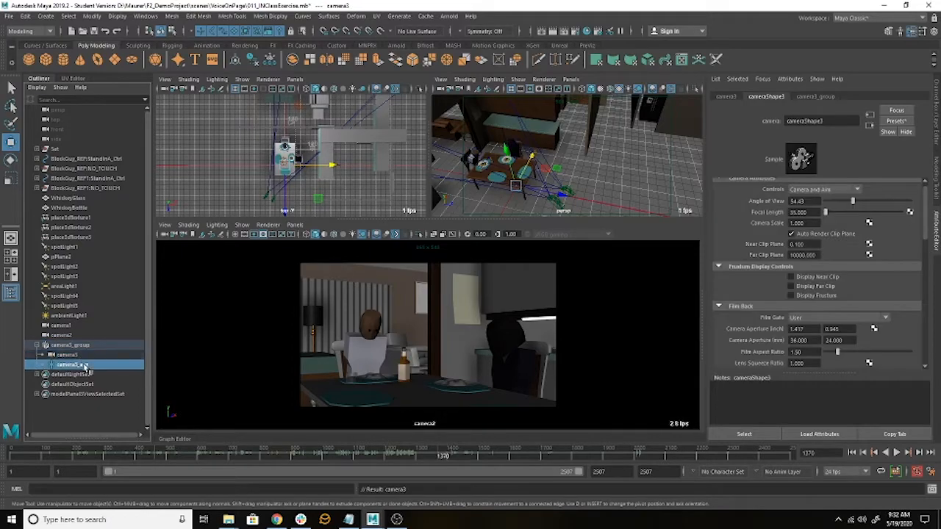
# Select the whole camera3_group and move it away from the dining table.
pyautogui.click(87, 348)
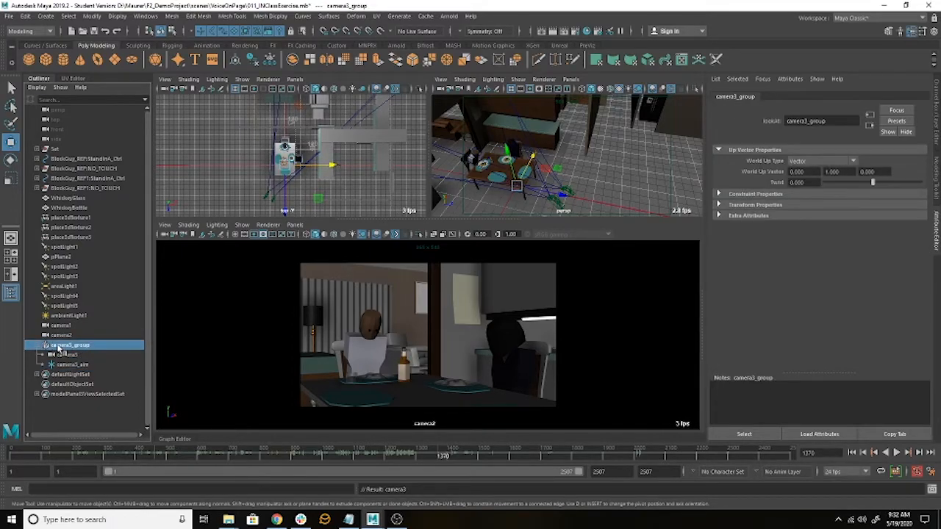
pyautogui.press('t')
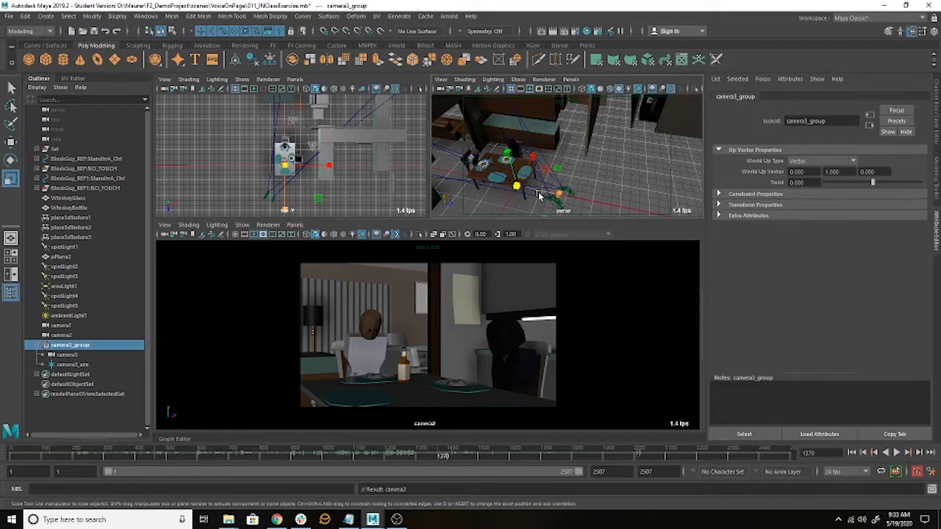
pyautogui.moveTo(546, 191); pyautogui.dragTo(661, 204)
pyautogui.press('w')
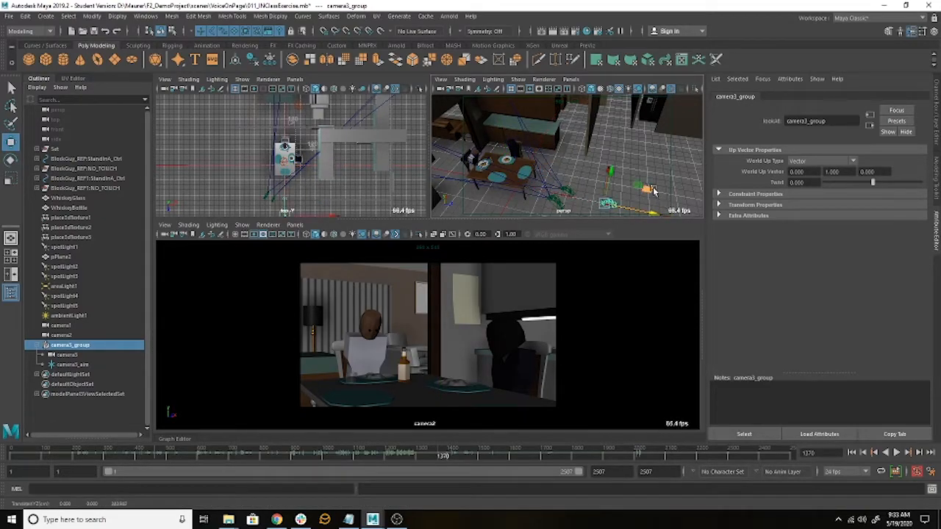
# Look through camera3 in the large view.
pyautogui.keyDown('alt'); pyautogui.moveTo(652, 194); pyautogui.dragTo(652, 163, button='middle'); pyautogui.keyUp('alt')
pyautogui.keyDown('alt'); pyautogui.moveTo(649, 132); pyautogui.dragTo(539, 153); pyautogui.keyUp('alt')
pyautogui.keyDown('alt'); pyautogui.moveTo(602, 170); pyautogui.dragTo(526, 209); pyautogui.keyUp('alt')
pyautogui.click(295, 226)
pyautogui.moveTo(327, 234)
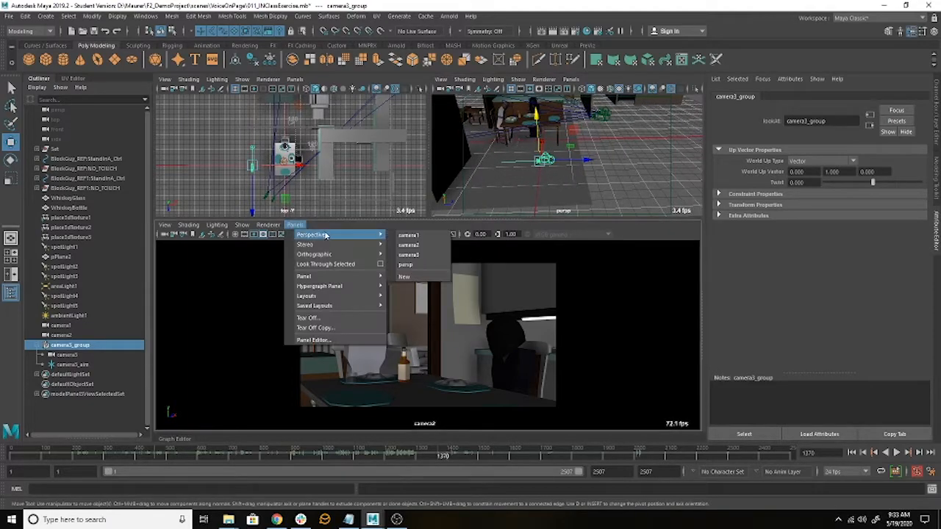
pyautogui.click(416, 254)
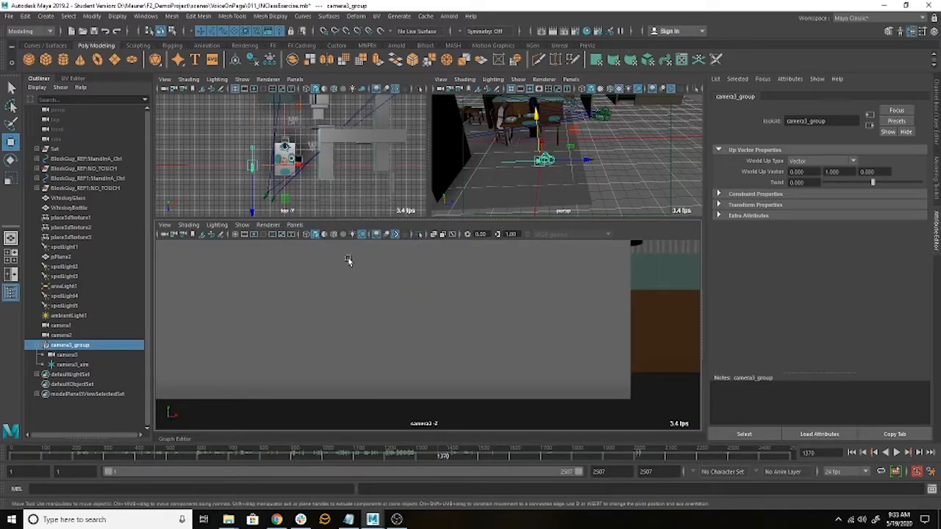
# Select the camera3 node inside its group and replace its settings with the RedCam4KFF_18 preset.
pyautogui.click(82, 355)
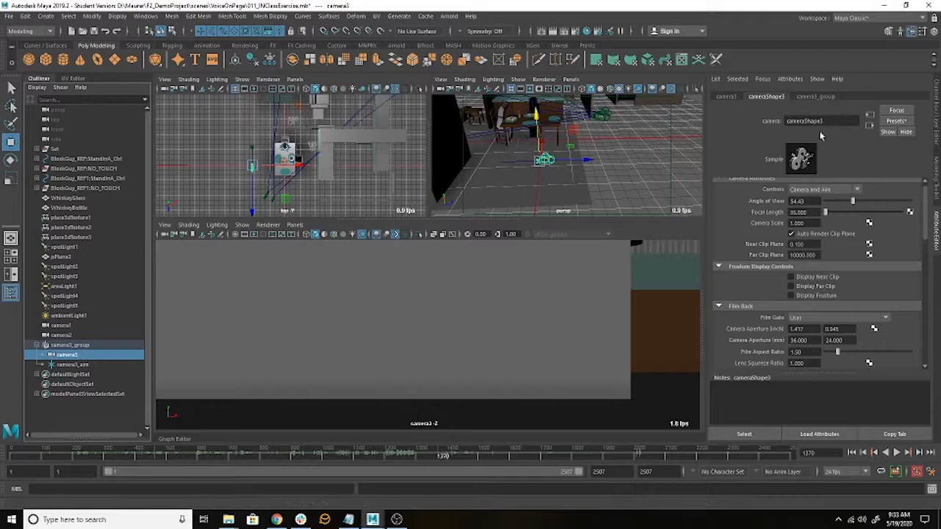
pyautogui.click(900, 120)
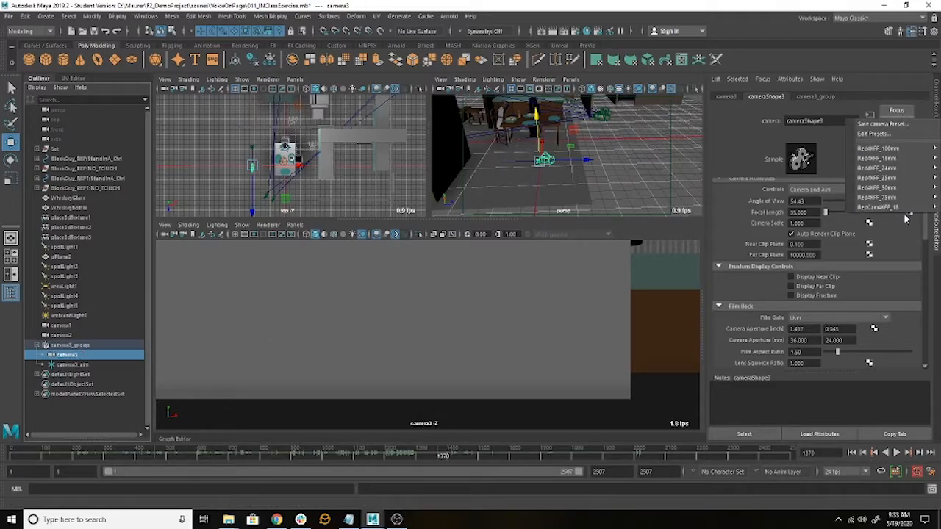
pyautogui.moveTo(905, 208)
pyautogui.click(808, 207)
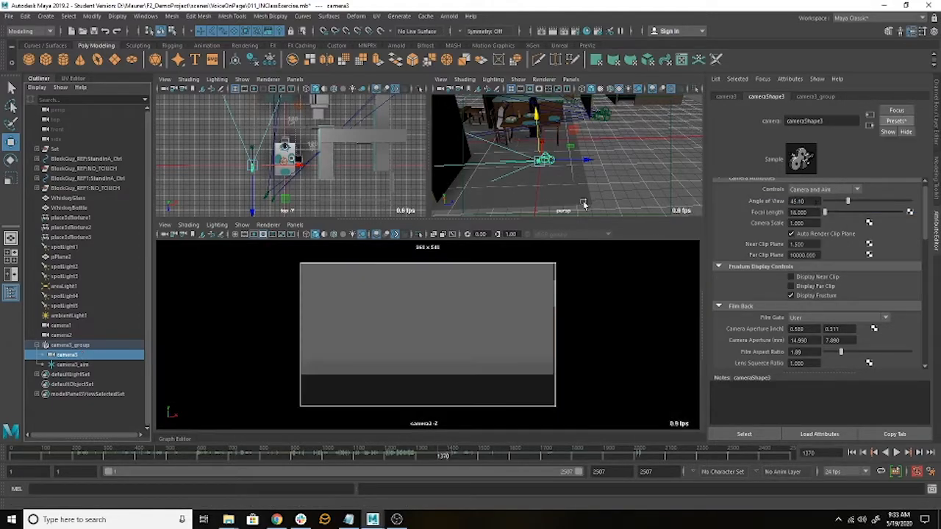
# Check which saved presets are offered for the camera3_group, camera3_aim and camera3 nodes in turn.
pyautogui.click(73, 345)
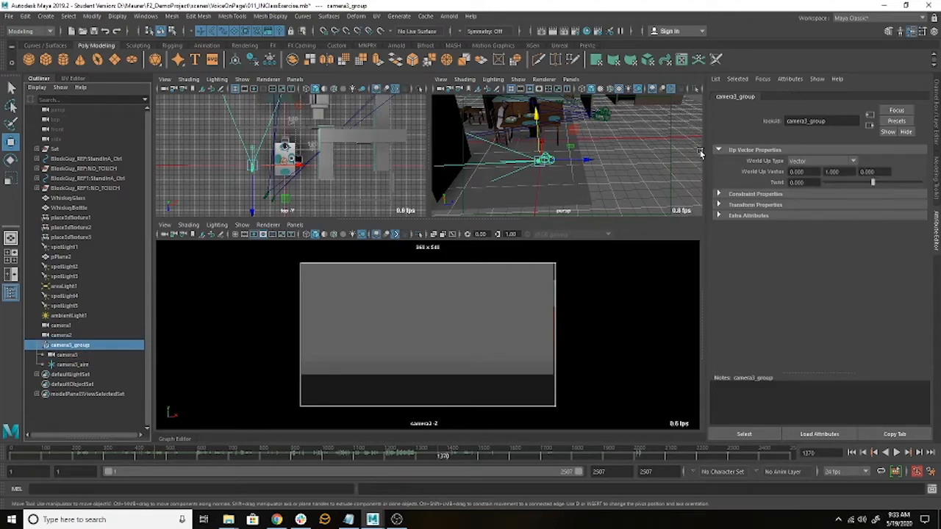
pyautogui.click(896, 121)
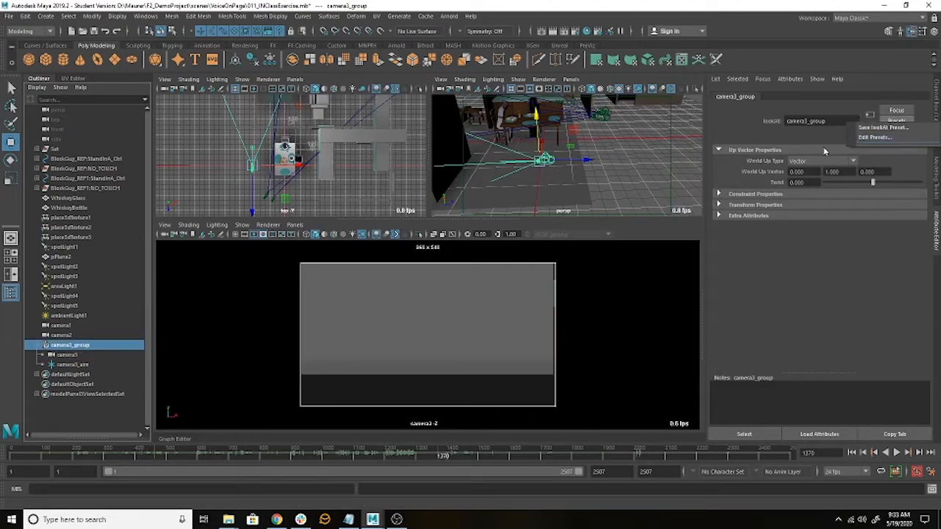
pyautogui.click(735, 122)
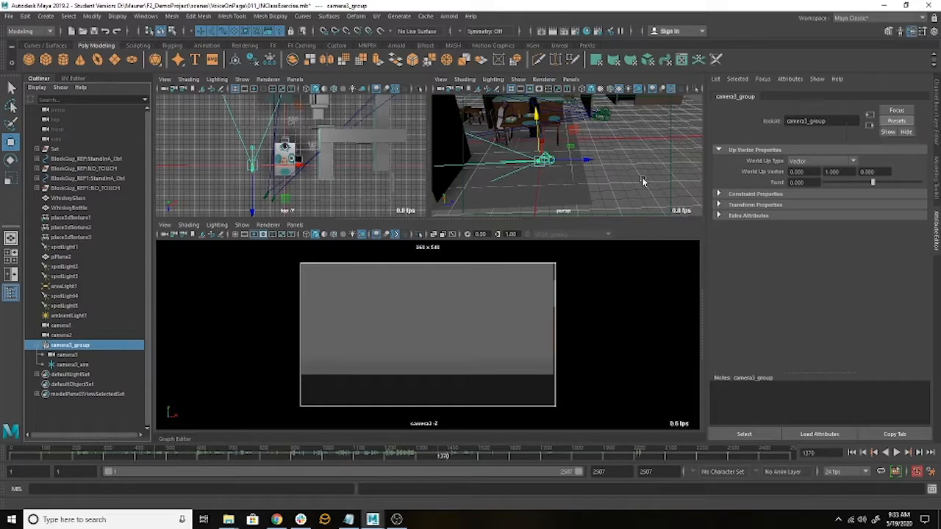
pyautogui.click(58, 355)
pyautogui.click(79, 364)
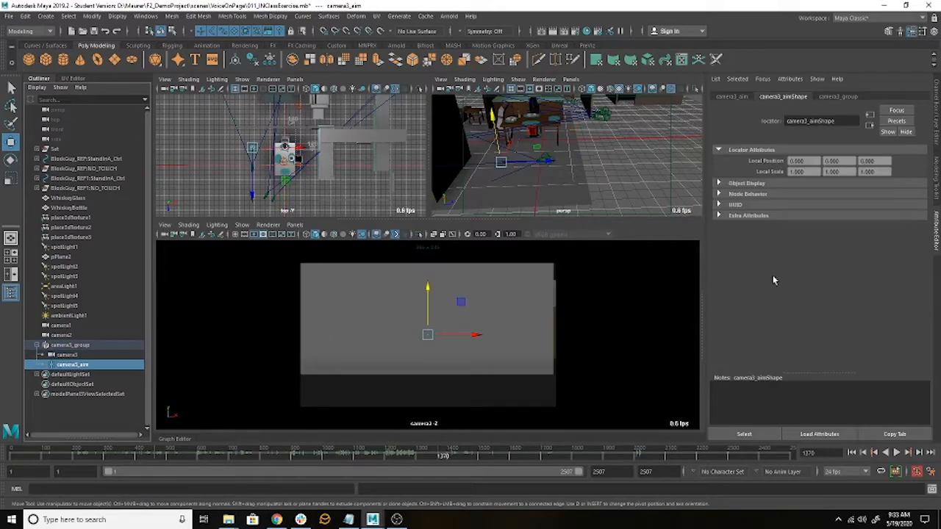
pyautogui.click(899, 122)
pyautogui.click(728, 122)
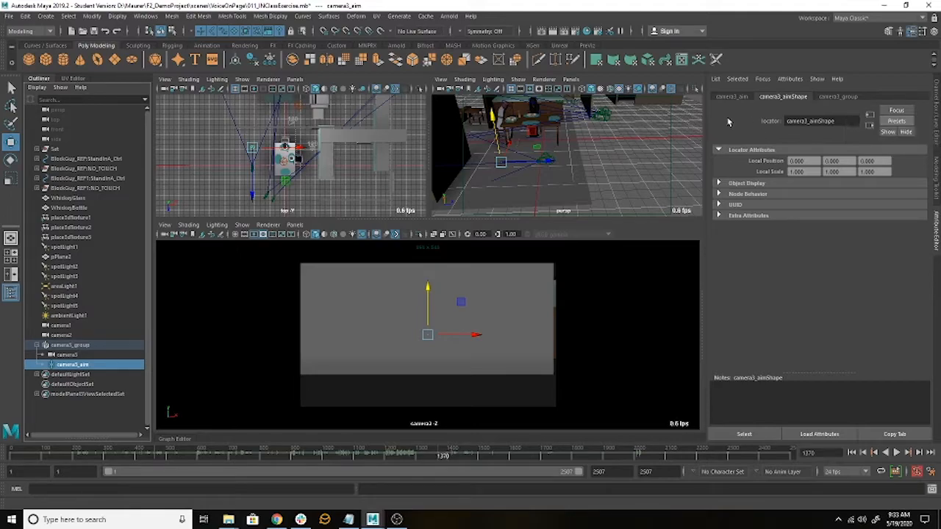
pyautogui.click(63, 355)
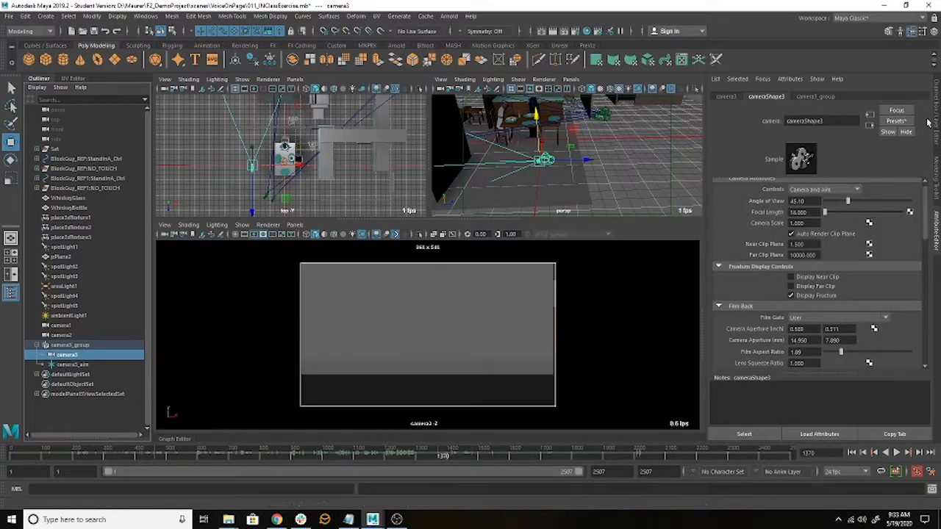
pyautogui.click(896, 121)
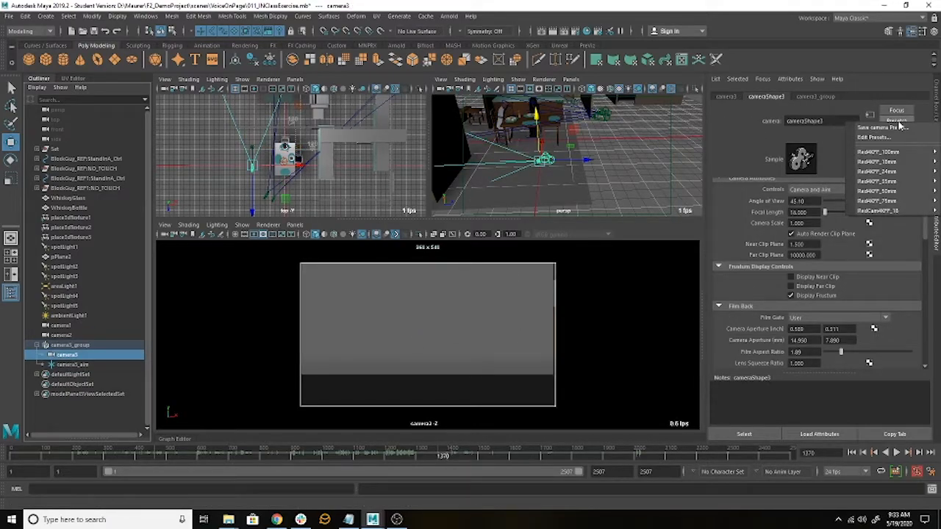
pyautogui.click(733, 132)
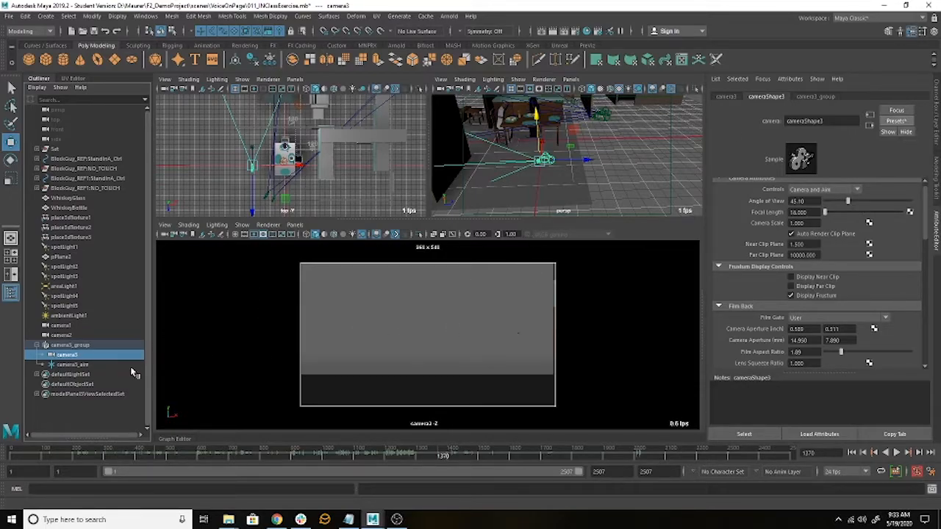
# Move the camera3_aim node onto the dining table and raise it so camera3 frames the seated character.
pyautogui.click(73, 365)
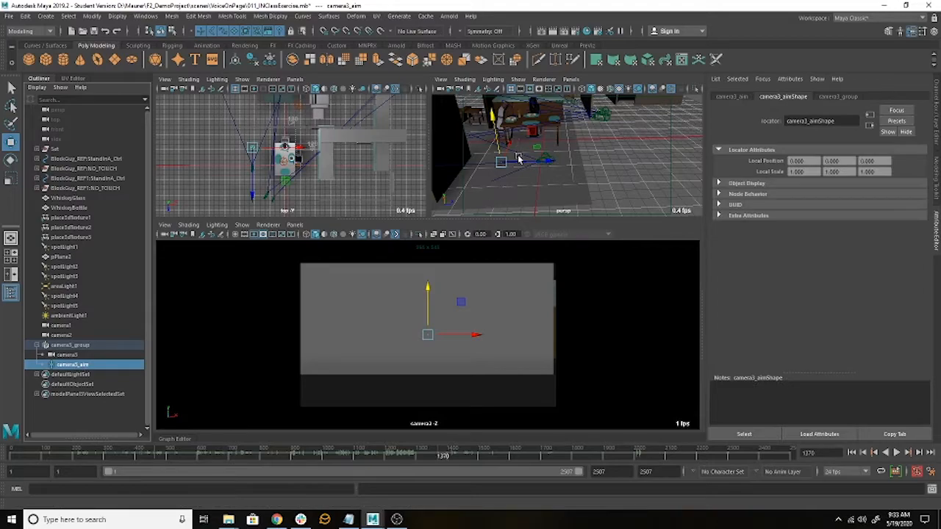
pyautogui.keyDown('alt'); pyautogui.moveTo(514, 145); pyautogui.dragTo(615, 172); pyautogui.keyUp('alt')
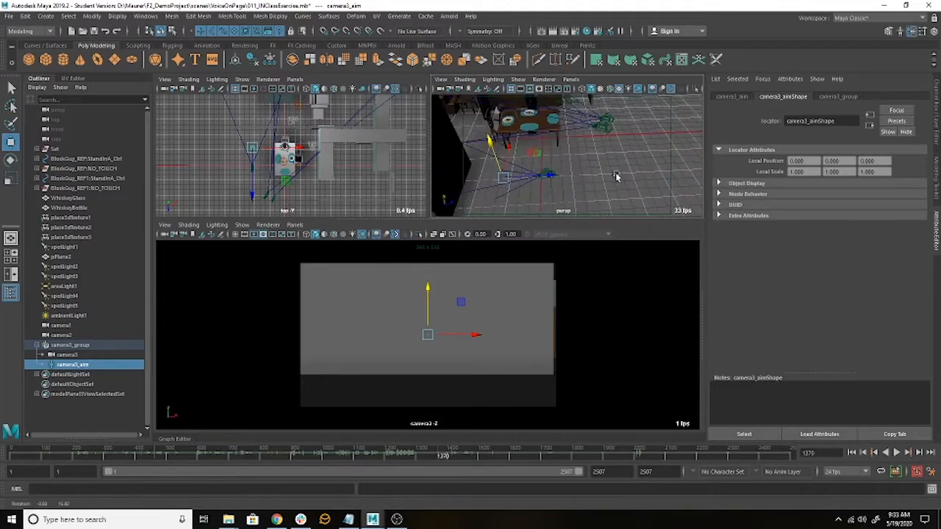
pyautogui.moveTo(255, 150); pyautogui.dragTo(286, 147)
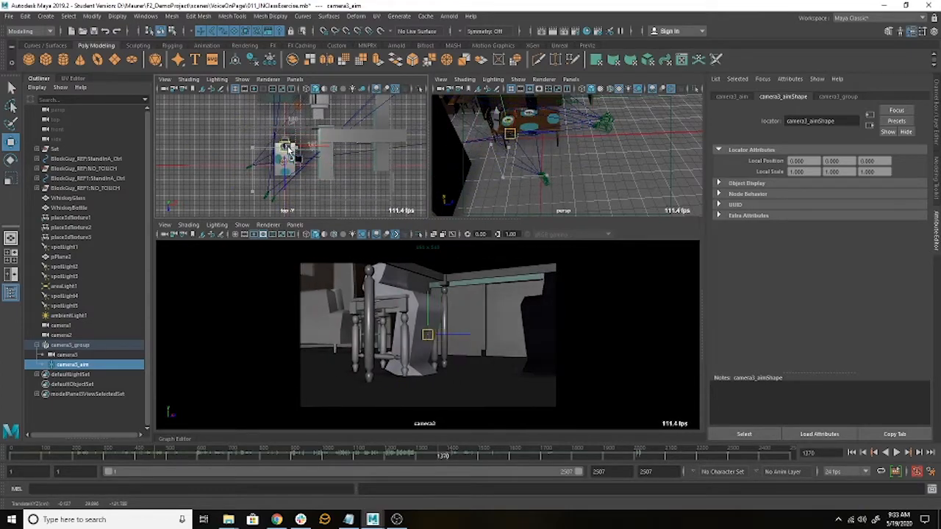
pyautogui.keyDown('alt'); pyautogui.moveTo(608, 146); pyautogui.dragTo(611, 178, button='middle'); pyautogui.keyUp('alt')
pyautogui.keyDown('alt'); pyautogui.moveTo(612, 177); pyautogui.dragTo(590, 137); pyautogui.keyUp('alt')
pyautogui.moveTo(509, 120); pyautogui.dragTo(508, 89)
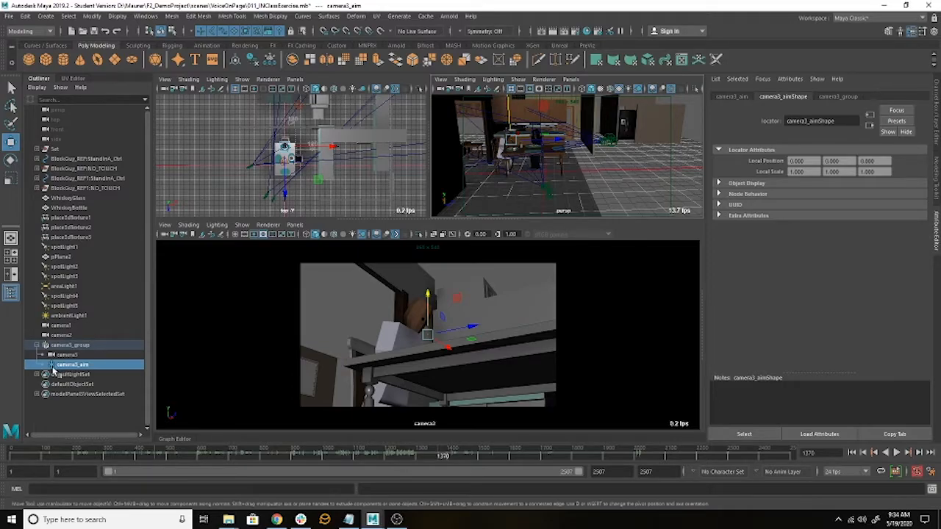
# At frame 1, alternately reposition camera3_aim and camera3 to reframe the dining table, ending with the camera farther from it.
pyautogui.click(70, 345)
pyautogui.click(68, 355)
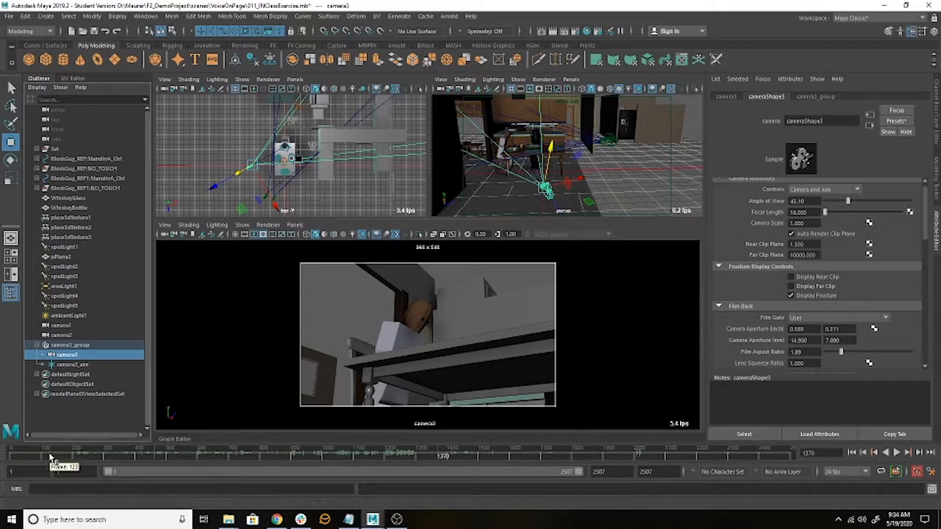
pyautogui.click(15, 456)
pyautogui.click(83, 363)
pyautogui.moveTo(285, 146); pyautogui.dragTo(254, 189)
pyautogui.click(67, 355)
pyautogui.moveTo(220, 163); pyautogui.dragTo(209, 126)
pyautogui.click(90, 364)
pyautogui.moveTo(254, 184); pyautogui.dragTo(289, 156)
pyautogui.click(70, 355)
pyautogui.moveTo(223, 168); pyautogui.dragTo(202, 207)
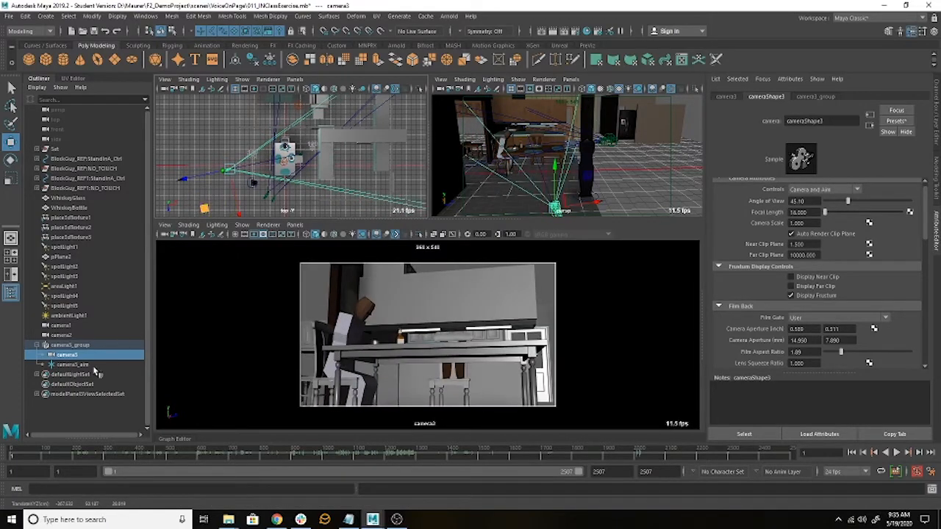
# Move camera3_aim onto the standing character and set a key on it at frame 1.
pyautogui.click(93, 366)
pyautogui.moveTo(331, 188); pyautogui.dragTo(291, 216)
pyautogui.rightClick(223, 266)
pyautogui.press('s')
# At frame 274, move camera3_aim back to the dining table, then play and scrub through the animated aim.
pyautogui.moveTo(85, 454); pyautogui.dragTo(95, 453)
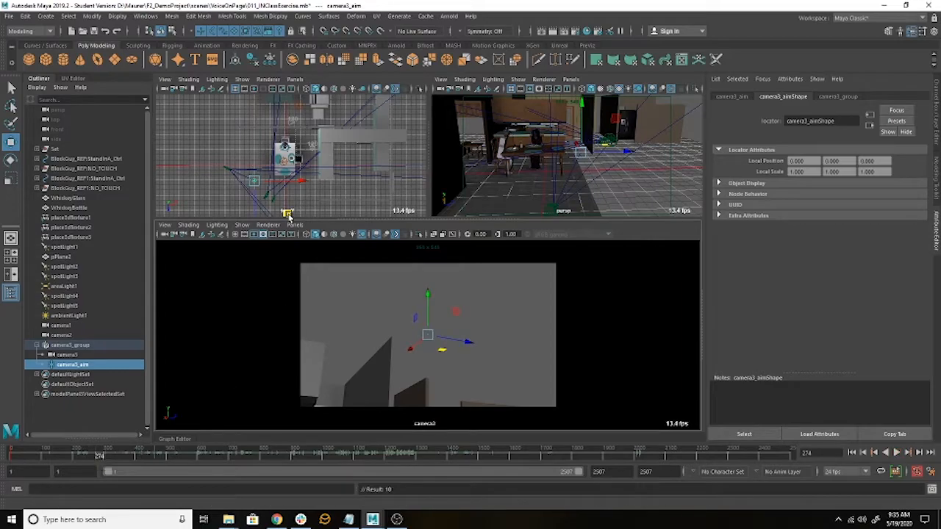
pyautogui.moveTo(254, 183); pyautogui.dragTo(288, 153)
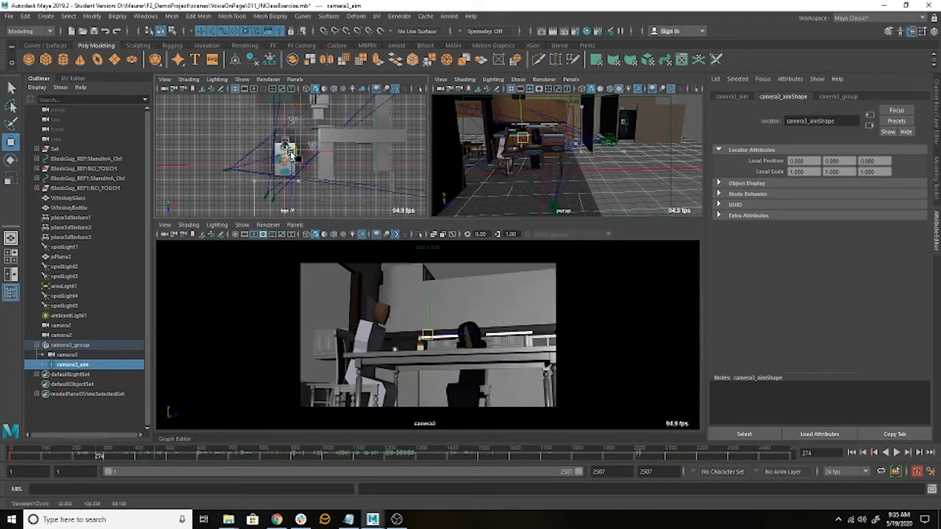
pyautogui.hotkey('alt', 'v')
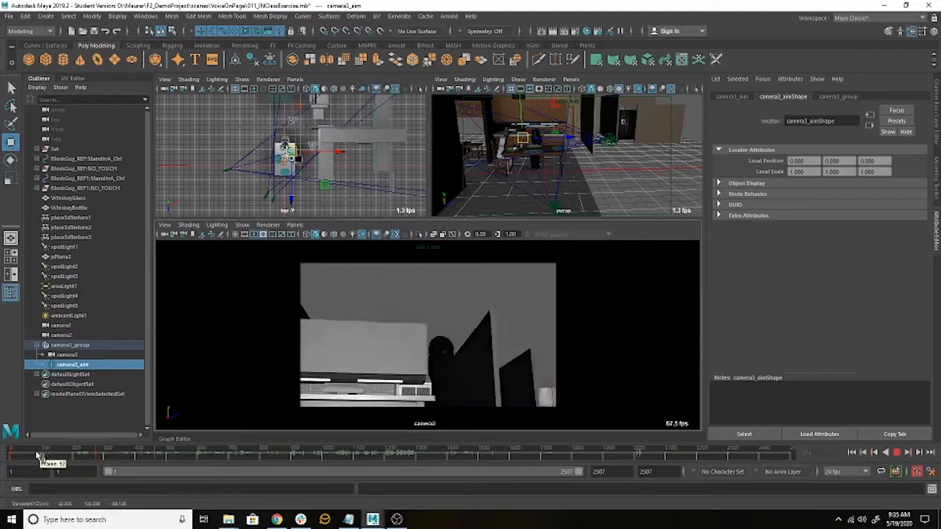
pyautogui.moveTo(61, 455); pyautogui.dragTo(9, 458)
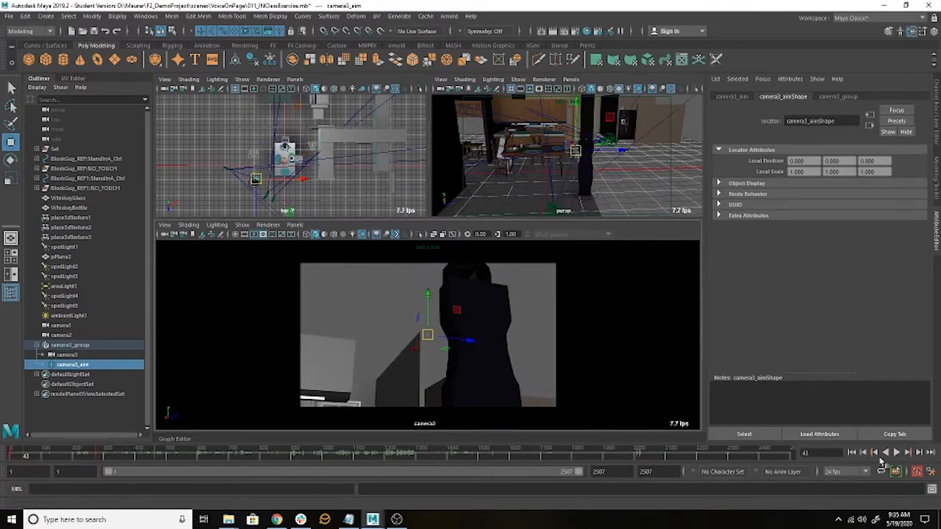
# Key camera3 at frame 1, raise it above table height at frame 274, and scrub through the camera move.
pyautogui.click(65, 355)
pyautogui.click(70, 365)
pyautogui.click(99, 456)
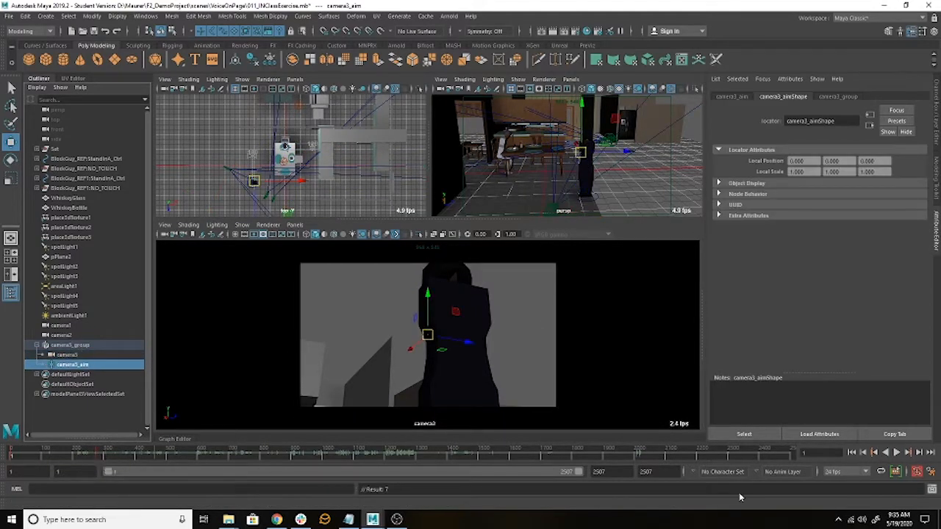
pyautogui.click(67, 356)
pyautogui.moveTo(567, 168); pyautogui.dragTo(550, 64)
pyautogui.rightClick(288, 324)
pyautogui.moveTo(116, 459); pyautogui.dragTo(2, 453)
pyautogui.moveTo(48, 460); pyautogui.dragTo(85, 466)
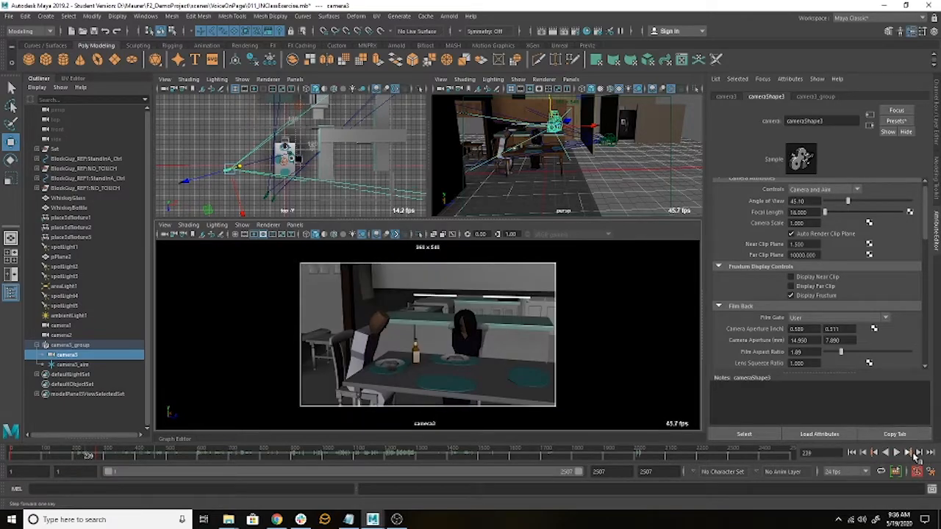
# Return to the frame 1 key, pull camera3 farther back from the standing character, and scrub the move to frame 400.
pyautogui.click(910, 454)
pyautogui.click(875, 455)
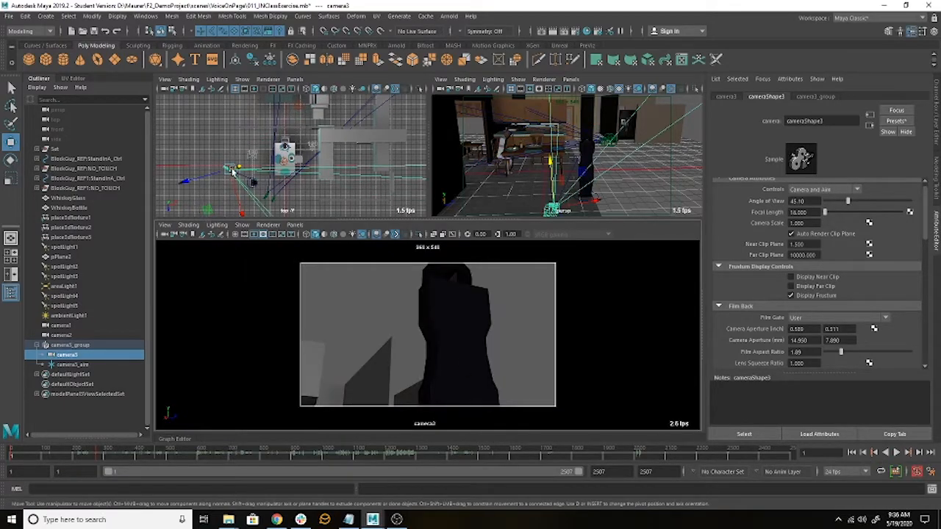
pyautogui.moveTo(234, 169); pyautogui.dragTo(187, 209)
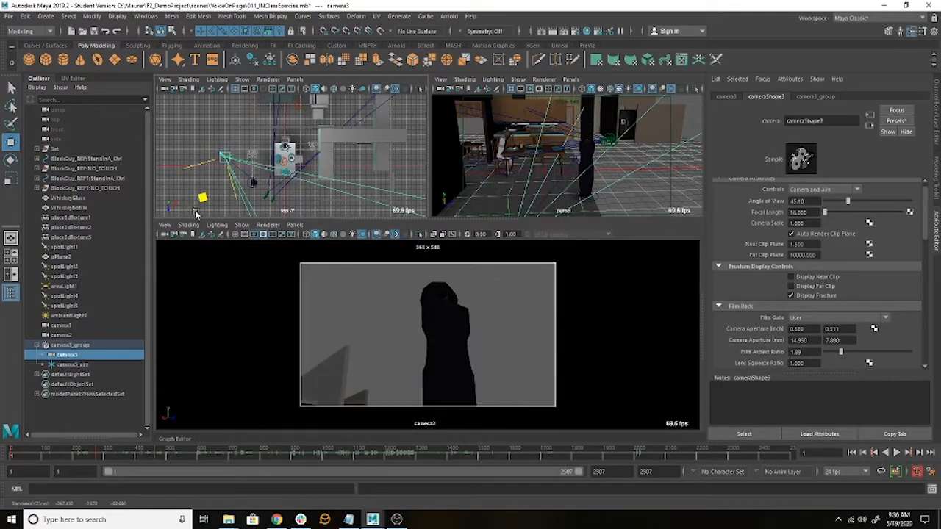
pyautogui.click(16, 454)
pyautogui.moveTo(17, 454); pyautogui.dragTo(139, 456)
pyautogui.scroll(4, 222, 178)
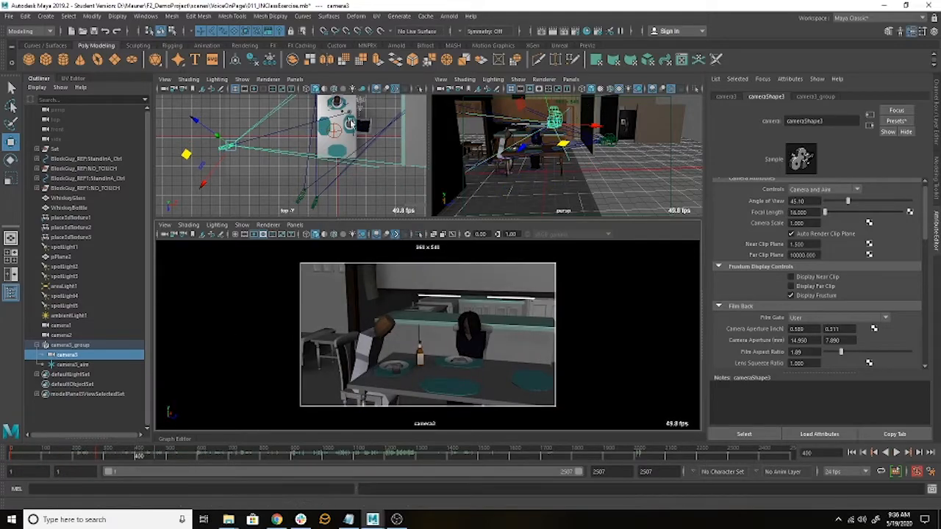
pyautogui.keyDown('alt'); pyautogui.moveTo(370, 107); pyautogui.dragTo(334, 122, button='middle'); pyautogui.keyUp('alt')
pyautogui.scroll(-2, 339, 167)
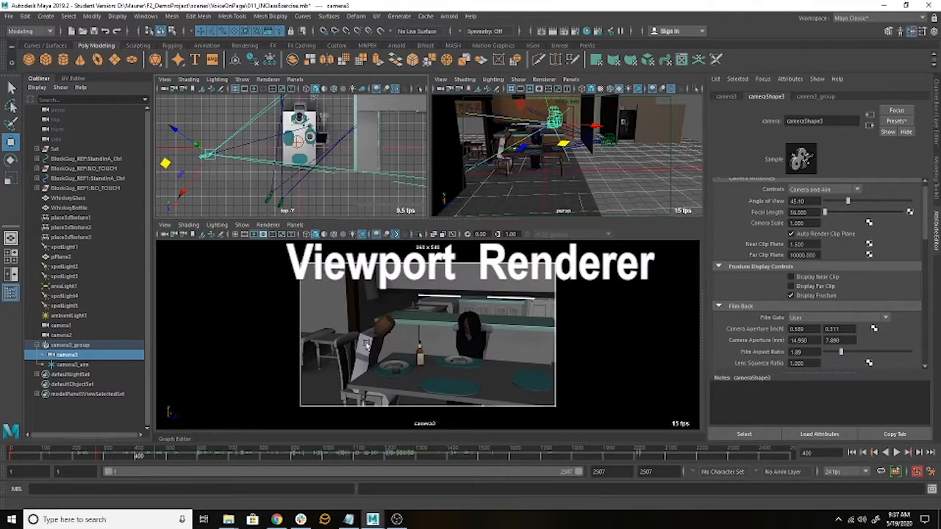
# Look through camera1 in the large view and enlarge that view to fill the workspace.
pyautogui.click(293, 226)
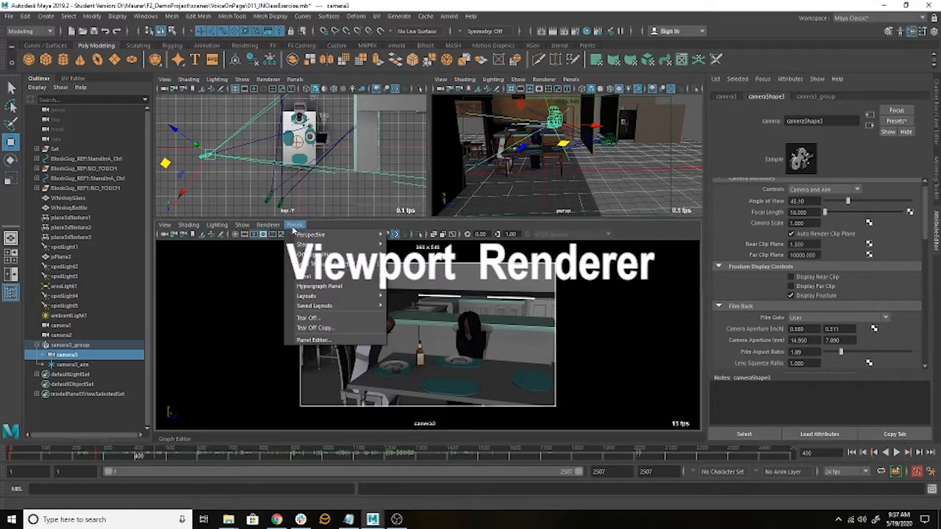
pyautogui.moveTo(312, 234)
pyautogui.click(399, 232)
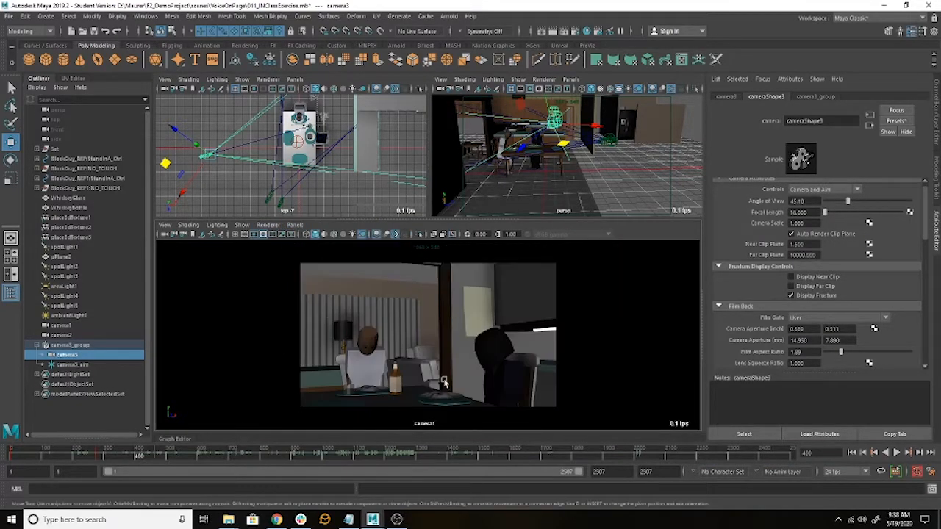
pyautogui.press('space')
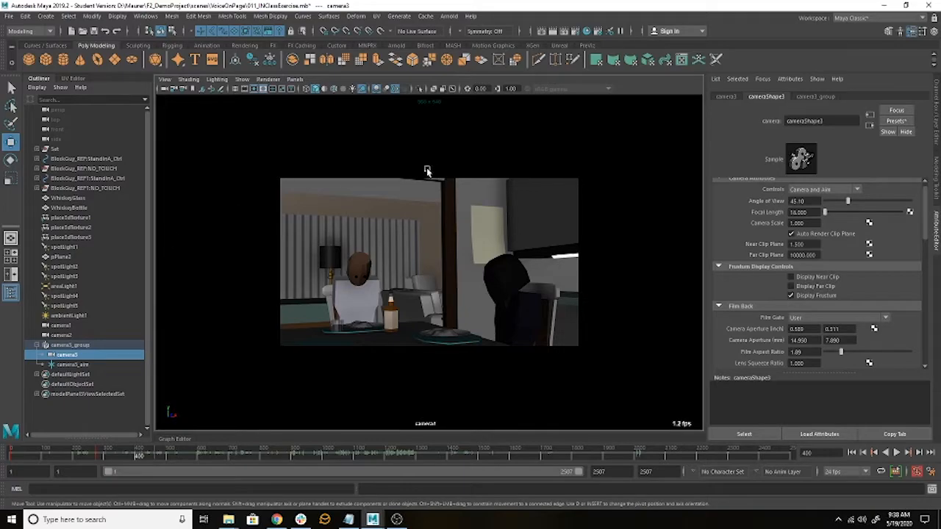
# Cycle the camera1 view through wireframe, smooth shaded and textured display, ending with scene lighting on.
pyautogui.press('4')
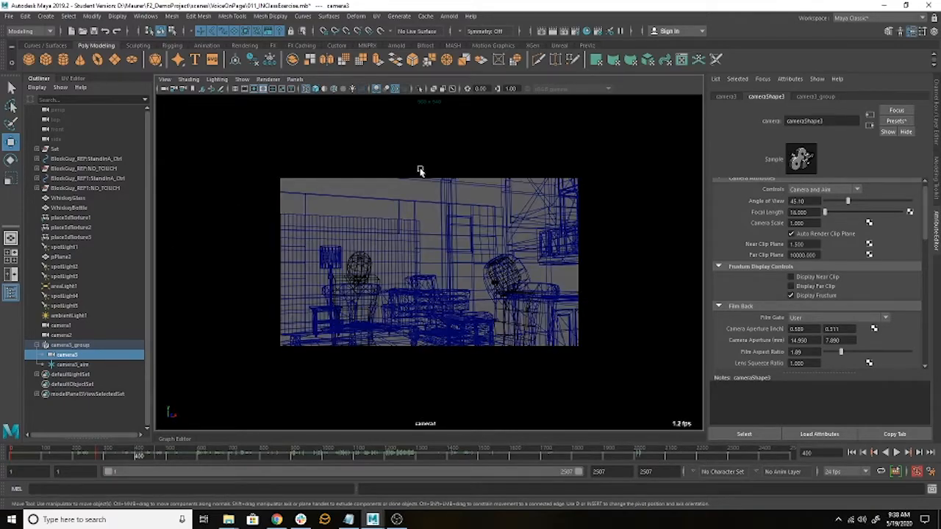
pyautogui.press('5')
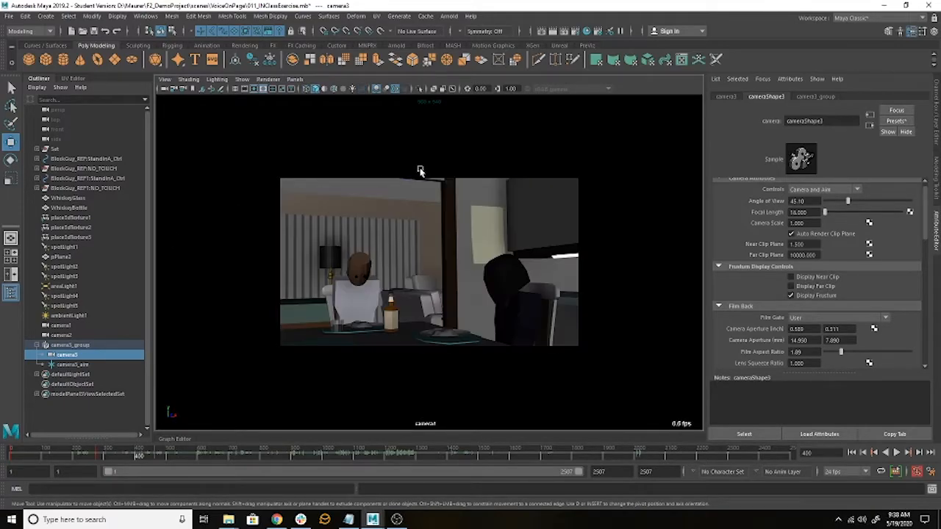
pyautogui.press('6')
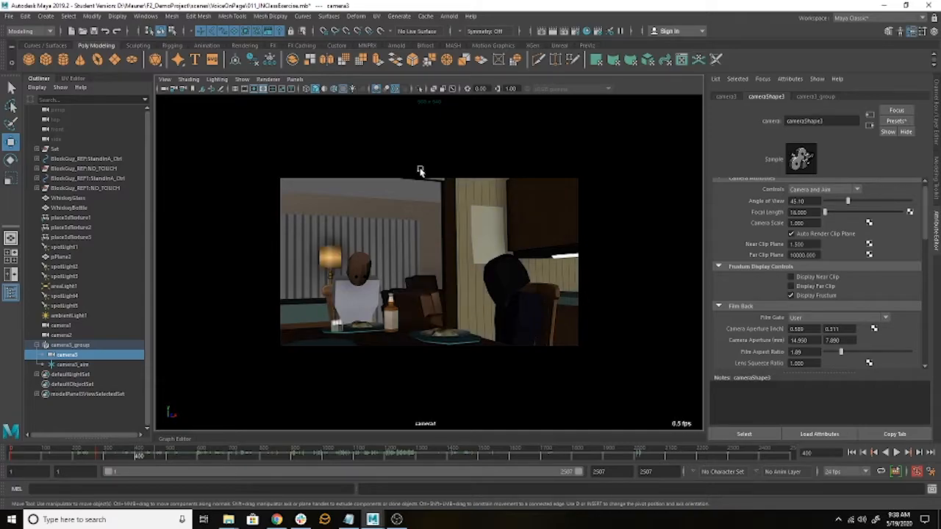
pyautogui.press('7')
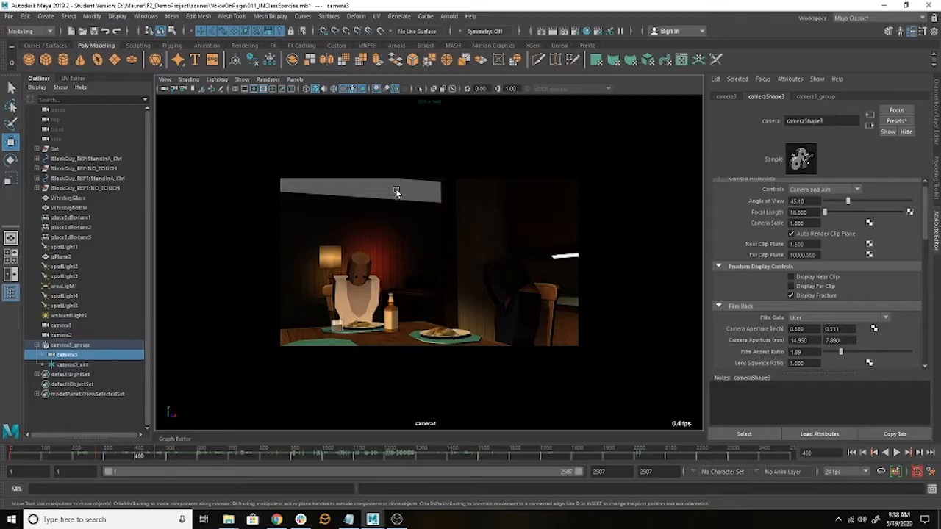
# Enlarge the perspective view, show the whole set from above, and cycle the viewport background to black.
pyautogui.press('space')
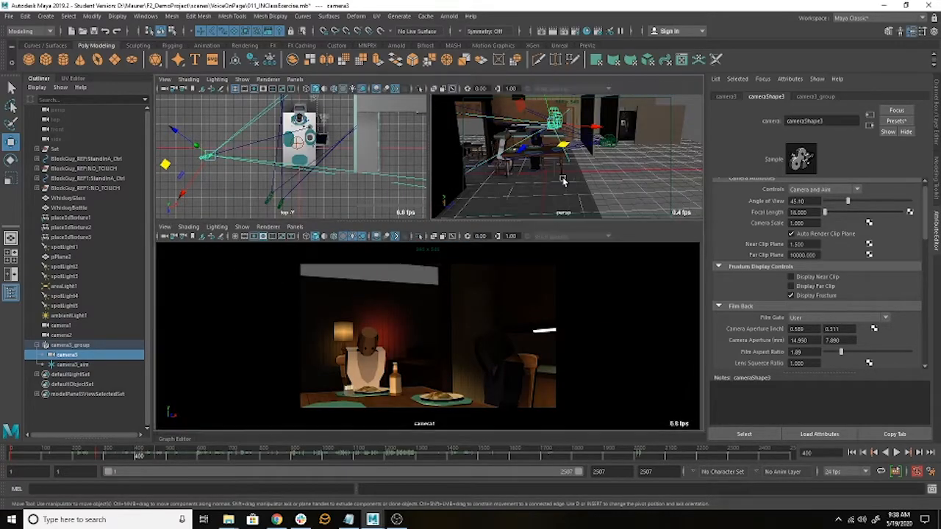
pyautogui.press('space')
pyautogui.keyDown('alt'); pyautogui.moveTo(506, 245); pyautogui.dragTo(469, 318); pyautogui.keyUp('alt')
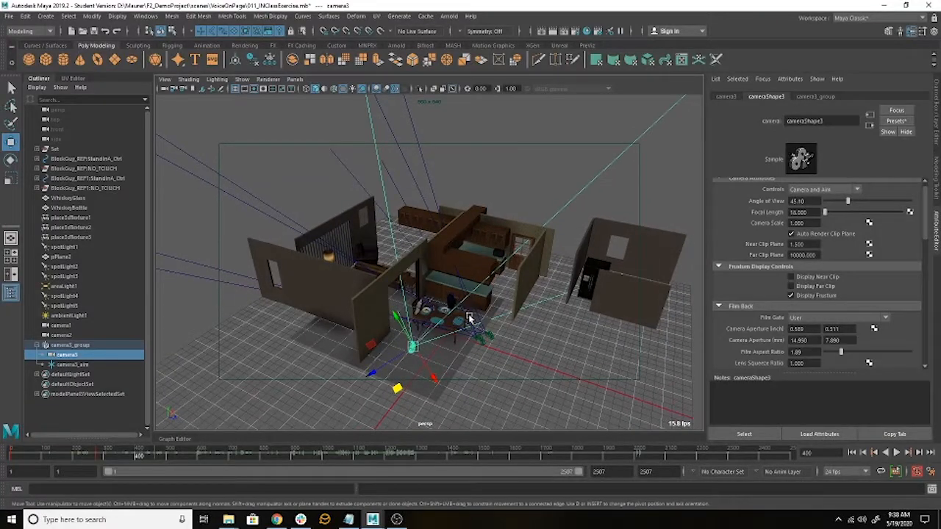
pyautogui.press('7')
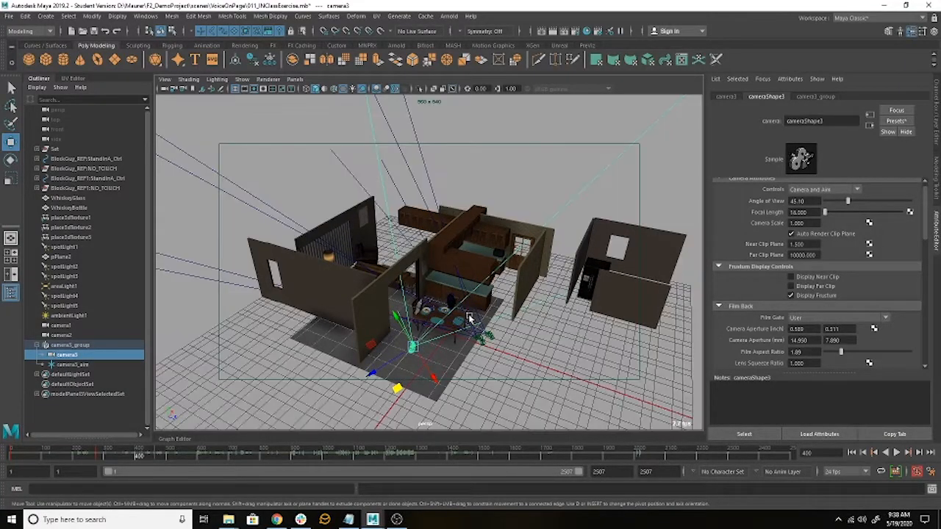
pyautogui.hotkey('alt', 'b')
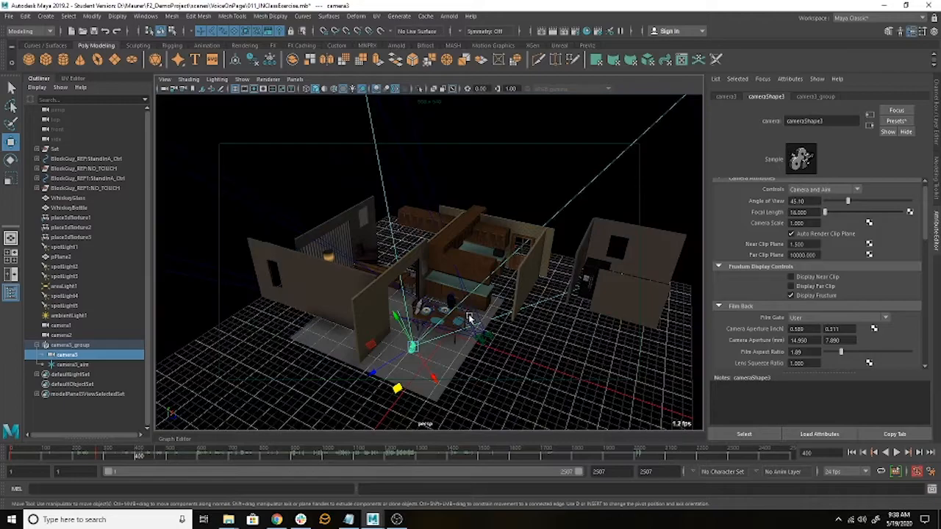
# Cycle the perspective viewport background through its colour options back to black, then enlarge the camera1 view.
pyautogui.hotkey('alt', 'b')
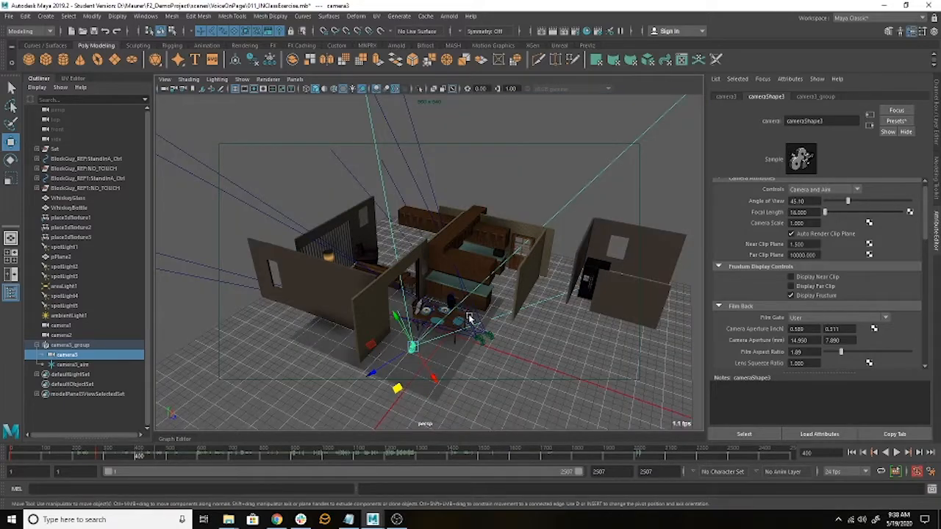
pyautogui.hotkey('alt', 'b')
pyautogui.hotkey('alt', 'b')
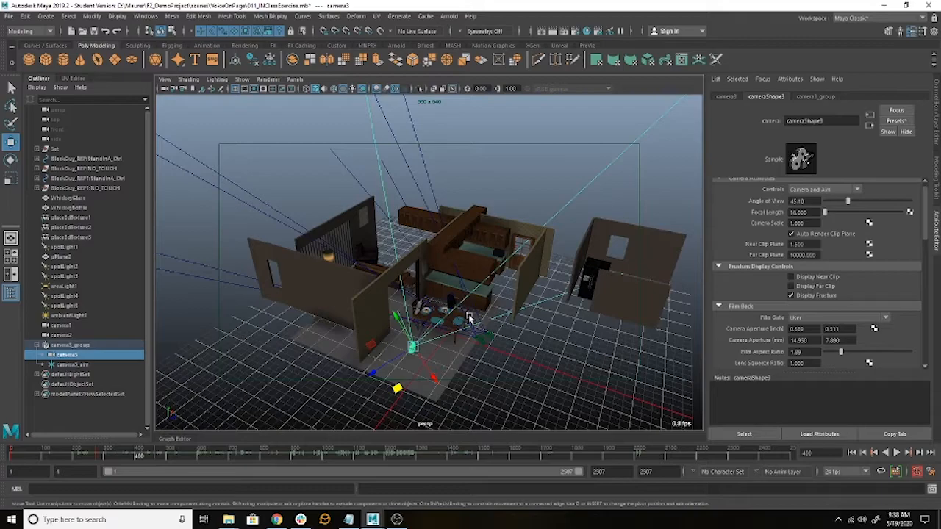
pyautogui.hotkey('alt', 'b')
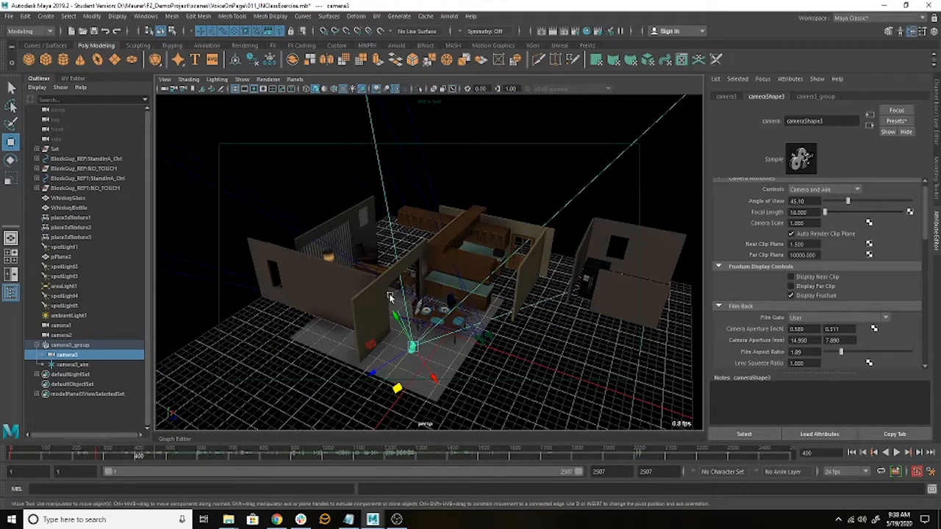
pyautogui.press('space')
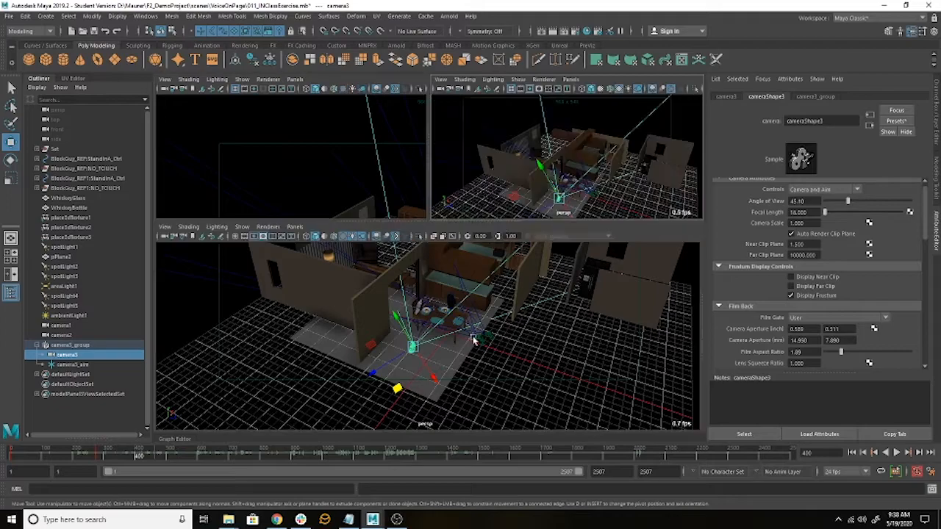
pyautogui.press('space')
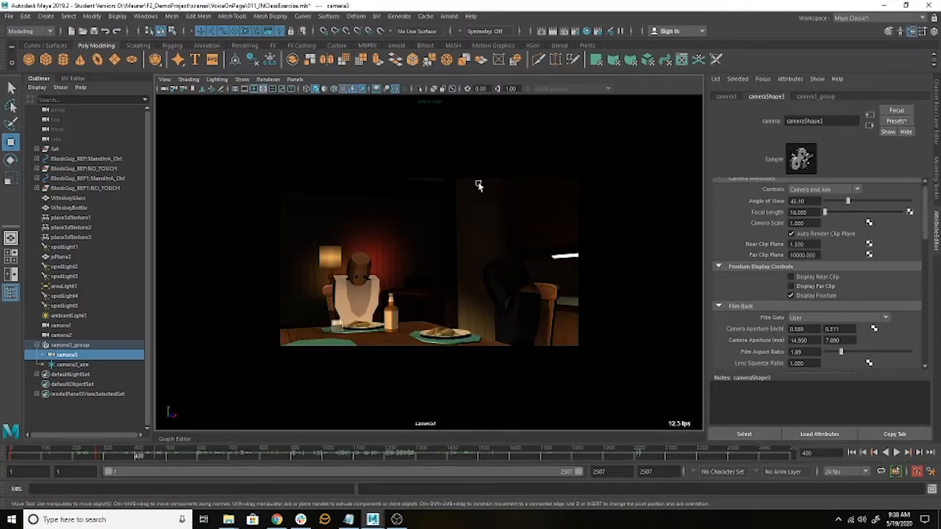
# Toggle lighting, default material and wireframe-on-shaded in the camera1 view, ending with textures and scene lights on.
pyautogui.click(383, 93)
pyautogui.click(346, 89)
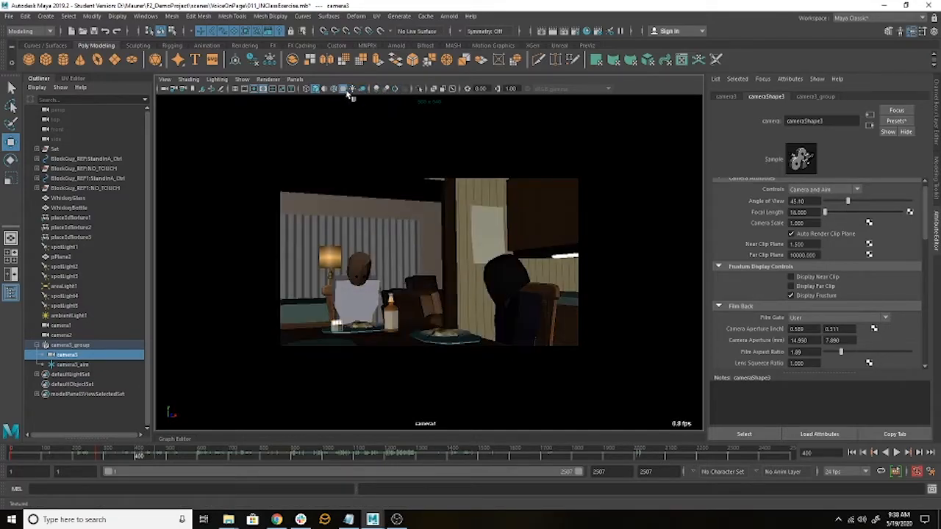
pyautogui.click(325, 89)
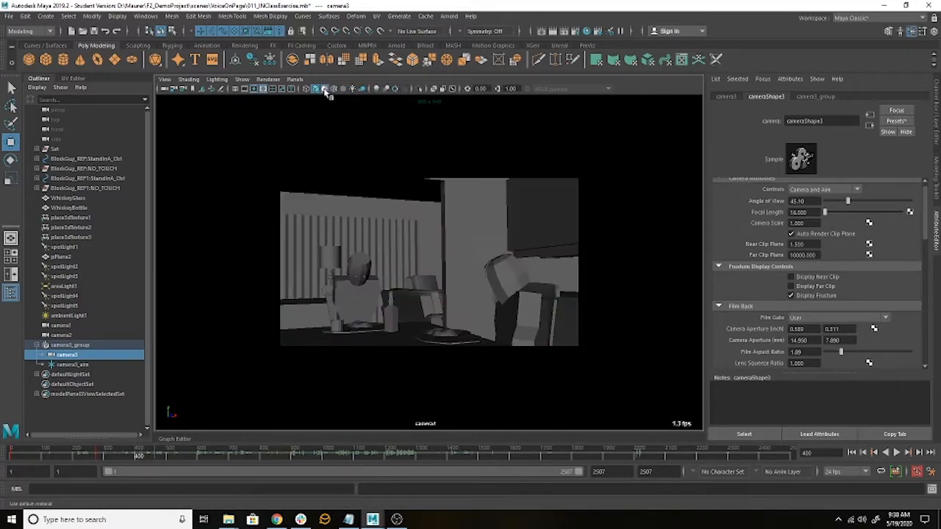
pyautogui.click(325, 89)
pyautogui.click(336, 90)
pyautogui.click(336, 90)
pyautogui.click(343, 89)
pyautogui.click(350, 88)
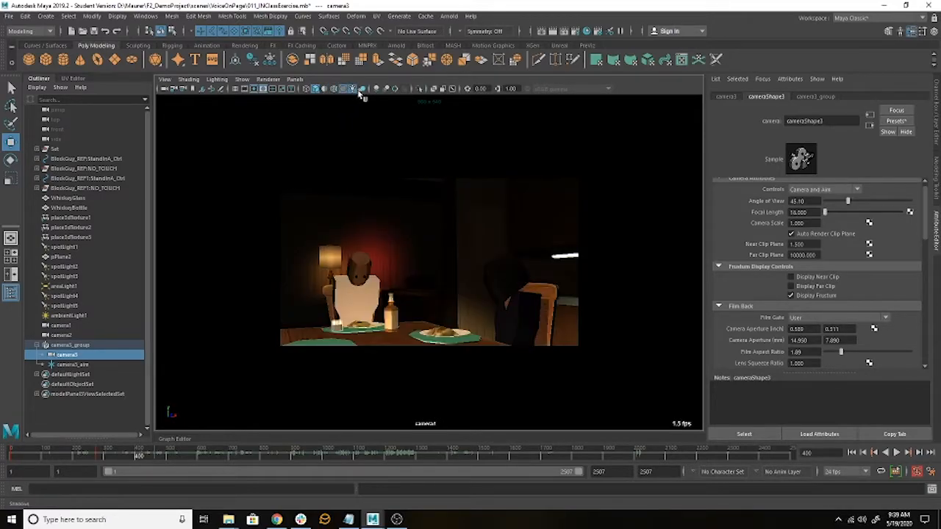
# Toggle shadows, screen-space ambient occlusion and multisample anti-aliasing in the camera1 view, leaving all three on.
pyautogui.click(362, 89)
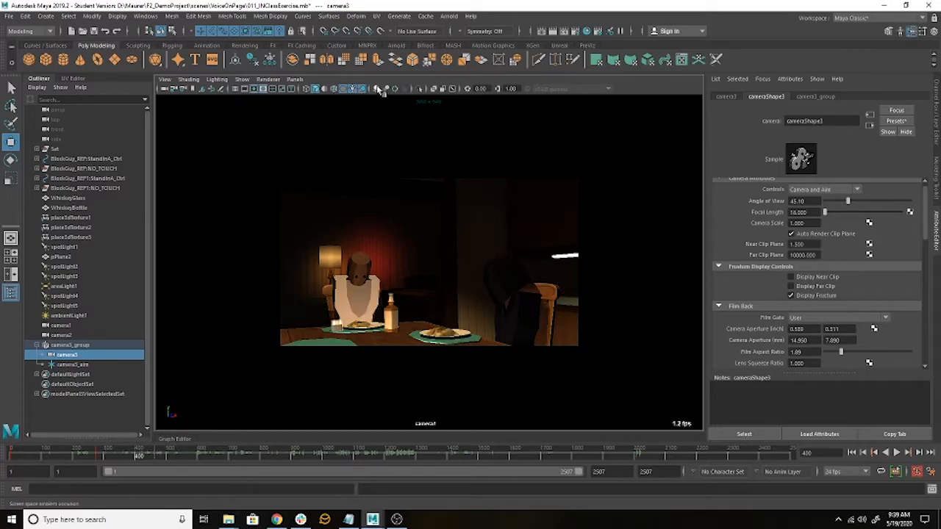
pyautogui.click(376, 89)
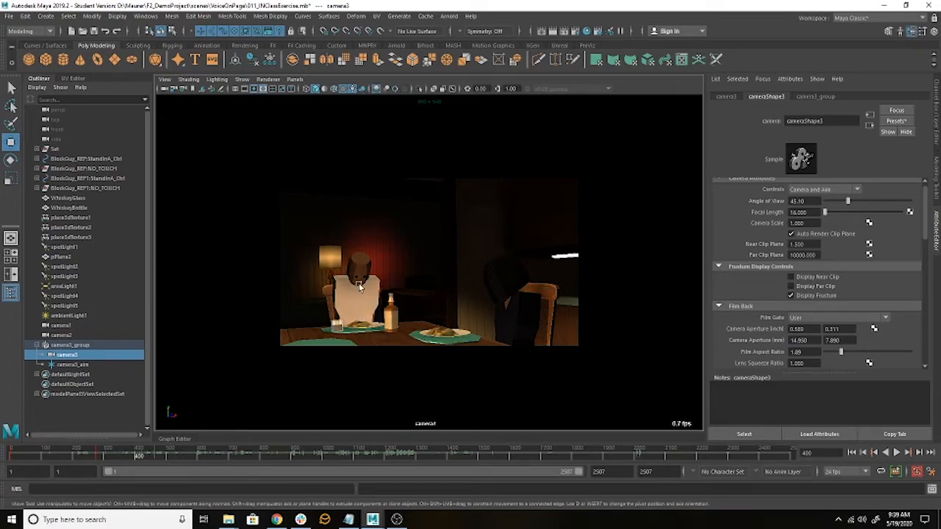
pyautogui.click(394, 89)
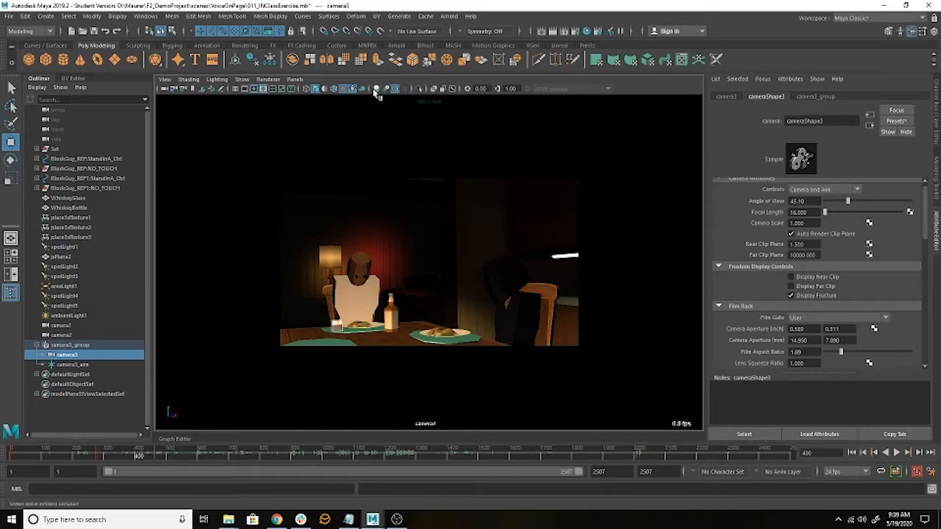
pyautogui.click(363, 90)
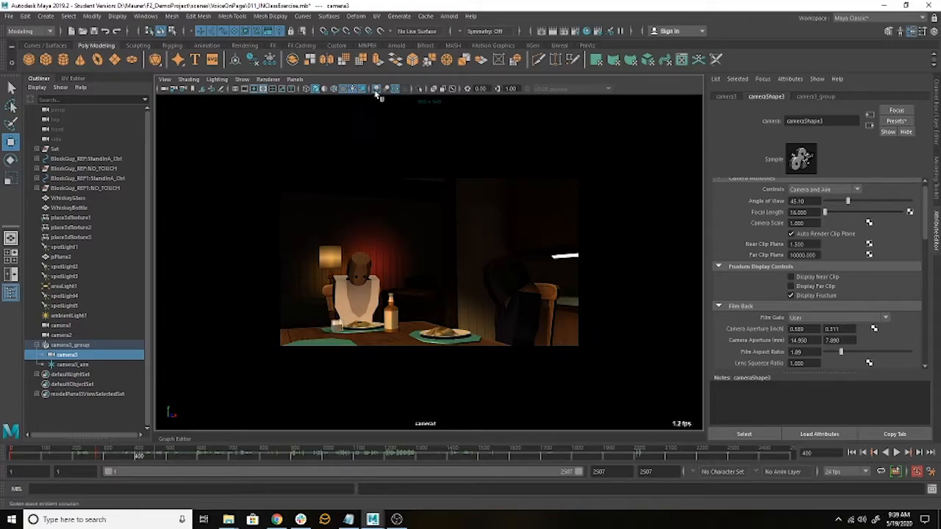
# Open the Viewport 2.0 renderer settings and raise the light limit to 16.
pyautogui.click(269, 80)
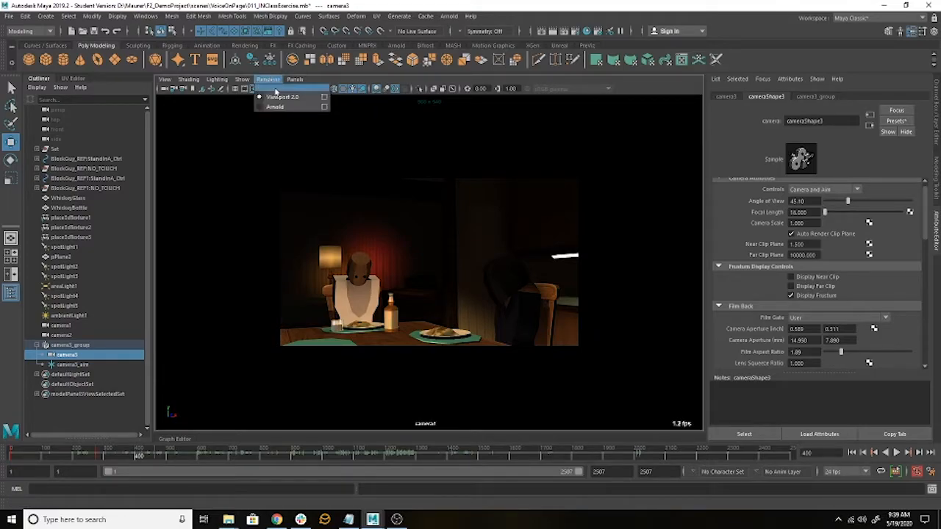
pyautogui.click(324, 97)
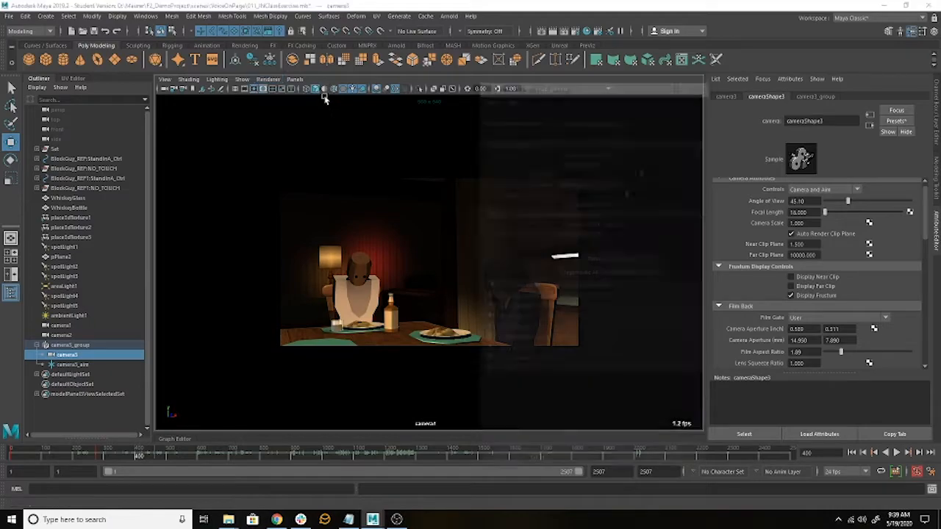
pyautogui.moveTo(548, 84); pyautogui.dragTo(637, 68)
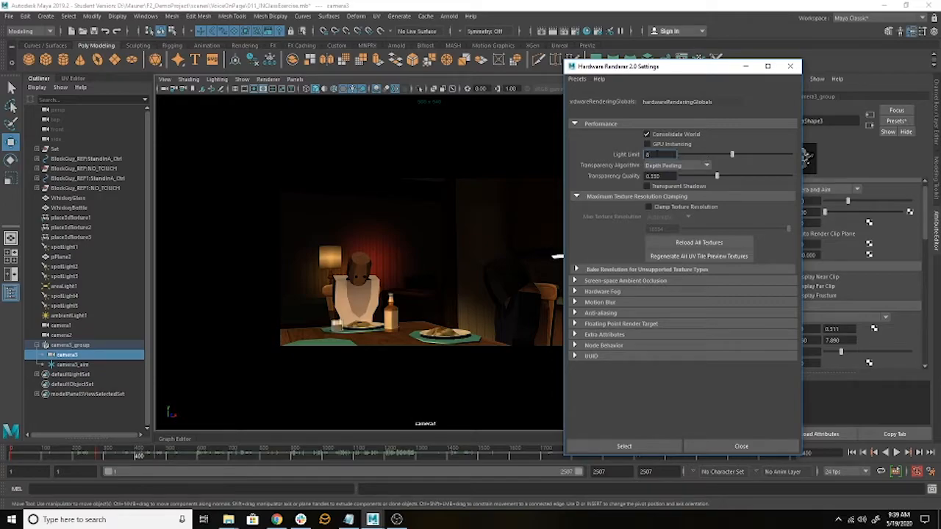
pyautogui.moveTo(733, 156); pyautogui.dragTo(828, 168)
# Tune the screen-space ambient occlusion to amount 1.910, radius 9, filter radius 12 and 32 samples.
pyautogui.click(577, 282)
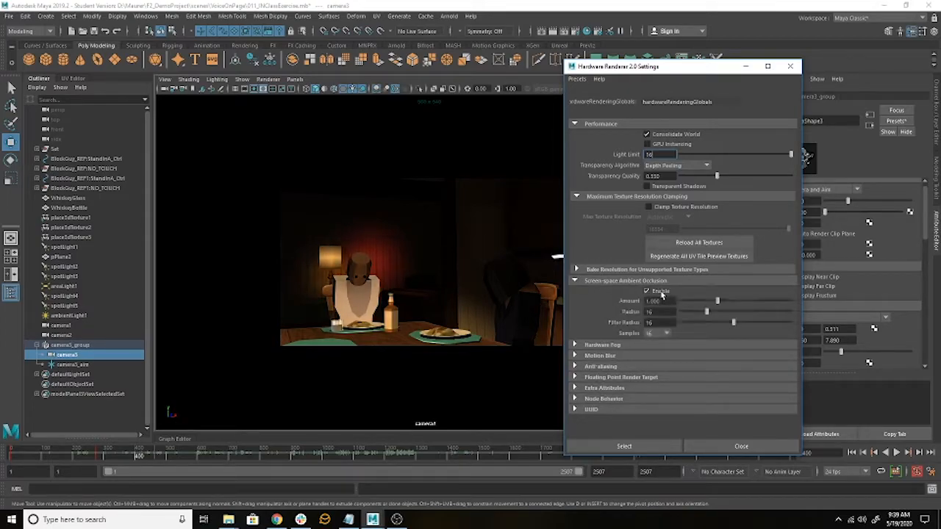
pyautogui.moveTo(718, 303); pyautogui.dragTo(838, 309)
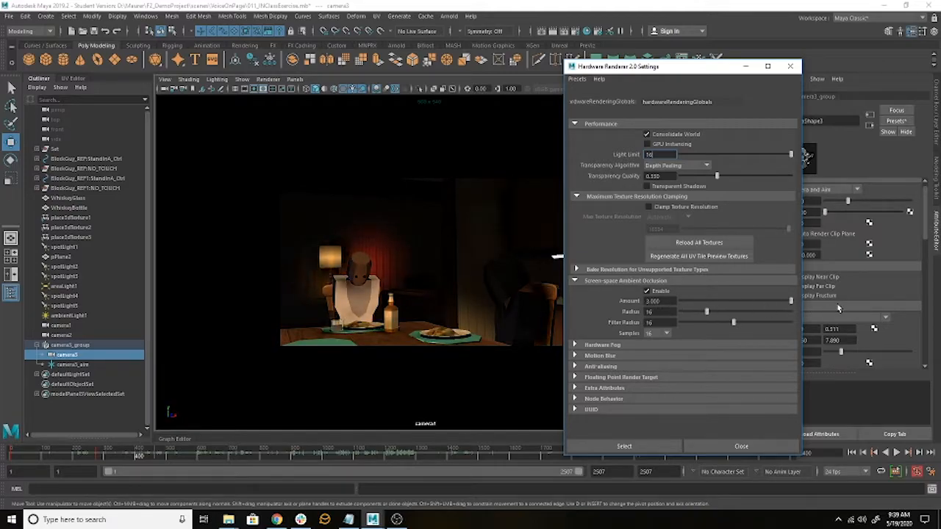
pyautogui.moveTo(706, 314)
pyautogui.mouseDown()
pyautogui.moveTo(763, 311)
pyautogui.moveTo(692, 314)
pyautogui.mouseUp()
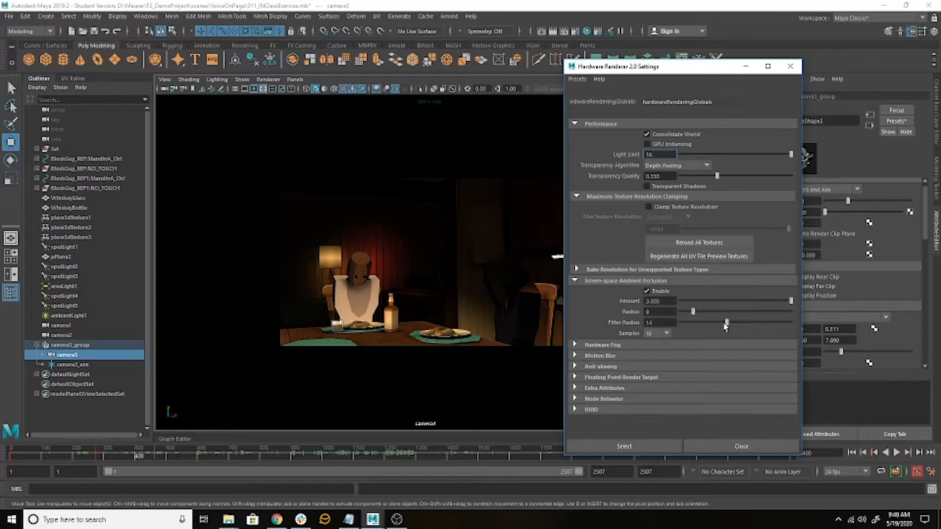
pyautogui.moveTo(693, 313)
pyautogui.mouseDown()
pyautogui.moveTo(707, 312)
pyautogui.moveTo(690, 313)
pyautogui.mouseUp()
pyautogui.click(666, 333)
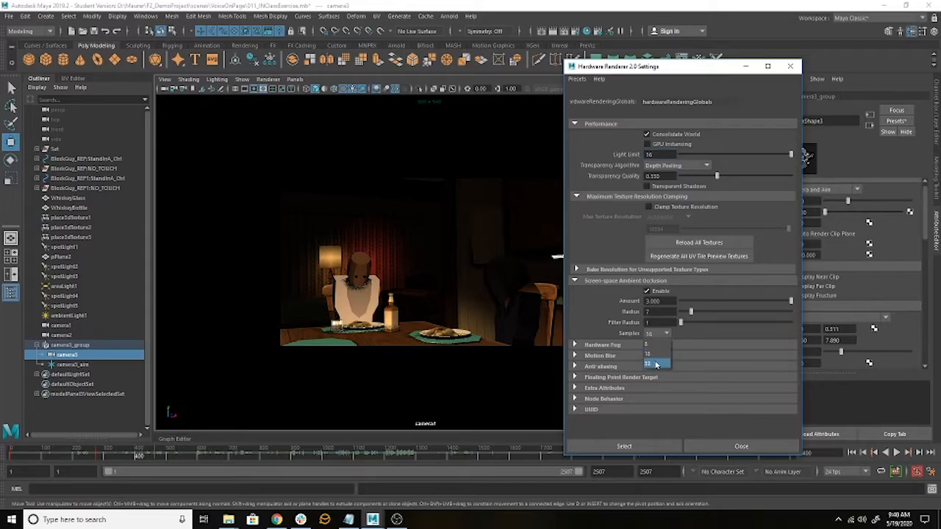
pyautogui.click(664, 335)
pyautogui.click(658, 344)
pyautogui.click(667, 334)
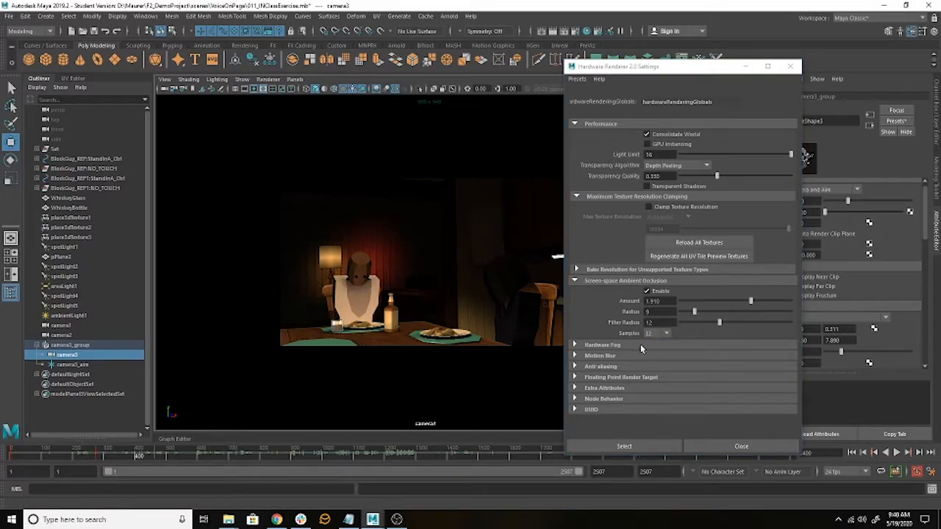
# Try multisampling anti-aliasing with a sample count of 16, then reduce it to 1 for comparison.
pyautogui.click(602, 365)
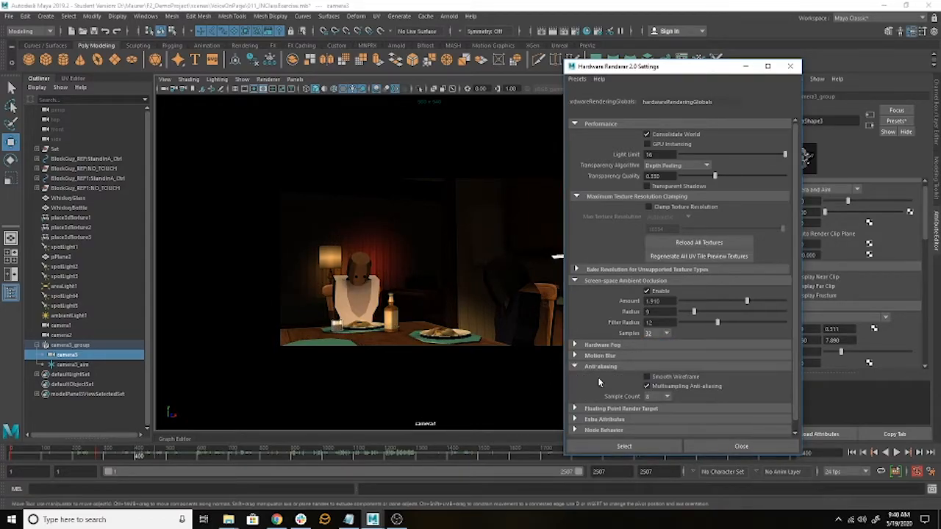
pyautogui.click(658, 396)
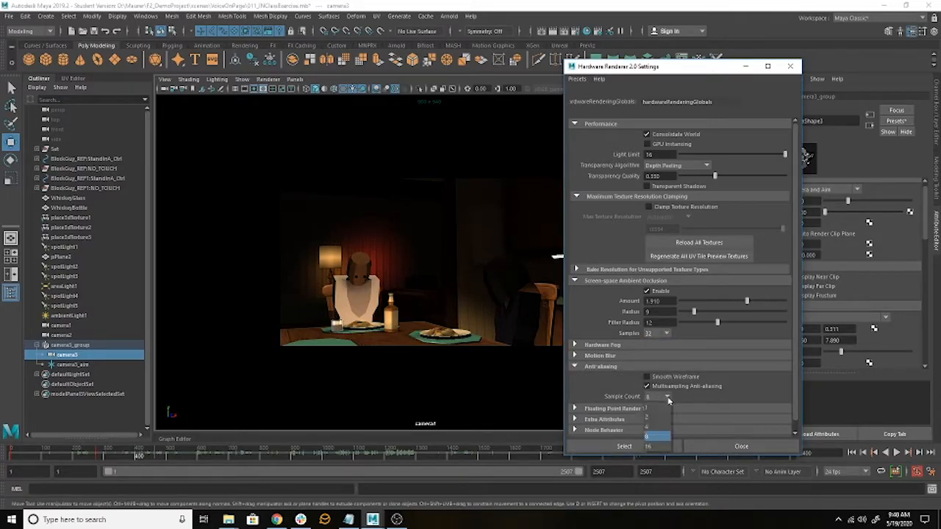
pyautogui.click(662, 448)
pyautogui.click(665, 397)
pyautogui.click(658, 409)
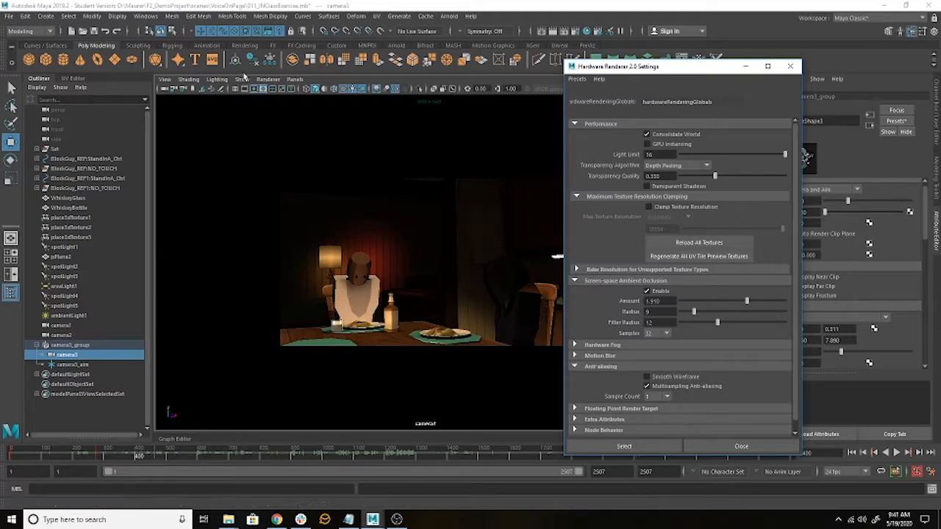
# Select camera1 and set its overscan to 1 in its display options.
pyautogui.click(165, 90)
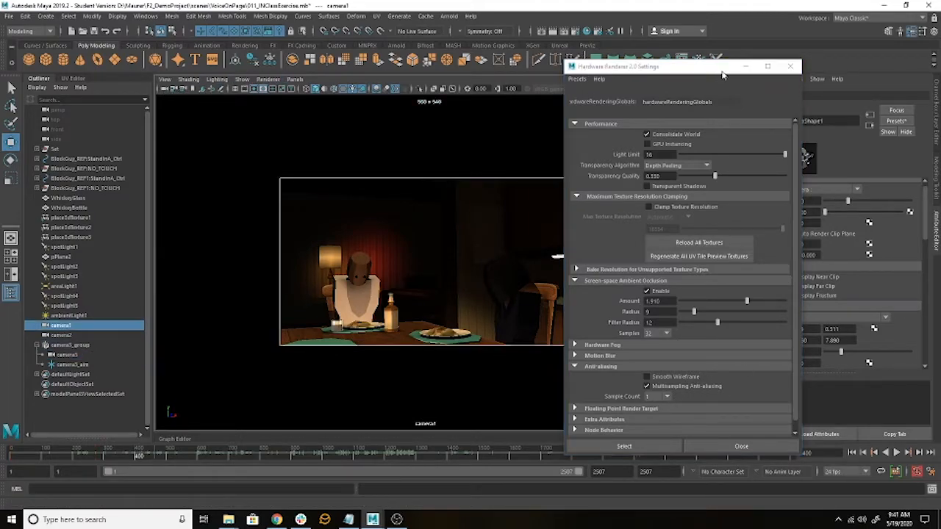
pyautogui.moveTo(665, 67); pyautogui.dragTo(582, 68)
pyautogui.scroll(-3, 845, 289)
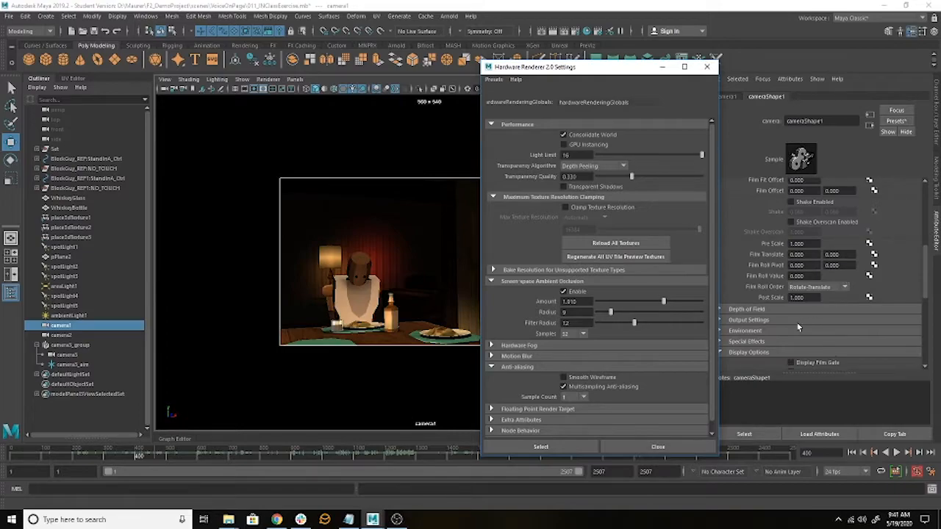
pyautogui.scroll(-4, 797, 315)
pyautogui.doubleClick(797, 254)
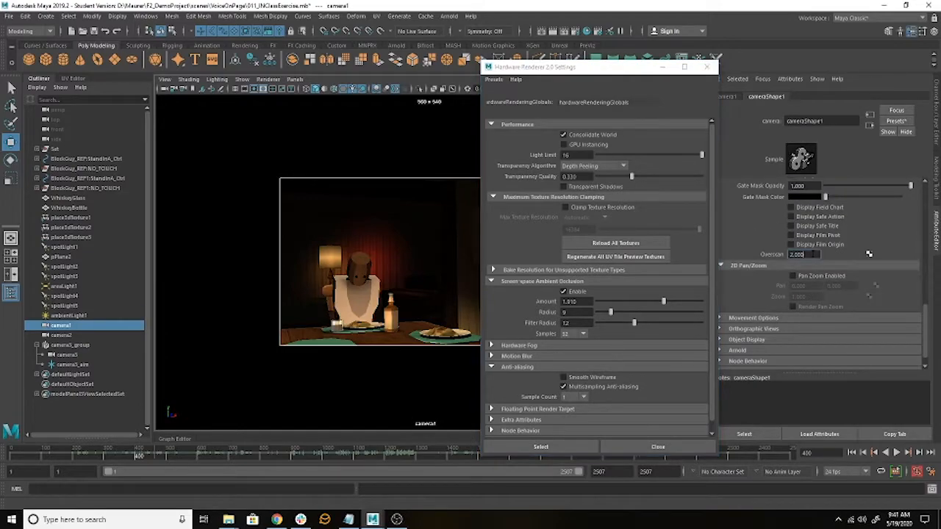
pyautogui.write('1')
pyautogui.press('Return')
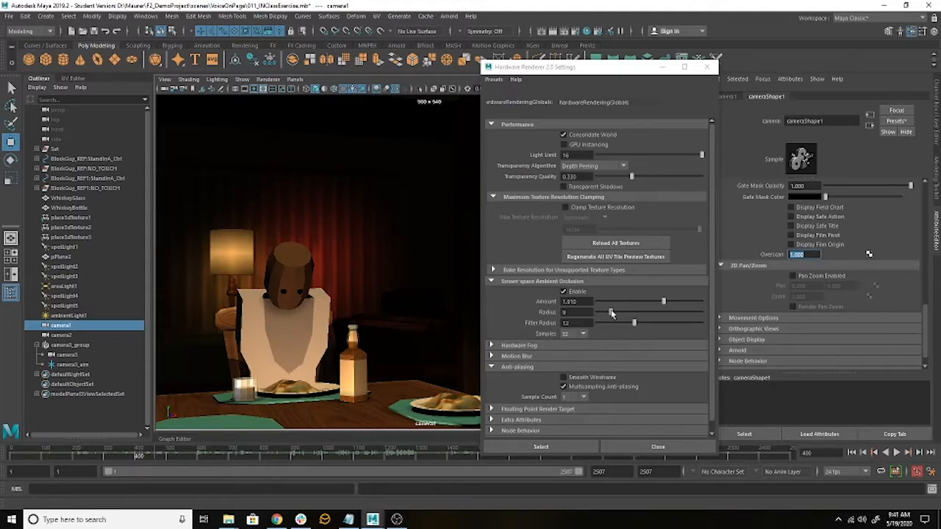
# Set the multisampling anti-aliasing sample count to 16.
pyautogui.click(576, 397)
pyautogui.click(577, 447)
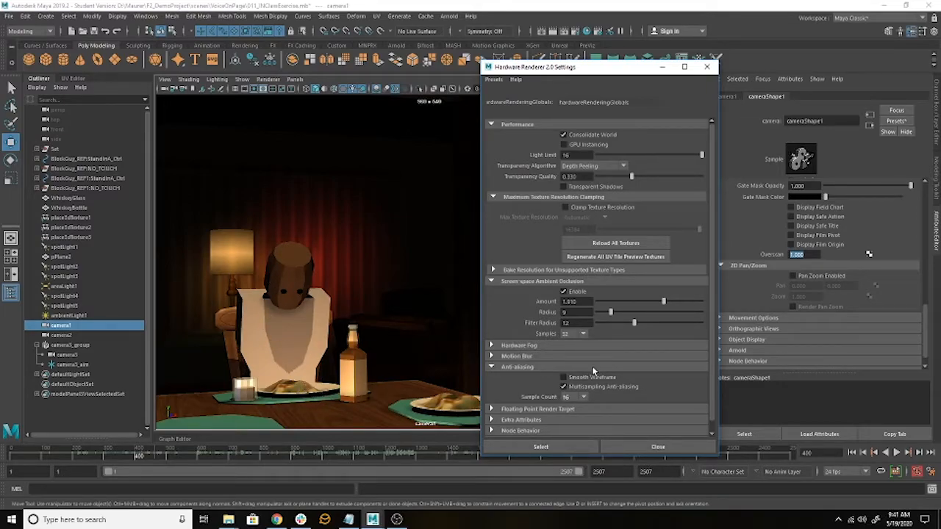
pyautogui.scroll(-1, 592, 371)
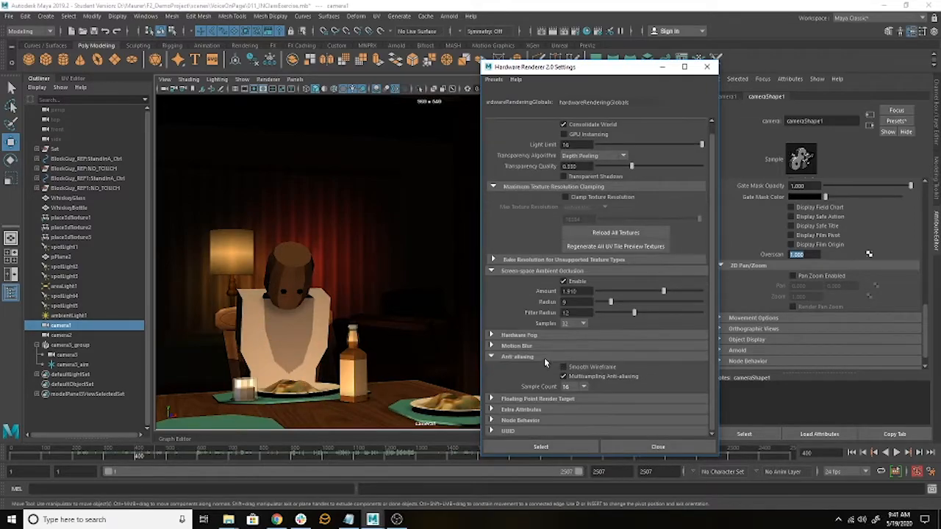
# Move the renderer settings clear of the camera view, enable motion blur, and scrub the animation around frame 82.
pyautogui.click(504, 347)
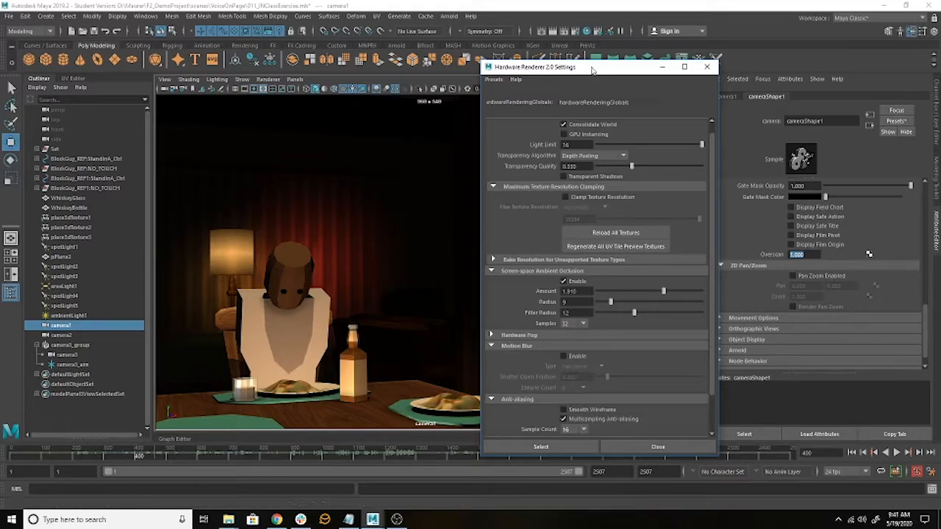
pyautogui.moveTo(577, 69); pyautogui.dragTo(788, 85)
pyautogui.moveTo(60, 456); pyautogui.dragTo(38, 457)
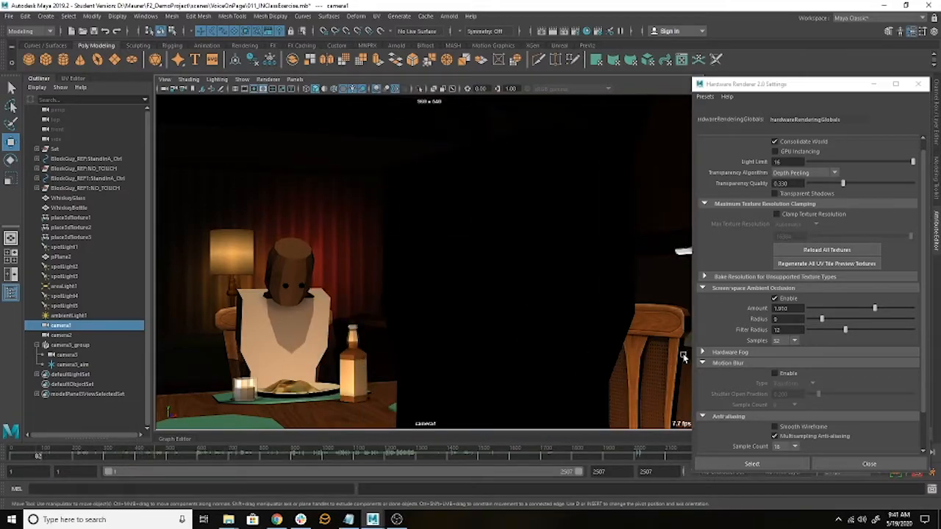
pyautogui.click(789, 374)
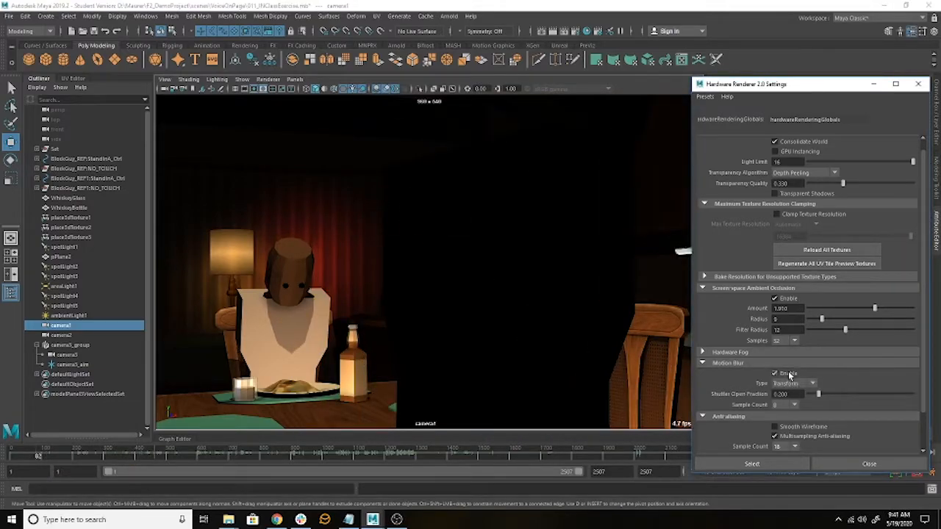
pyautogui.moveTo(33, 455); pyautogui.dragTo(37, 455)
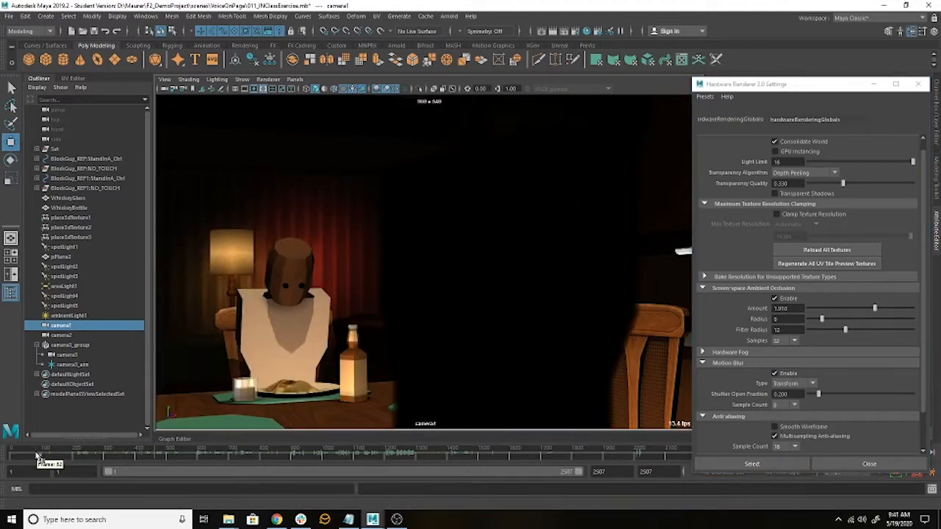
# Set the motion blur's shutter open fraction to 0.690 and sample count to 32, then scrub to frame 81.
pyautogui.moveTo(819, 395); pyautogui.dragTo(892, 397)
pyautogui.click(794, 404)
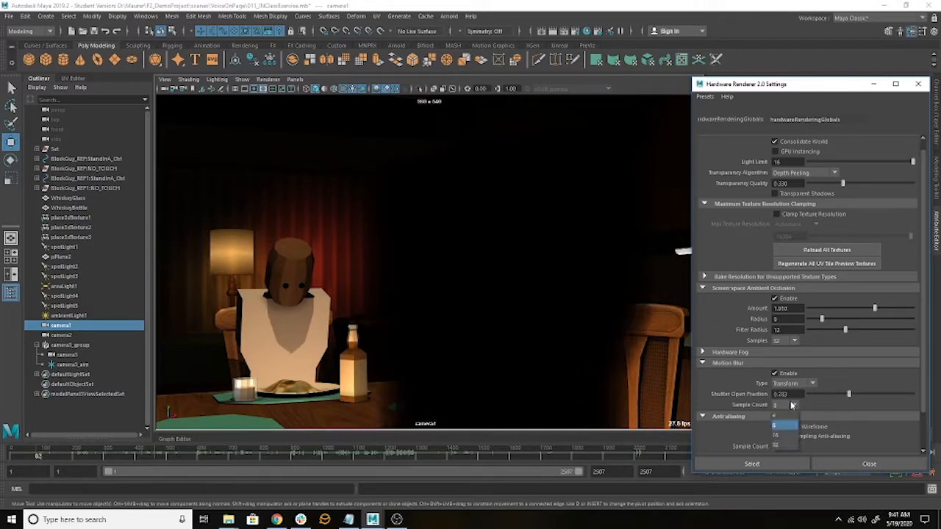
pyautogui.click(783, 439)
pyautogui.moveTo(849, 394)
pyautogui.mouseDown()
pyautogui.moveTo(814, 395)
pyautogui.moveTo(873, 396)
pyautogui.moveTo(844, 395)
pyautogui.mouseUp()
pyautogui.moveTo(37, 456); pyautogui.dragTo(38, 456)
# Switch the viewport to look through camera3 and scrub the animation to about frame 154.
pyautogui.click(295, 80)
pyautogui.moveTo(316, 89)
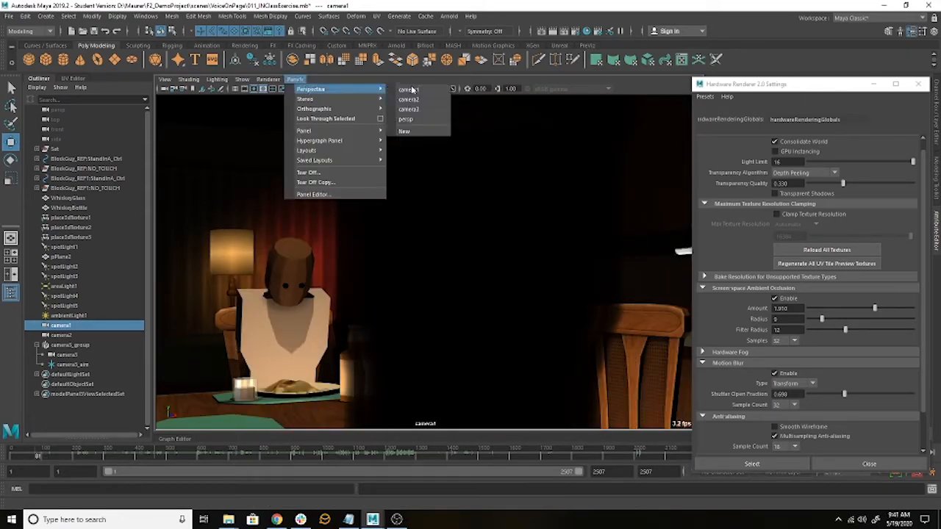
pyautogui.click(432, 108)
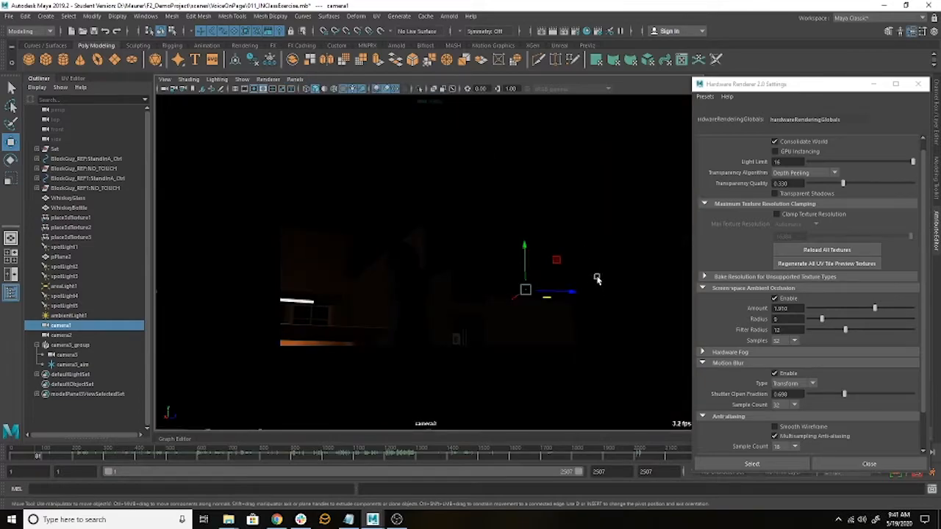
pyautogui.moveTo(39, 457); pyautogui.dragTo(60, 457)
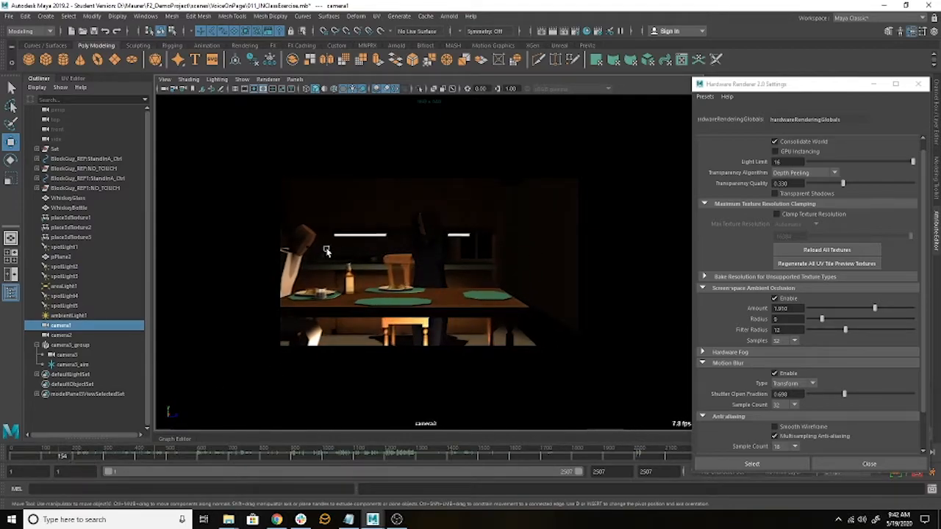
# Set the motion blur's shutter open fraction to 1.368, move the renderer settings off the playback controls, and play from the first frame.
pyautogui.moveTo(842, 396); pyautogui.dragTo(881, 407)
pyautogui.moveTo(835, 89); pyautogui.dragTo(769, 25)
pyautogui.click(852, 453)
pyautogui.click(896, 453)
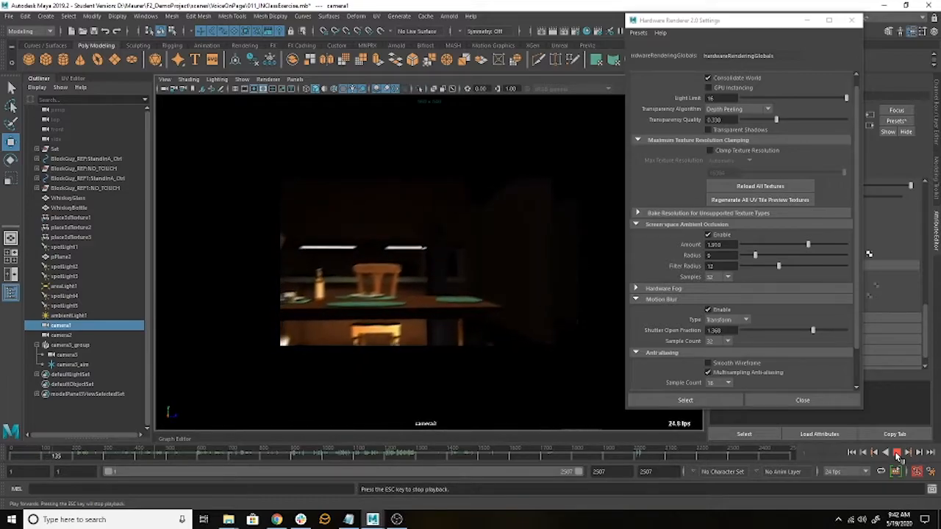
pyautogui.click(897, 455)
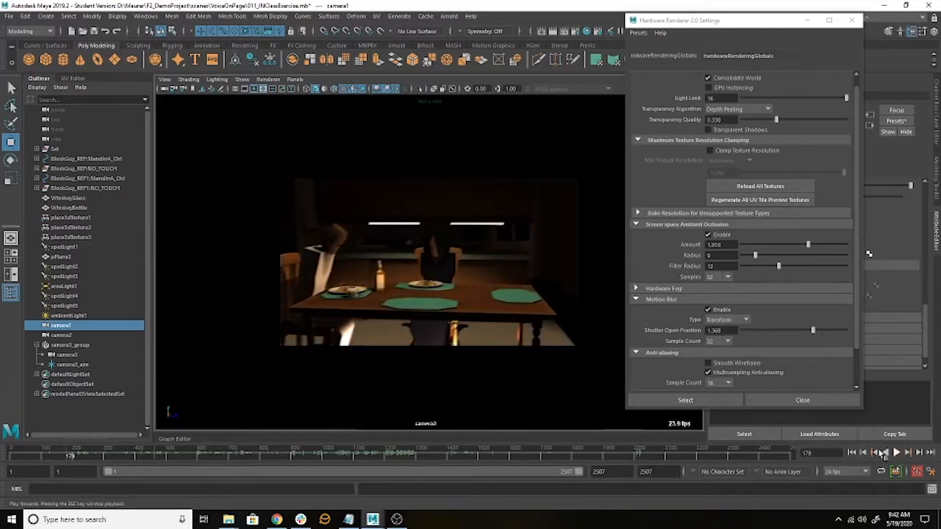
# Set the motion blur's shutter open fraction to 0.321 and replay the animation from the start before closing the renderer settings.
pyautogui.click(812, 332)
pyautogui.moveTo(812, 331); pyautogui.dragTo(758, 343)
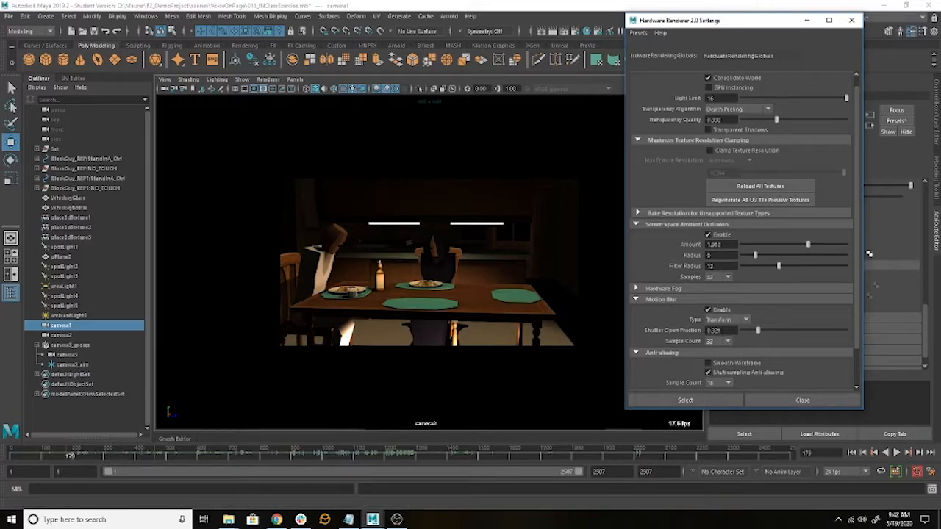
pyautogui.click(852, 453)
pyautogui.click(898, 454)
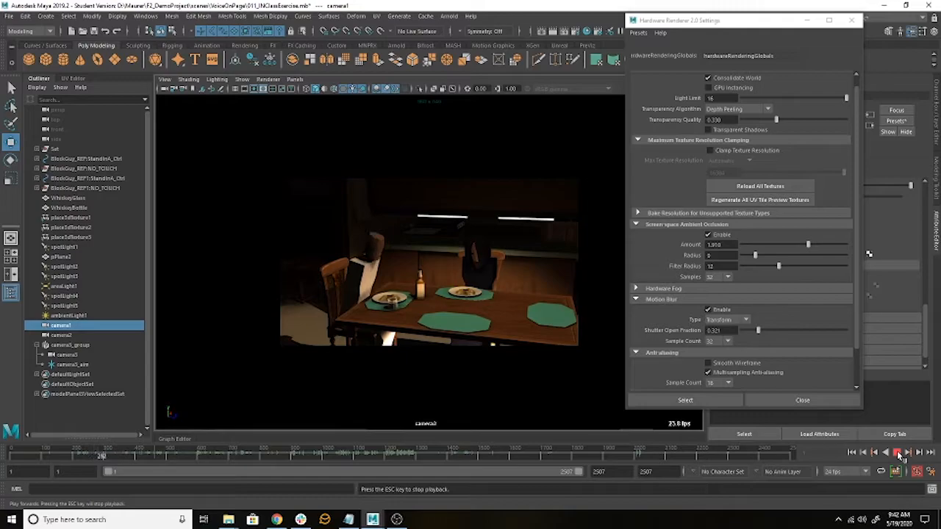
pyautogui.click(897, 452)
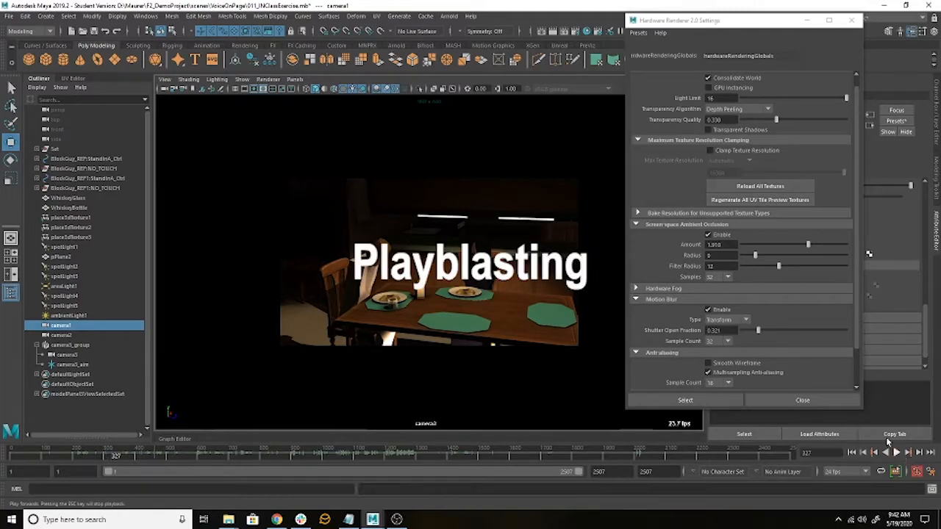
pyautogui.scroll(-2, 703, 260)
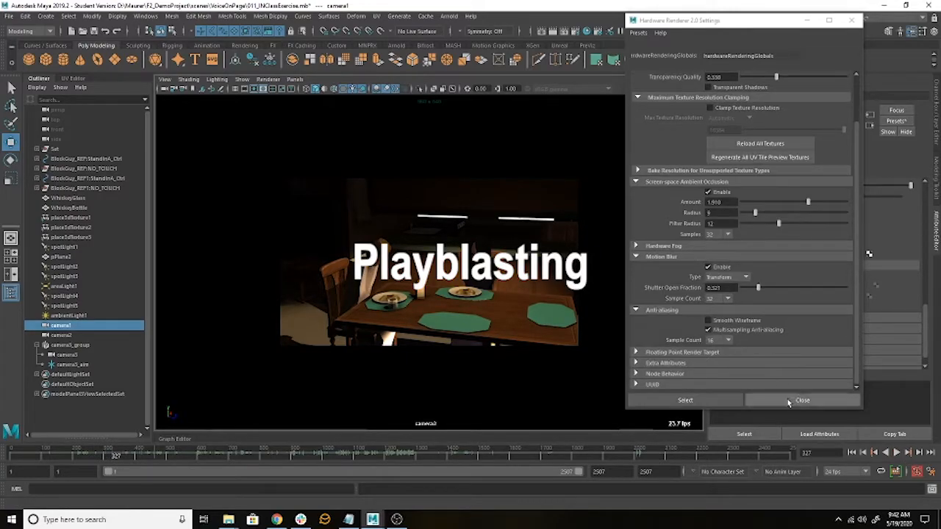
pyautogui.click(789, 402)
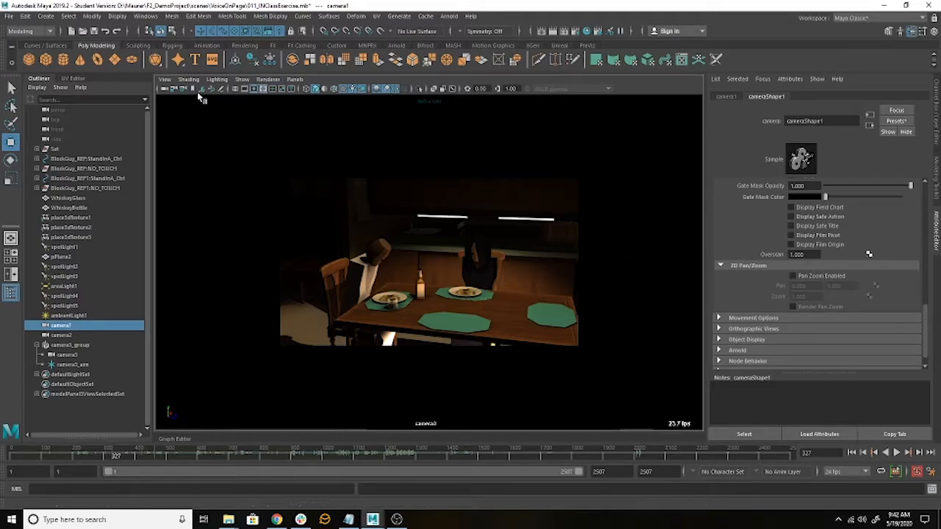
# Select the camera3 view's camera and set its overscan to 1.2.
pyautogui.click(164, 89)
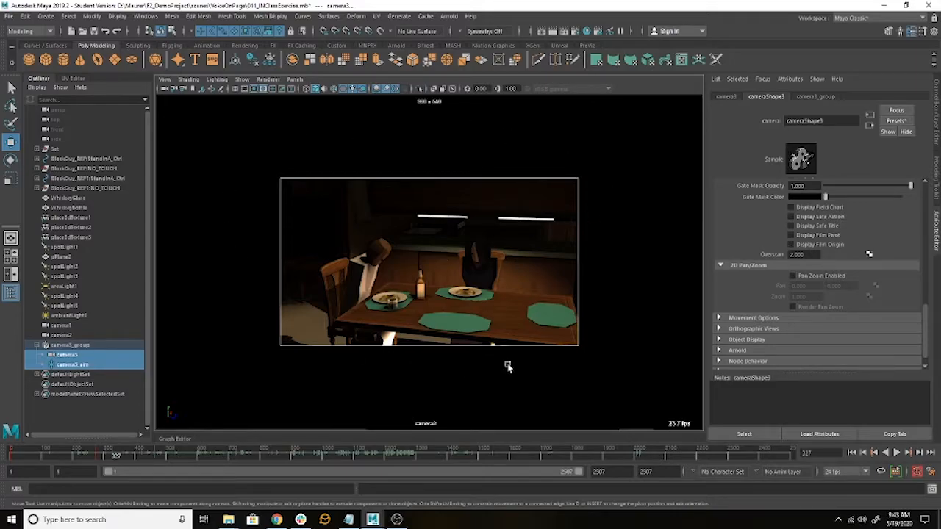
pyautogui.click(803, 254)
pyautogui.write('1.2')
pyautogui.press('Return')
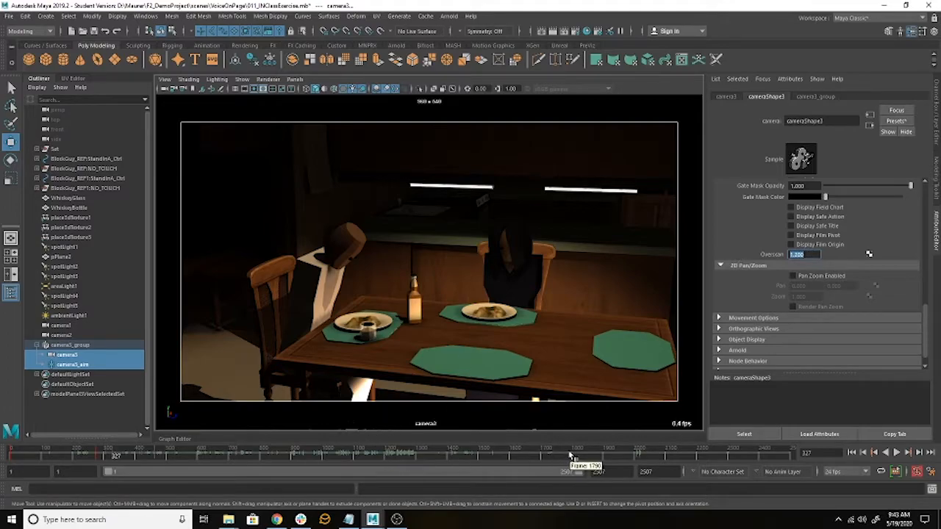
# Bring up the playblast options, reset them to their default settings, and move the window aside.
pyautogui.rightClick(470, 451)
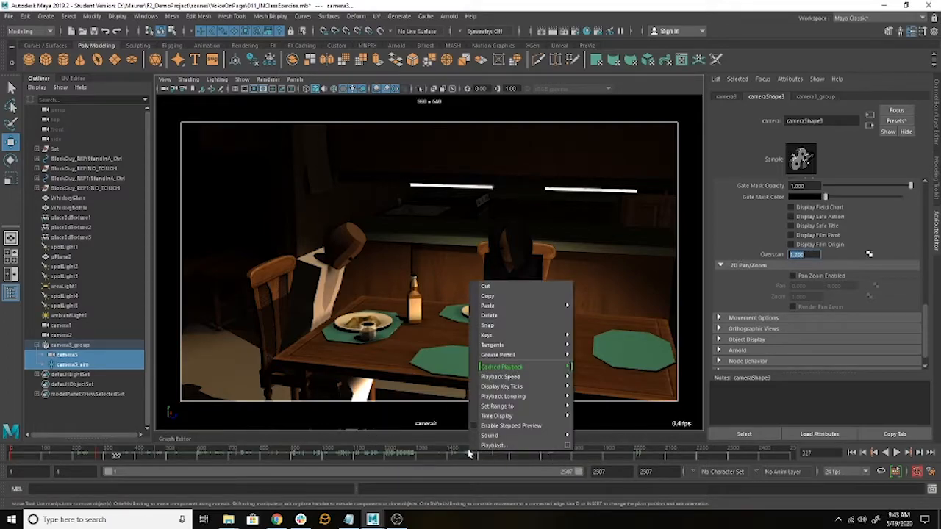
pyautogui.click(567, 445)
pyautogui.click(330, 205)
pyautogui.click(339, 220)
pyautogui.moveTo(399, 201); pyautogui.dragTo(629, 103)
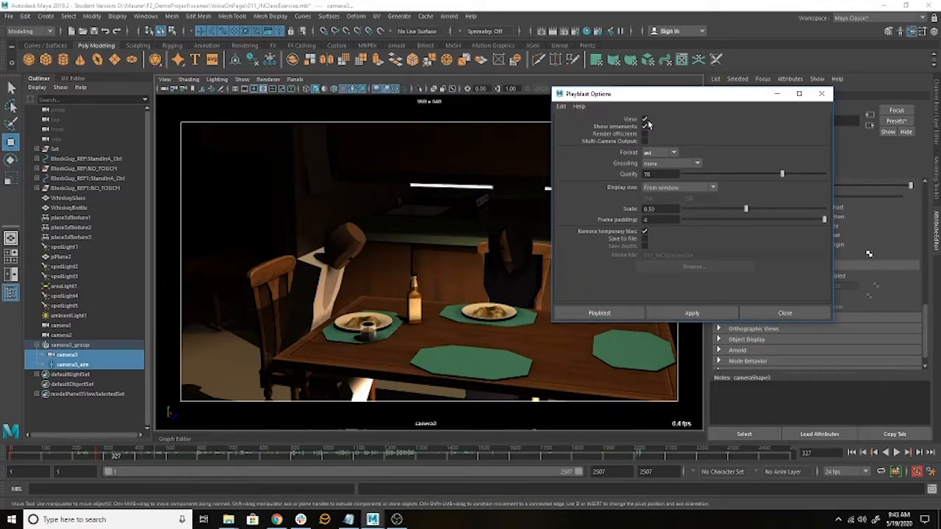
pyautogui.click(578, 106)
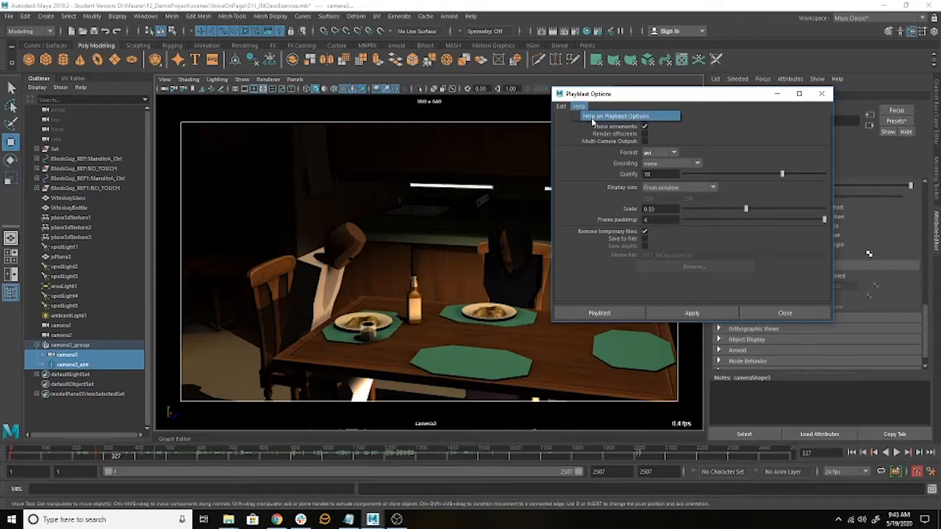
pyautogui.click(568, 129)
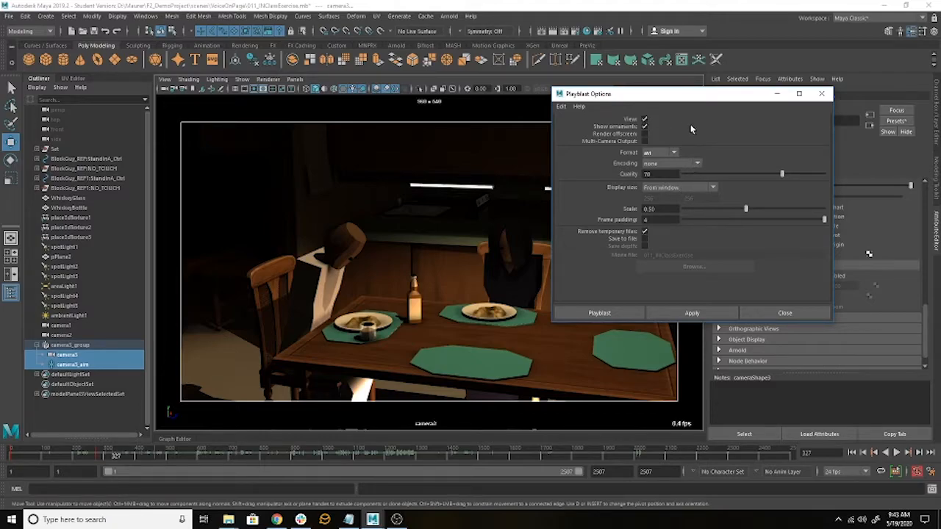
# Set the playblast format to qt with H.264 encoding and quality 100.
pyautogui.click(669, 153)
pyautogui.click(665, 161)
pyautogui.click(686, 167)
pyautogui.scroll(1, 678, 235)
pyautogui.scroll(2, 678, 247)
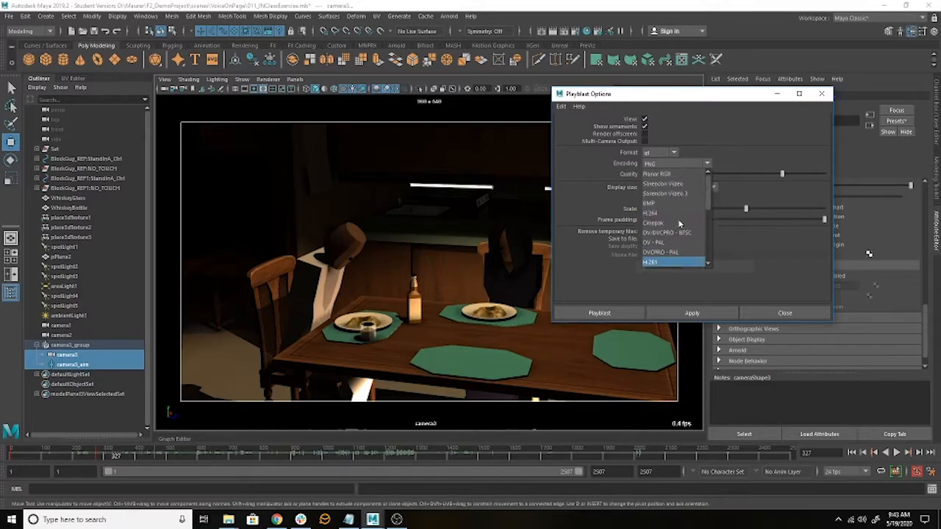
pyautogui.scroll(-2, 678, 223)
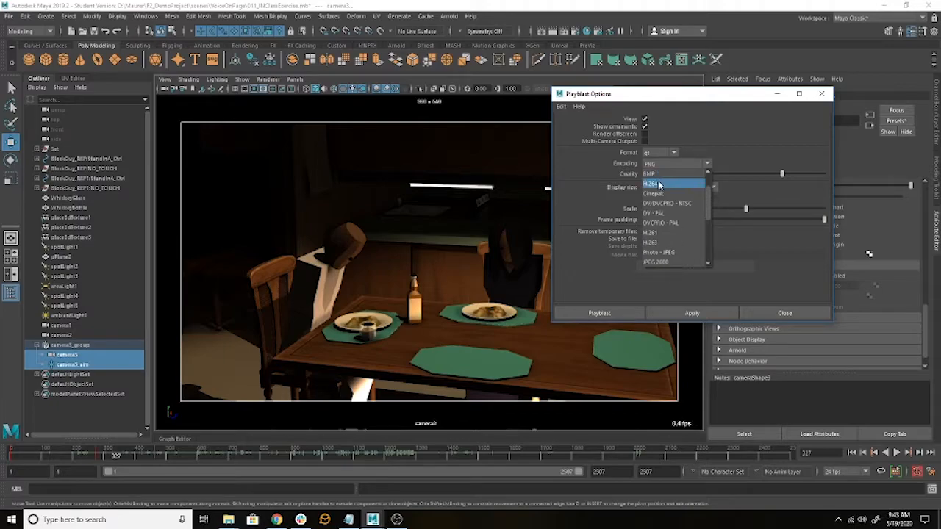
pyautogui.click(696, 183)
pyautogui.moveTo(783, 175); pyautogui.dragTo(833, 178)
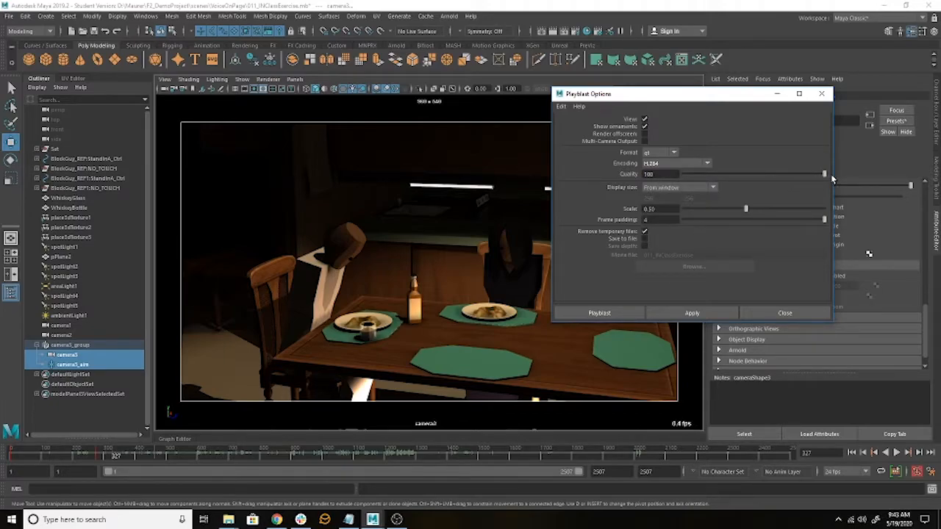
# Give the playblast a custom display size of 960 by 540 at a scale of 1.
pyautogui.click(688, 189)
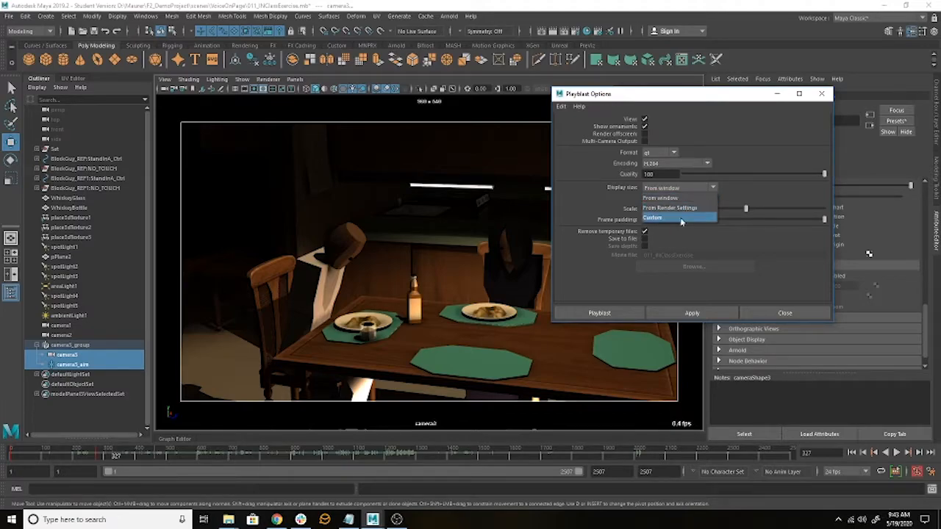
pyautogui.click(680, 218)
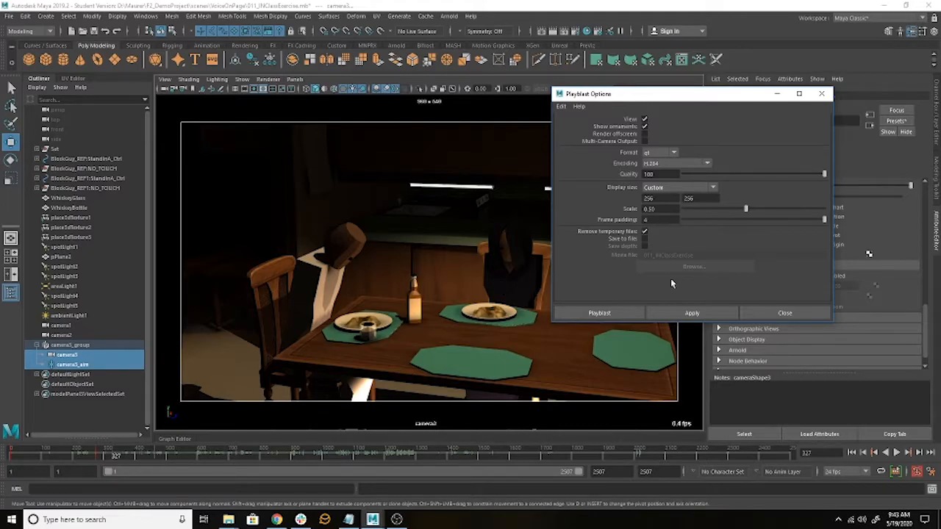
pyautogui.doubleClick(669, 201)
pyautogui.write('960')
pyautogui.press('Tab')
pyautogui.write('540')
pyautogui.press('Tab')
pyautogui.write('1')
pyautogui.press('Return')
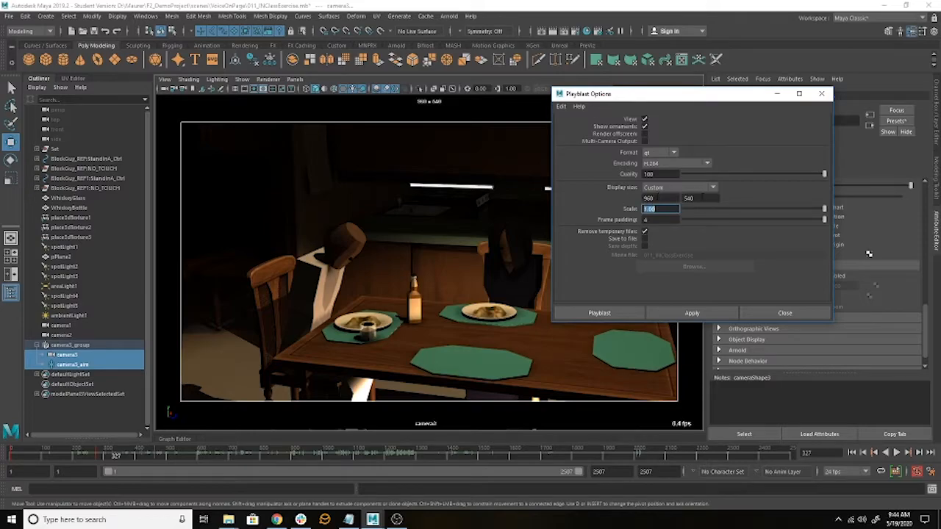
# Turn on saving the playblast to a file and name the movie file Shot_001.
pyautogui.click(646, 238)
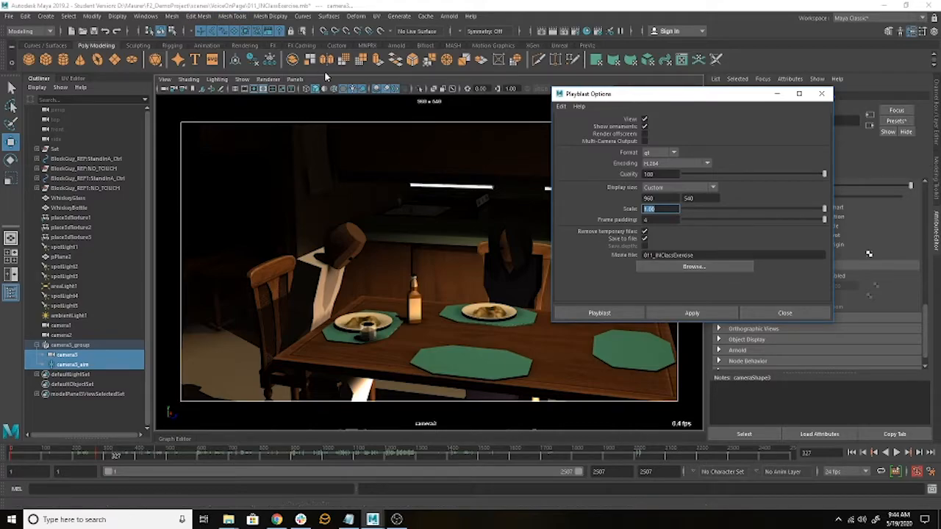
pyautogui.click(694, 267)
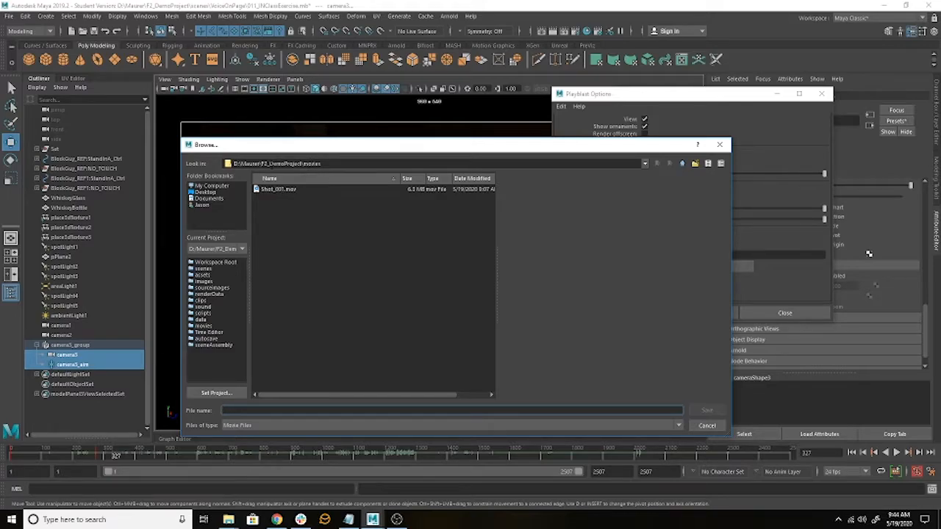
pyautogui.click(707, 425)
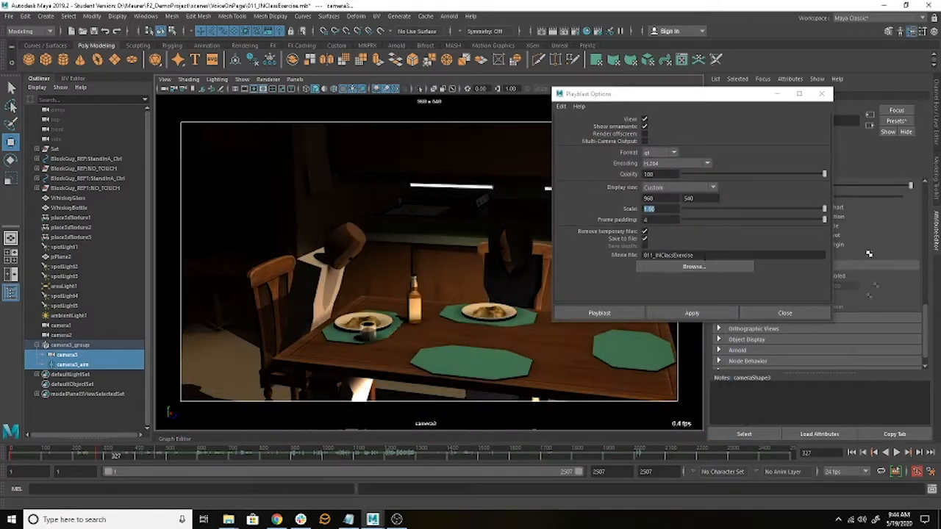
pyautogui.doubleClick(695, 256)
pyautogui.write('Shot_001')
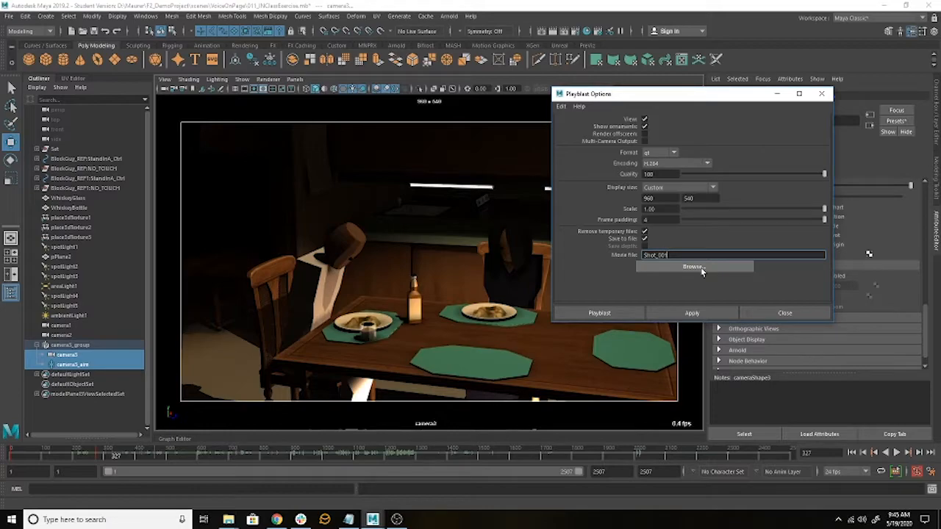
# Run the playblast over the existing Shot_001 movie, interrupt it at about frame 461, and review the recorded clip.
pyautogui.click(690, 313)
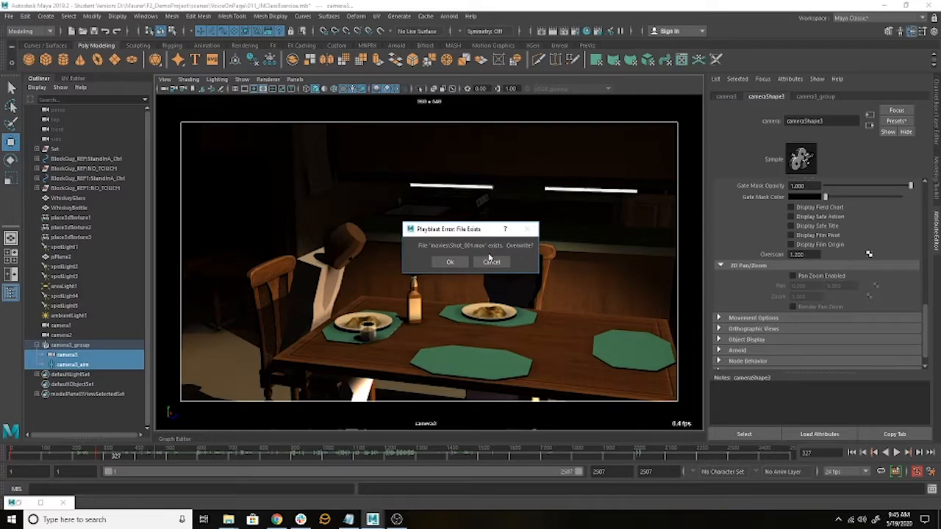
pyautogui.click(451, 262)
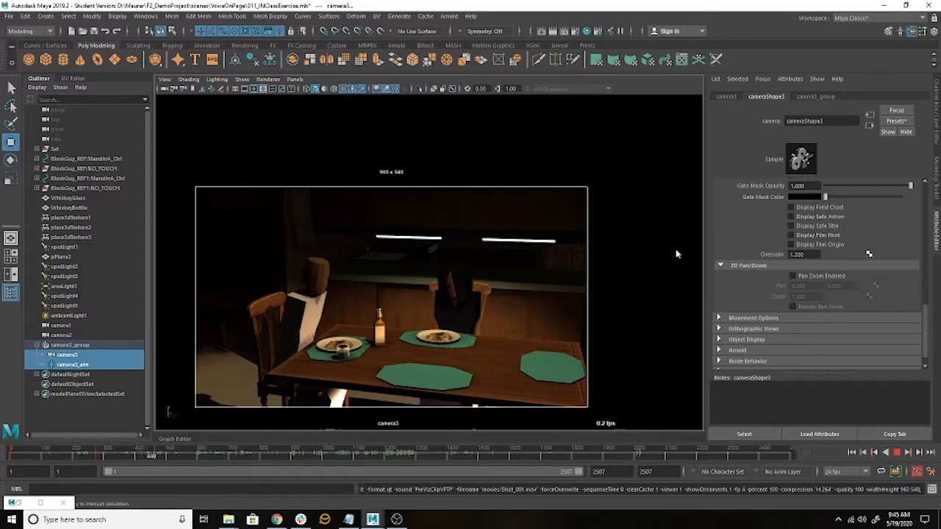
pyautogui.press('Escape')
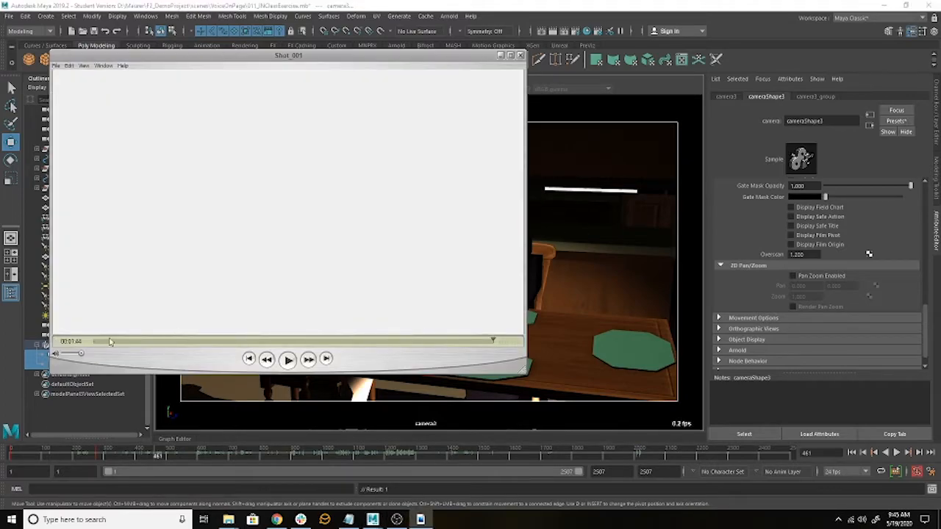
pyautogui.moveTo(95, 342); pyautogui.dragTo(117, 359)
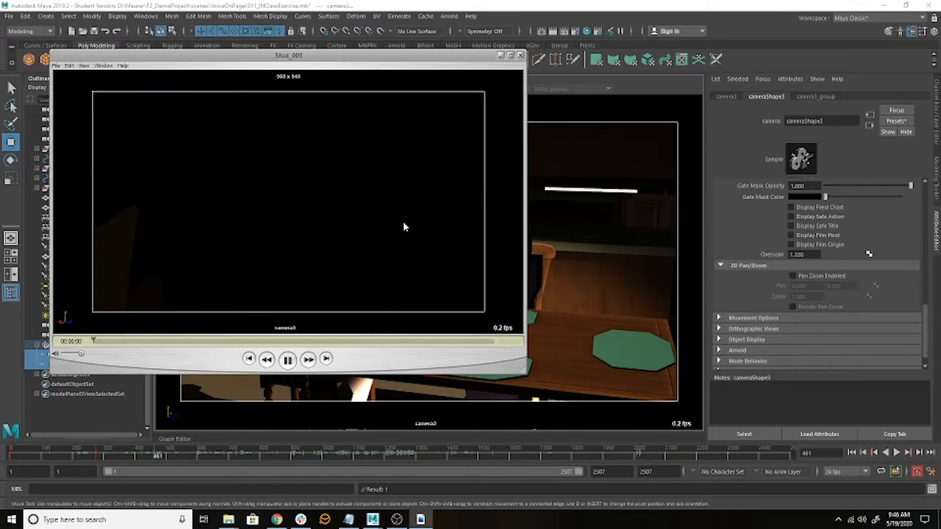
pyautogui.click(521, 55)
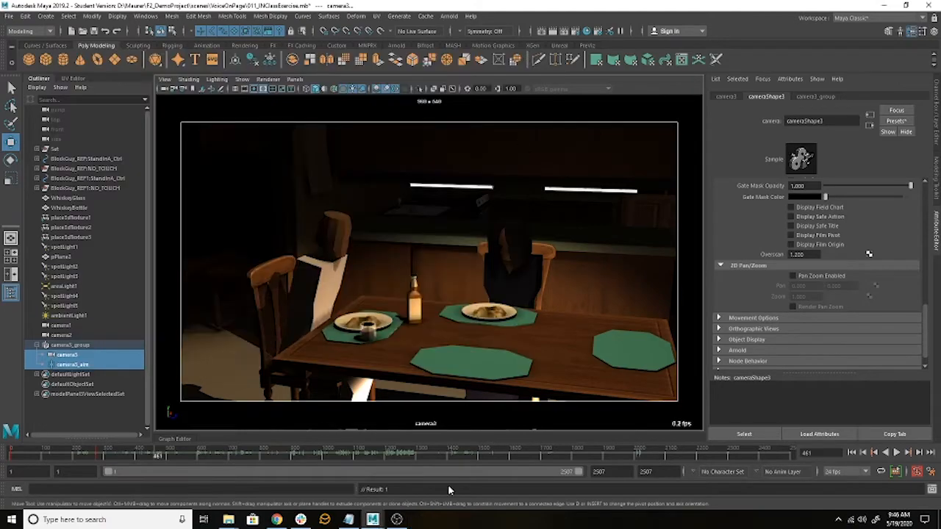
# Set the playback range's end to frame 300 and return to frame 1.
pyautogui.doubleClick(603, 471)
pyautogui.write('300')
pyautogui.press('Return')
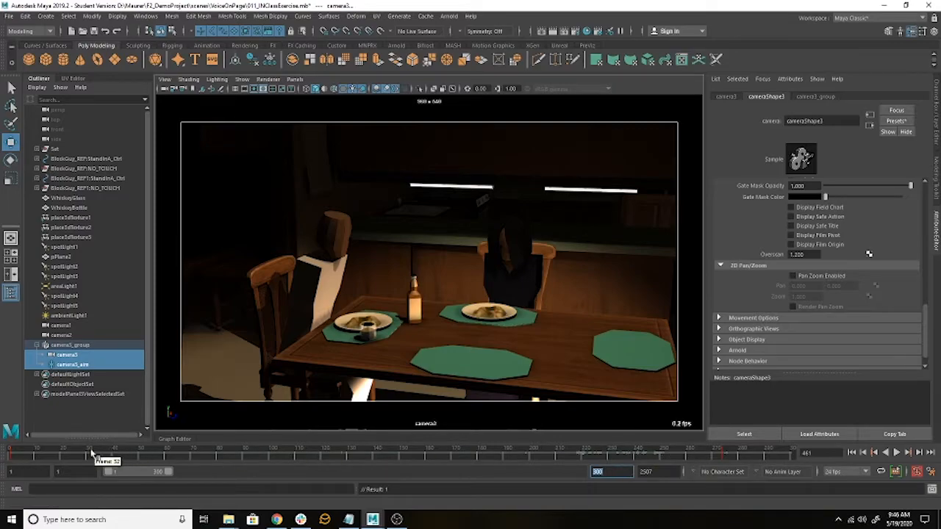
pyautogui.moveTo(717, 456); pyautogui.dragTo(2, 466)
# Set the playblast's custom display size to 1280 by 720.
pyautogui.rightClick(197, 461)
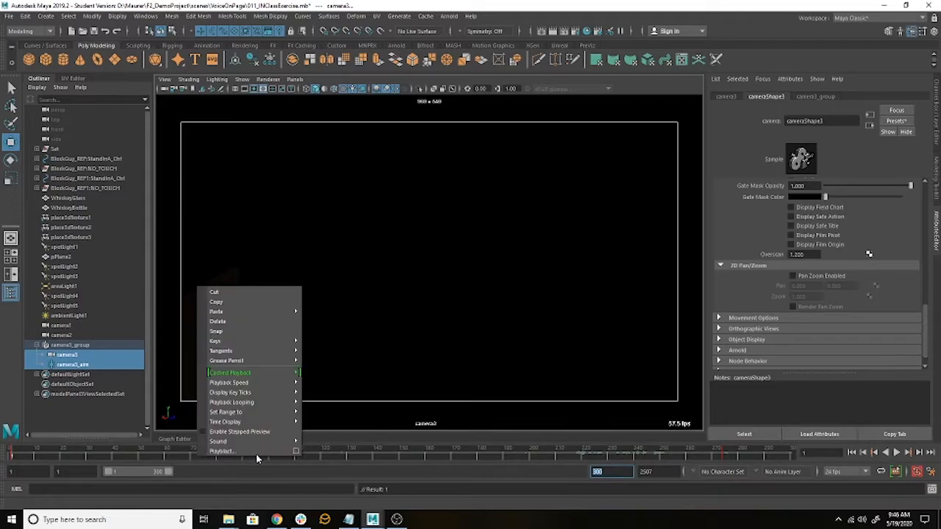
pyautogui.click(298, 452)
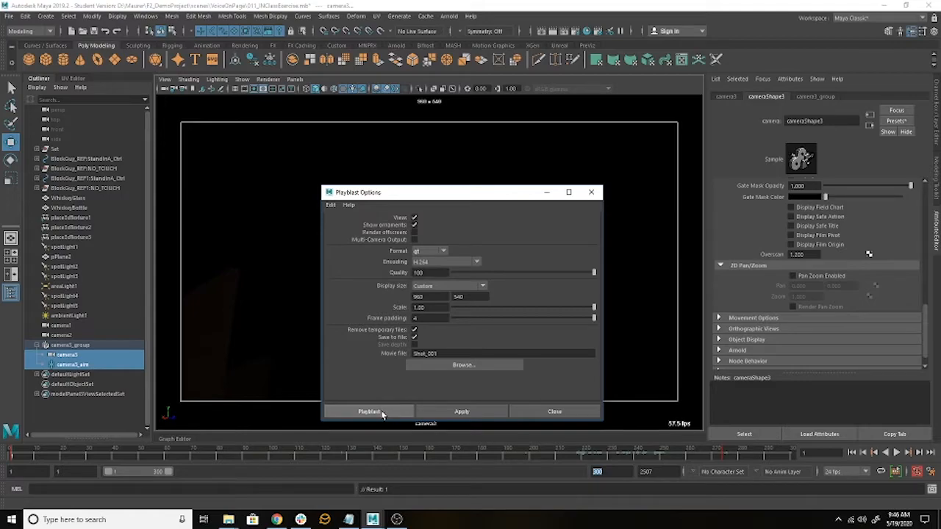
pyautogui.doubleClick(435, 297)
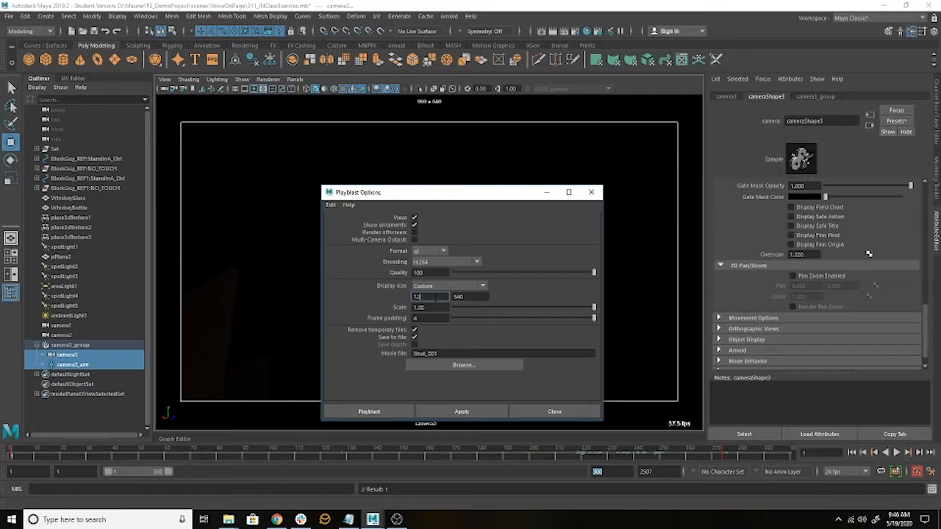
pyautogui.write('1280')
pyautogui.press('Tab')
pyautogui.write('720')
pyautogui.press('Tab')
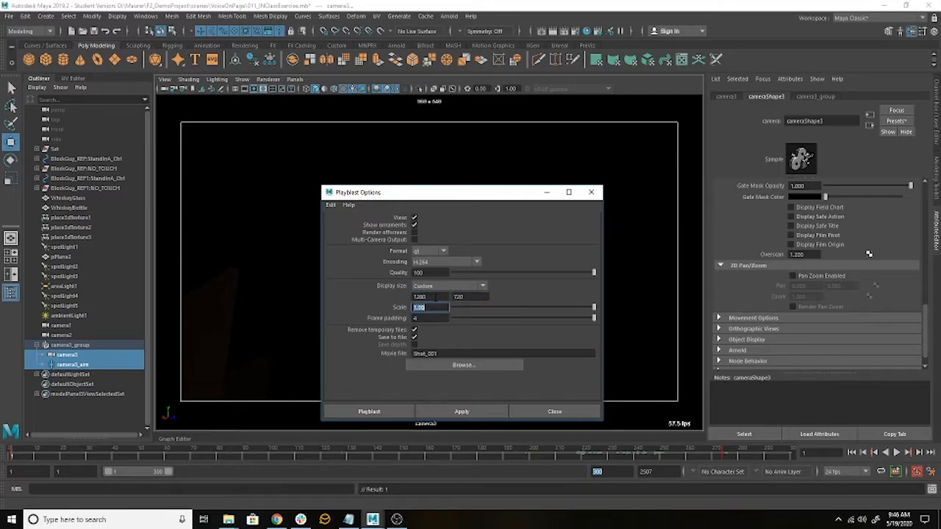
# Run the 1280 by 720 playblast over the existing Shot_001 movie, review the recorded clip and close it.
pyautogui.click(378, 412)
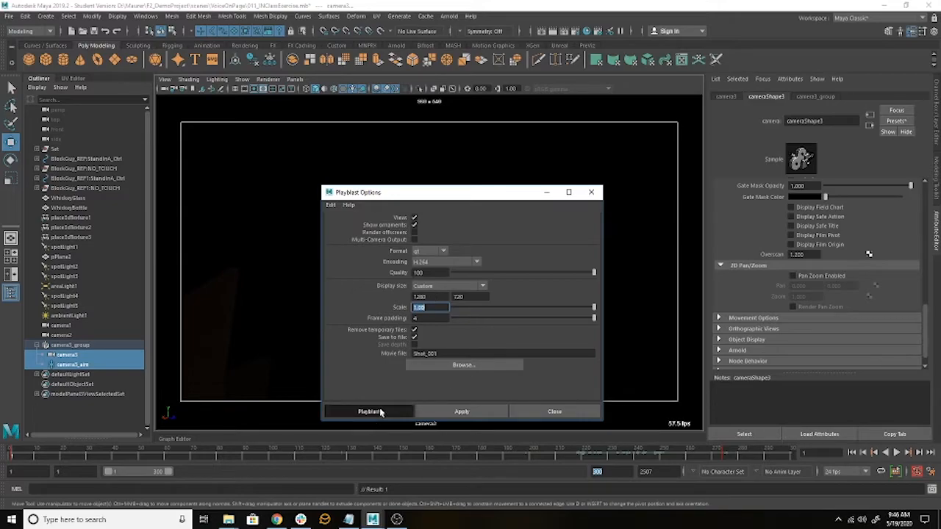
pyautogui.click(451, 263)
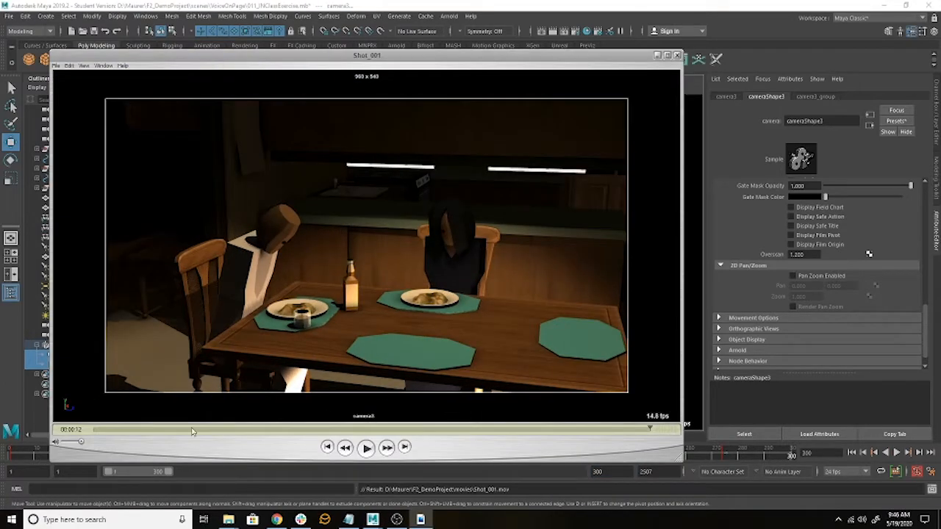
pyautogui.click(94, 434)
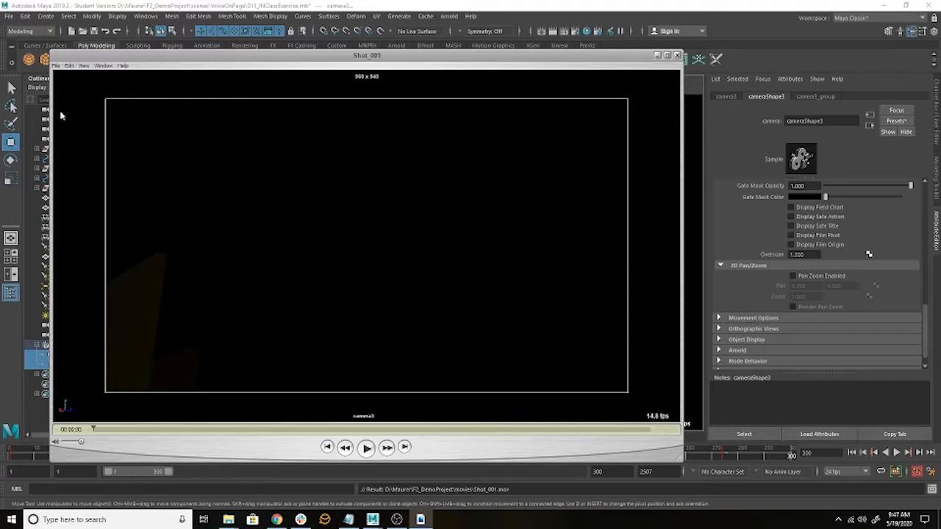
pyautogui.moveTo(101, 434); pyautogui.dragTo(414, 446)
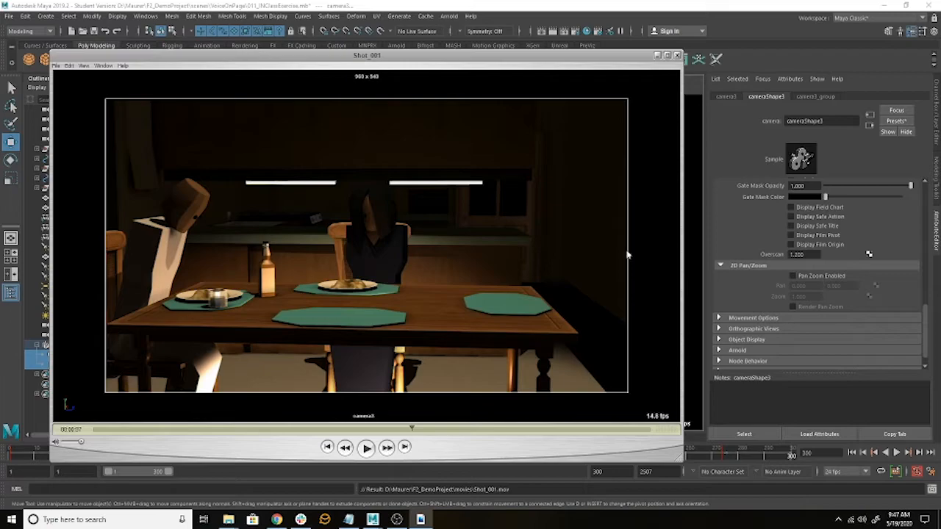
pyautogui.click(366, 448)
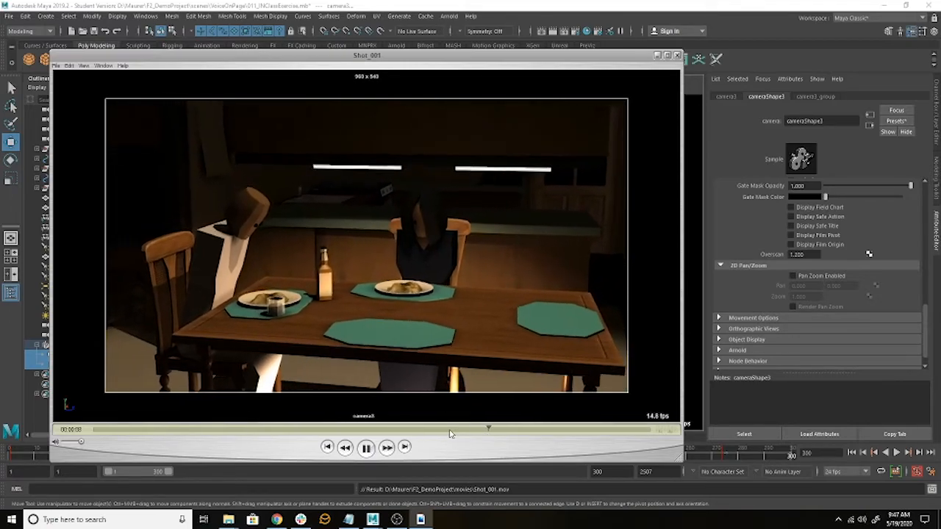
pyautogui.click(366, 447)
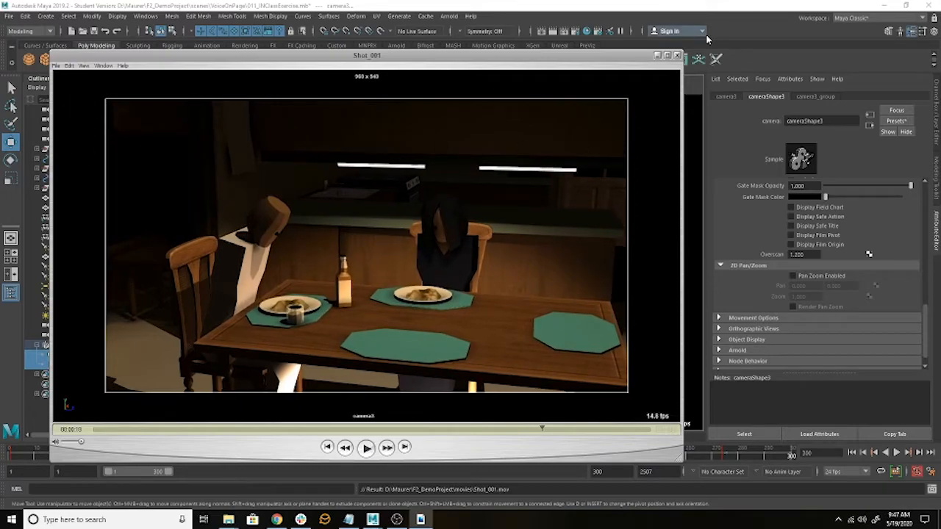
pyautogui.click(677, 56)
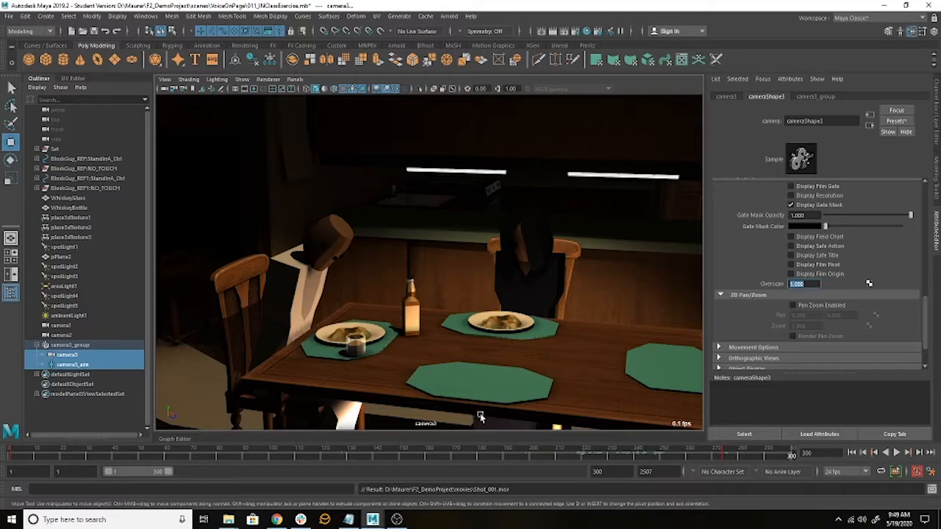
# Set the playblast's custom display size back to 960 by 540.
pyautogui.rightClick(450, 450)
pyautogui.click(544, 446)
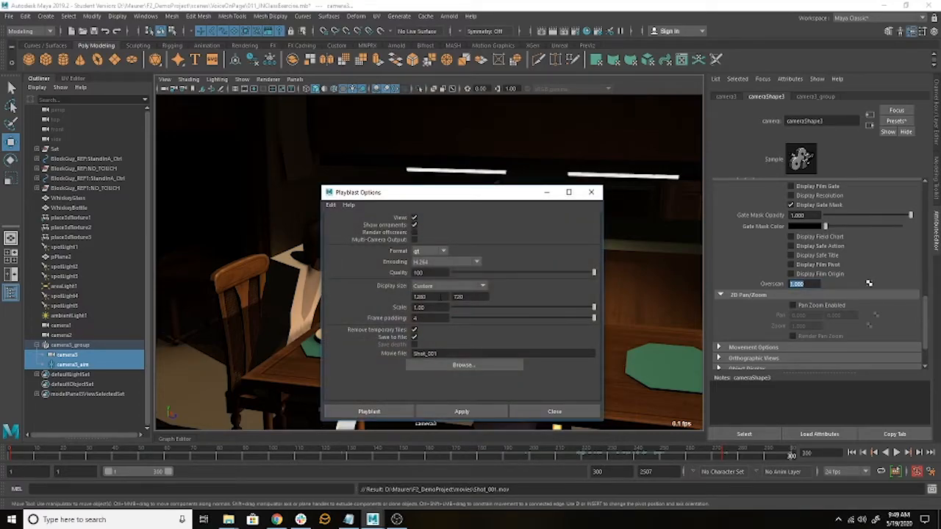
pyautogui.click(432, 297)
pyautogui.write('960')
pyautogui.press('Tab')
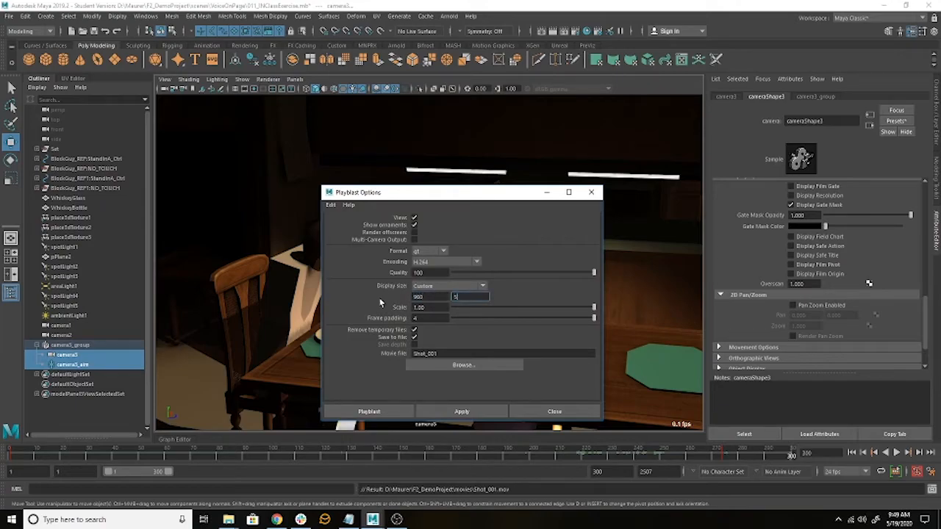
pyautogui.write('540')
pyautogui.press('Tab')
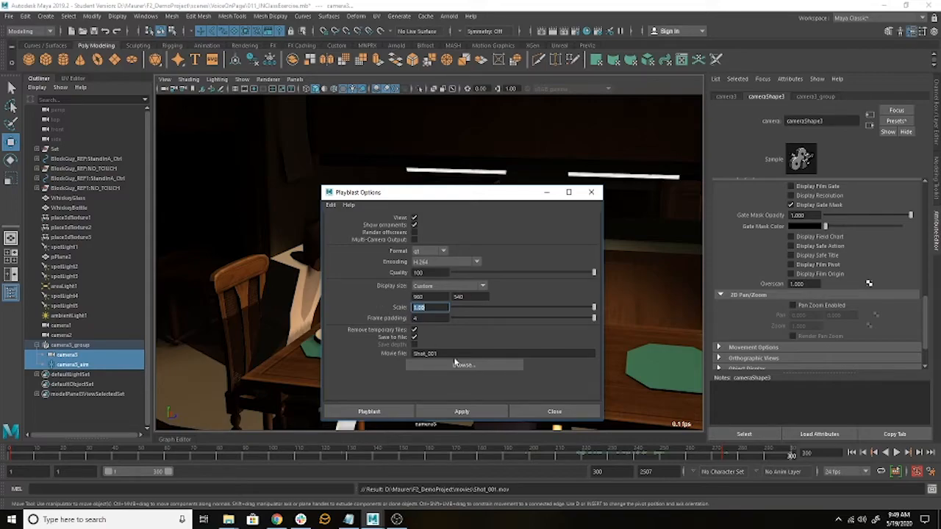
# Run the 960 by 540 playblast, overwriting the existing Shot_001 movie, and go to frame 300 in the scene.
pyautogui.click(477, 413)
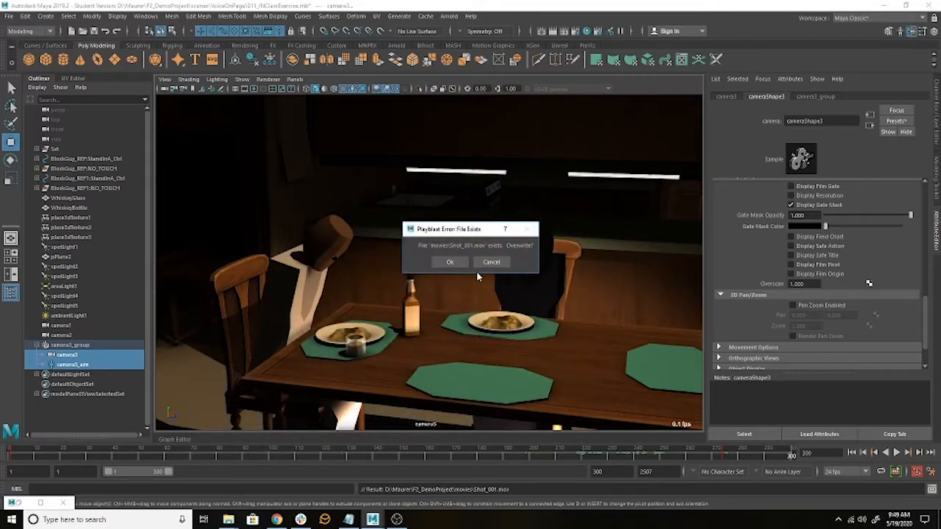
pyautogui.click(451, 266)
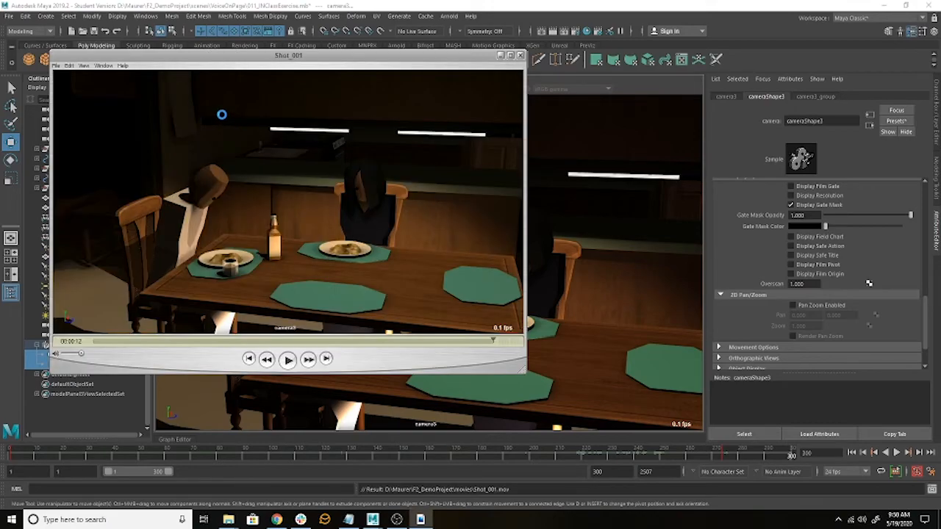
pyautogui.click(796, 452)
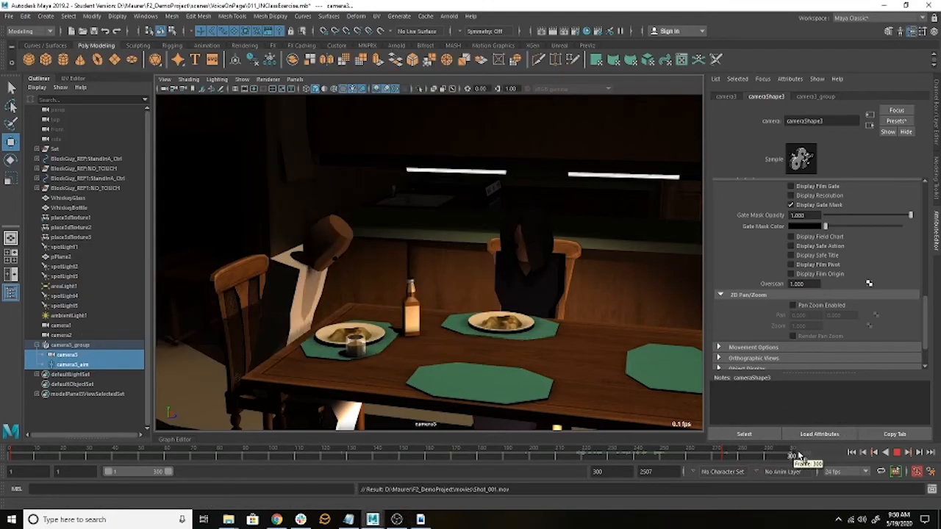